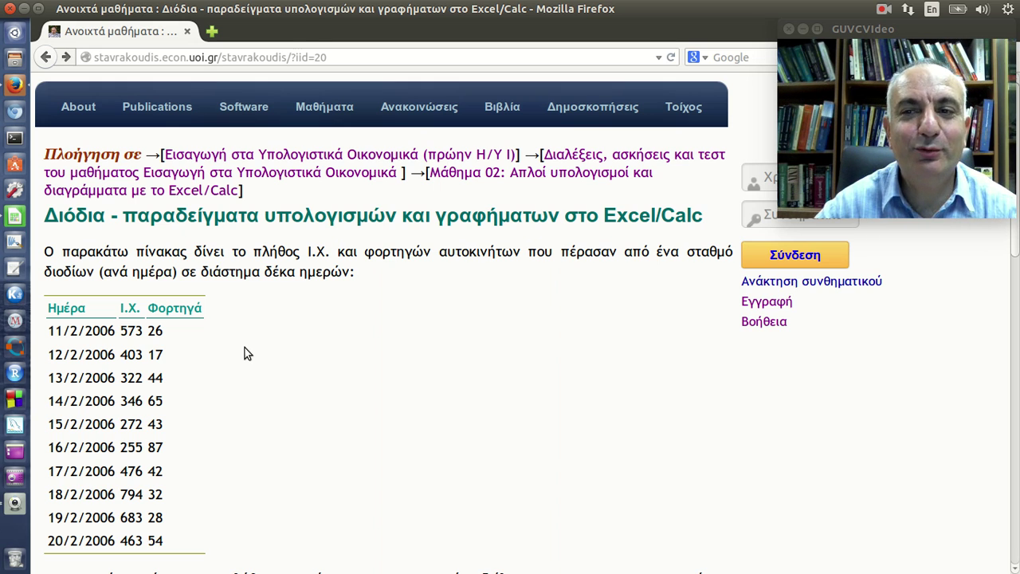
- Review the course page exercises, glance at toll-graphs.ods, and switch input to English
scroll(243, 335, down, 1)
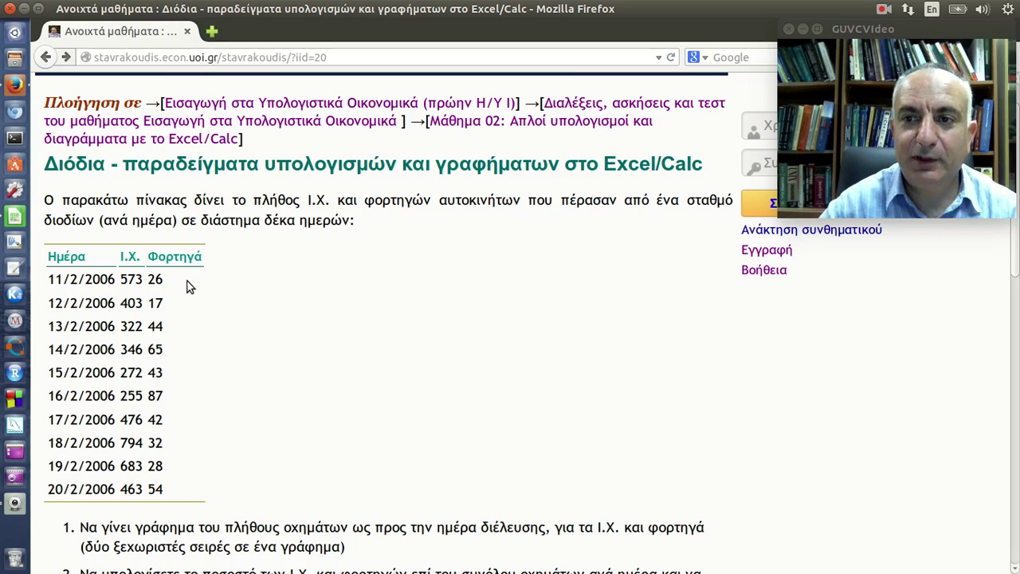
scroll(277, 297, down, 6)
scroll(283, 297, down, 3)
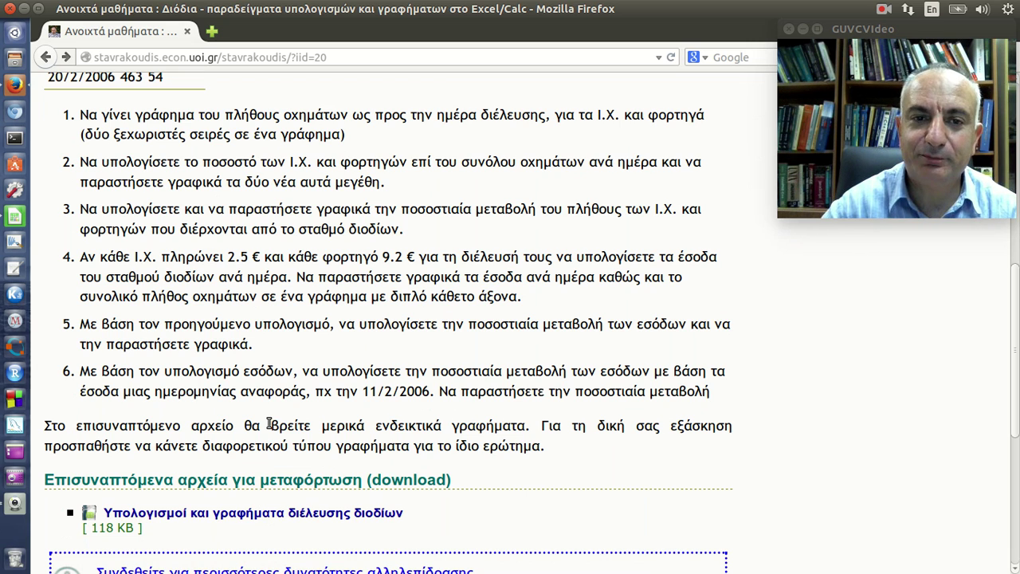
scroll(269, 423, up, 1)
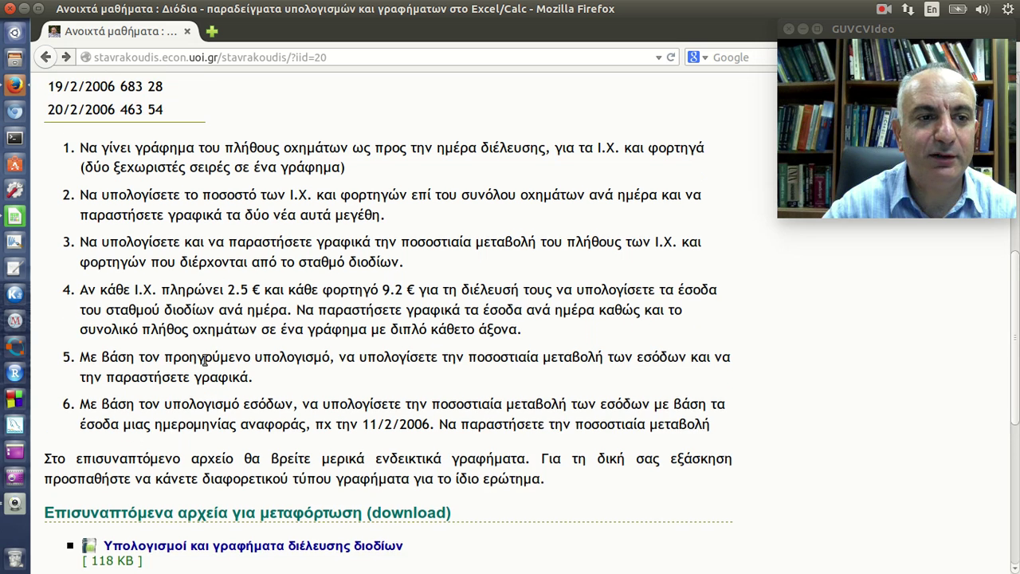
click(22, 222)
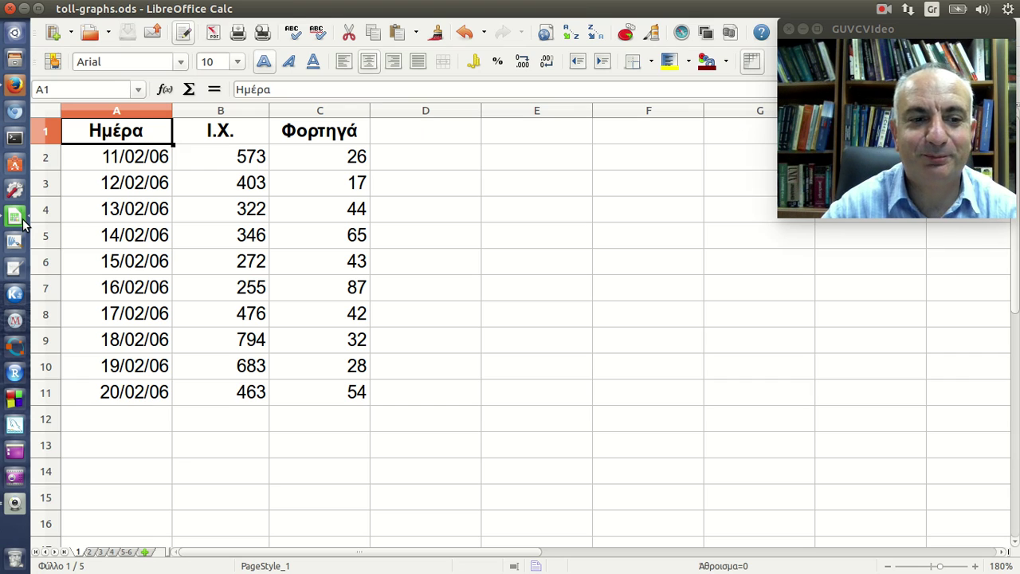
click(16, 90)
key(alt+shift)
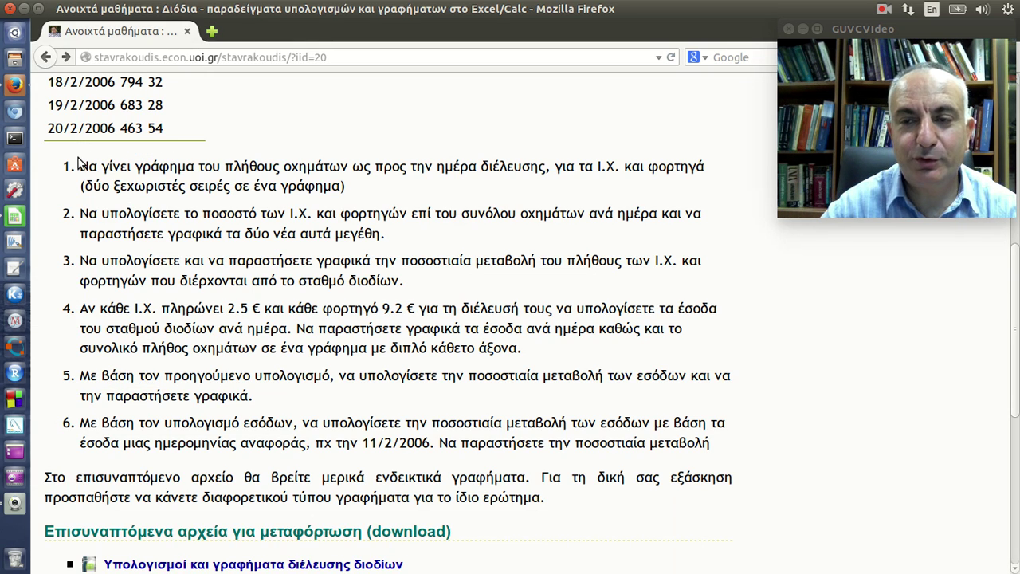
- Highlight the exercise 1 text, then bring toll-graphs.ods in Calc back to the front
drag(80, 168, 355, 199)
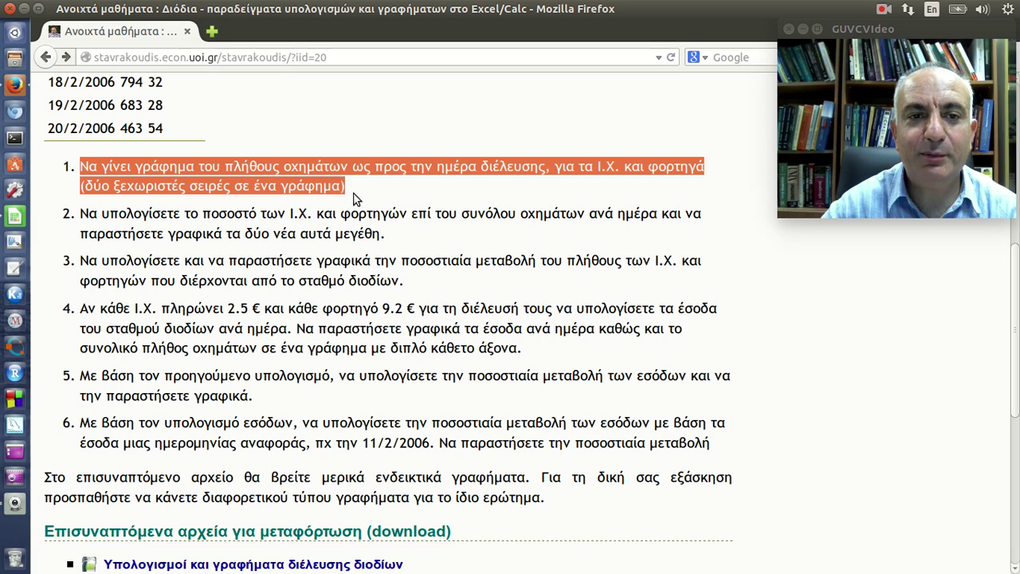
click(358, 192)
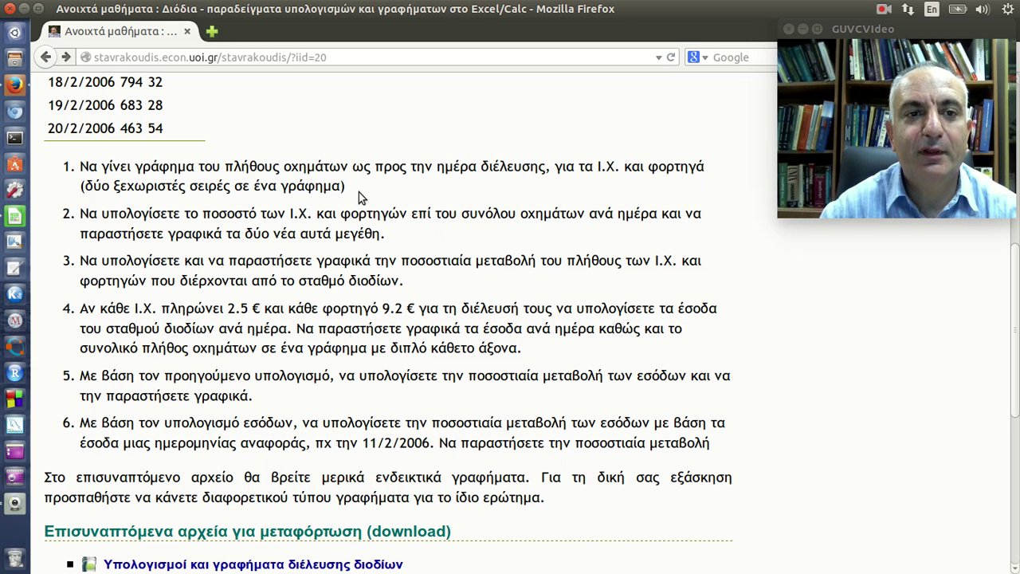
scroll(273, 178, up, 5)
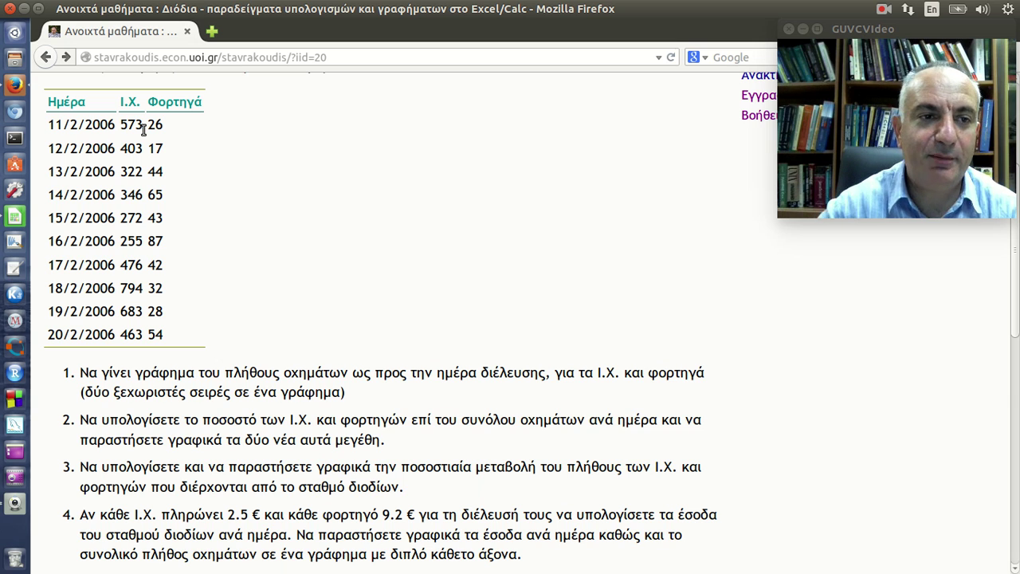
click(14, 217)
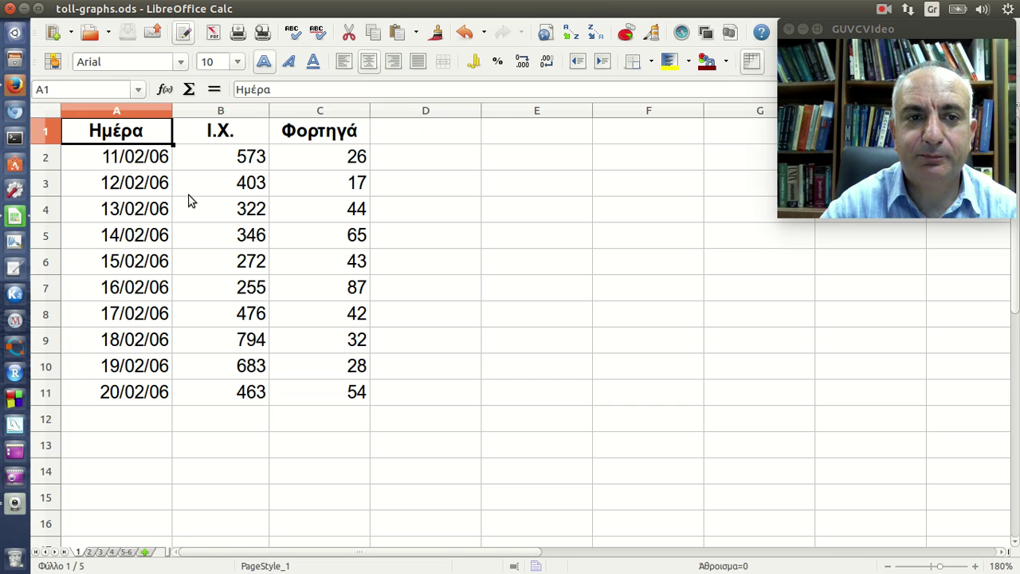
- Insert a lines-only Γραμμή chart from A1:C11 and advance the wizard to step 4
click(626, 34)
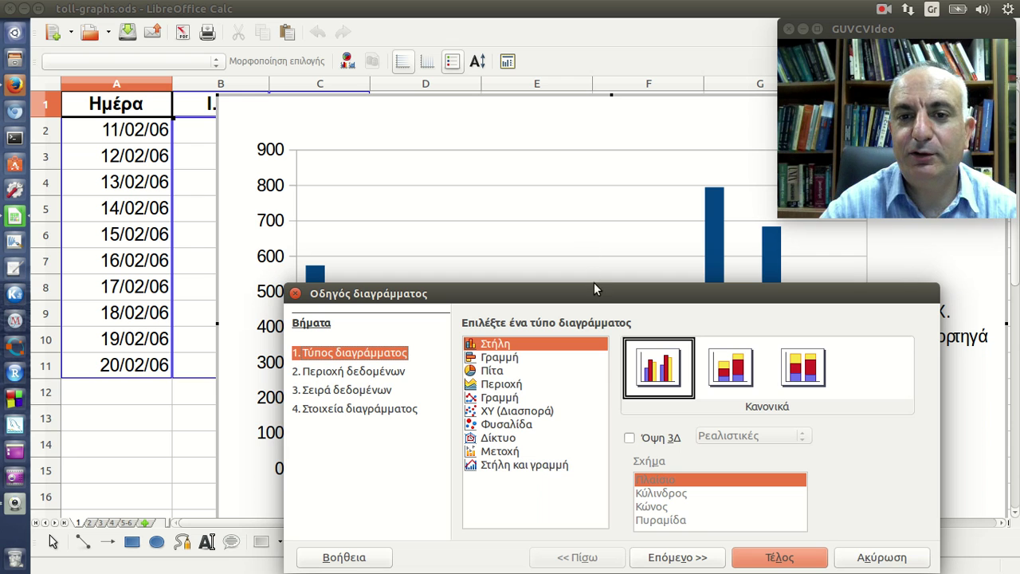
drag(584, 285, 499, 159)
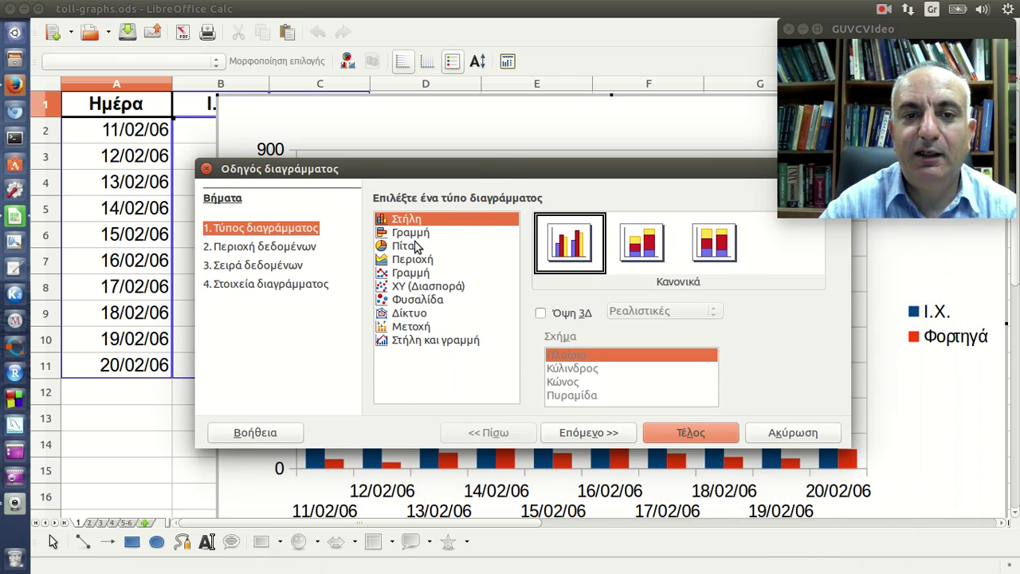
click(413, 274)
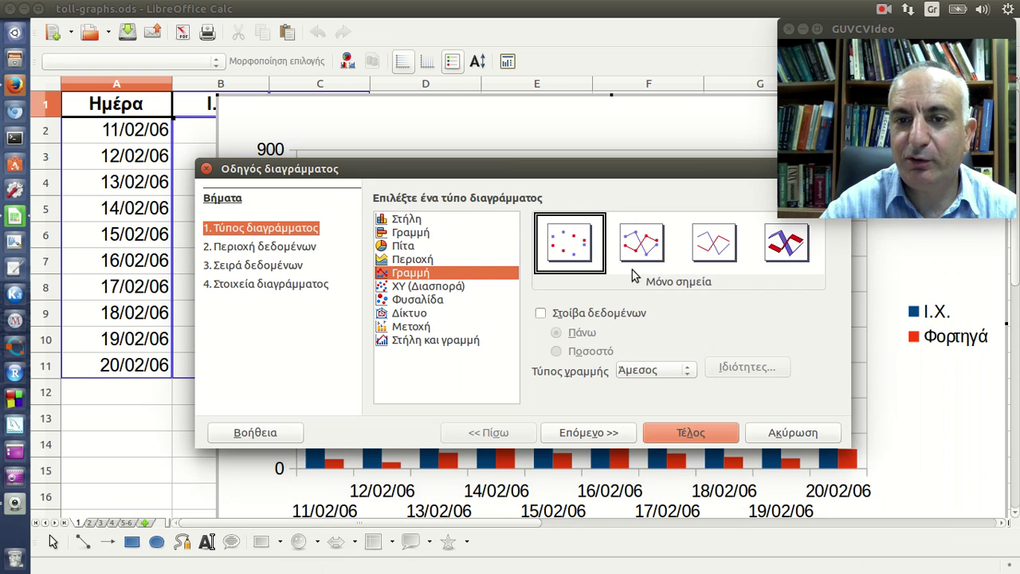
click(697, 263)
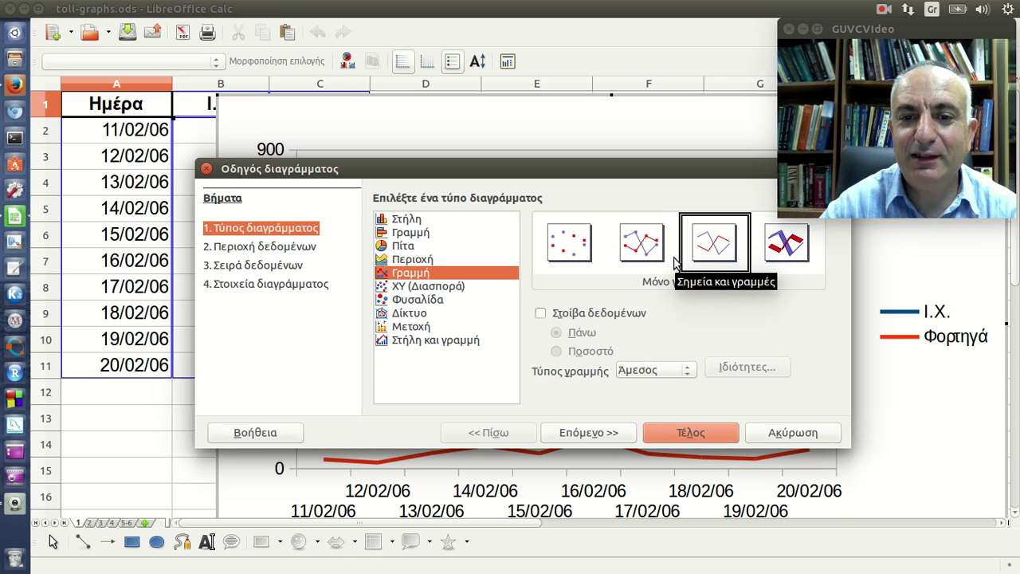
click(609, 428)
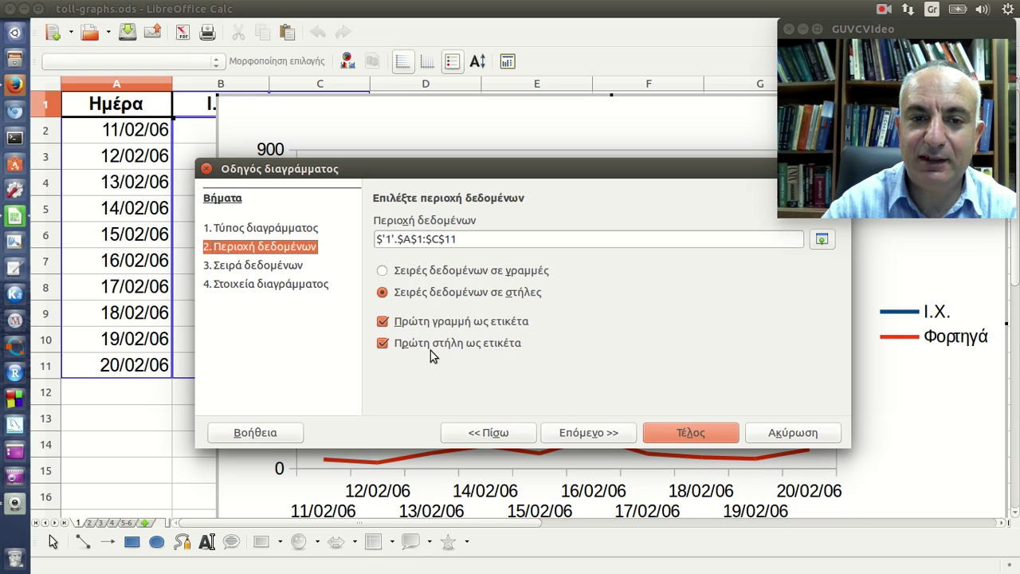
click(571, 435)
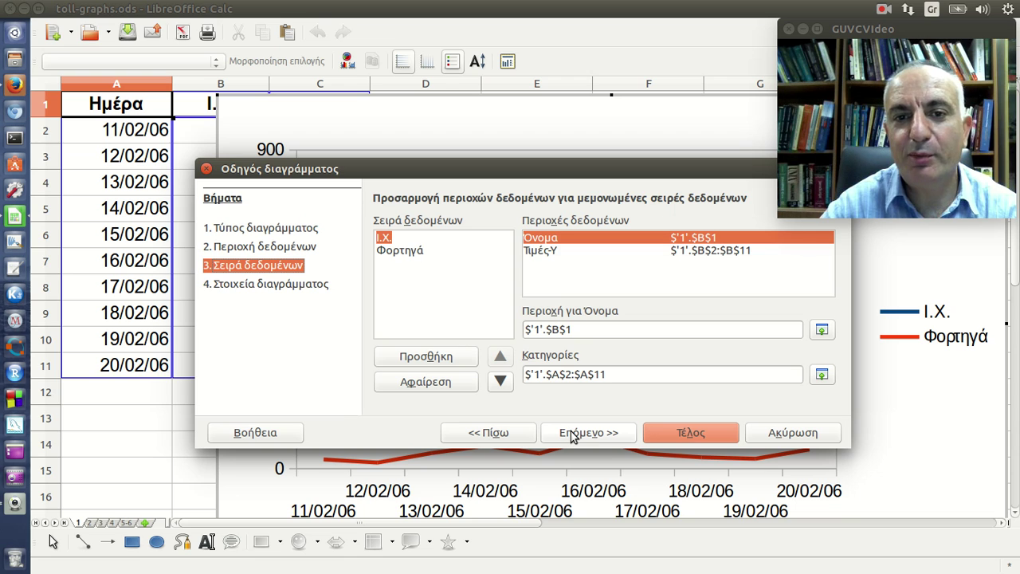
click(570, 435)
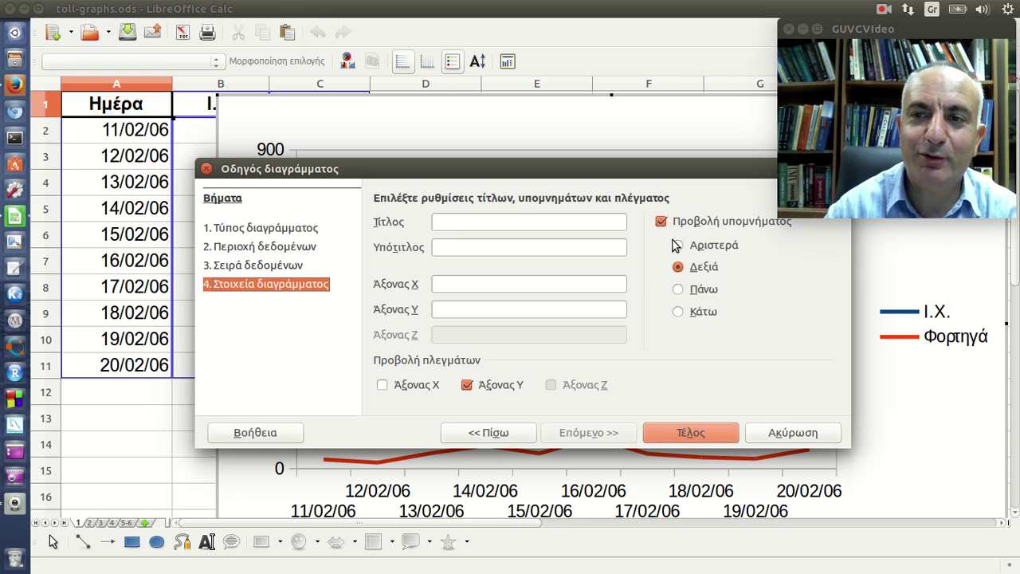
- Put the legend on top, title the X axis Ημερομηνία and Y axis Πλήθος, and finish
click(682, 292)
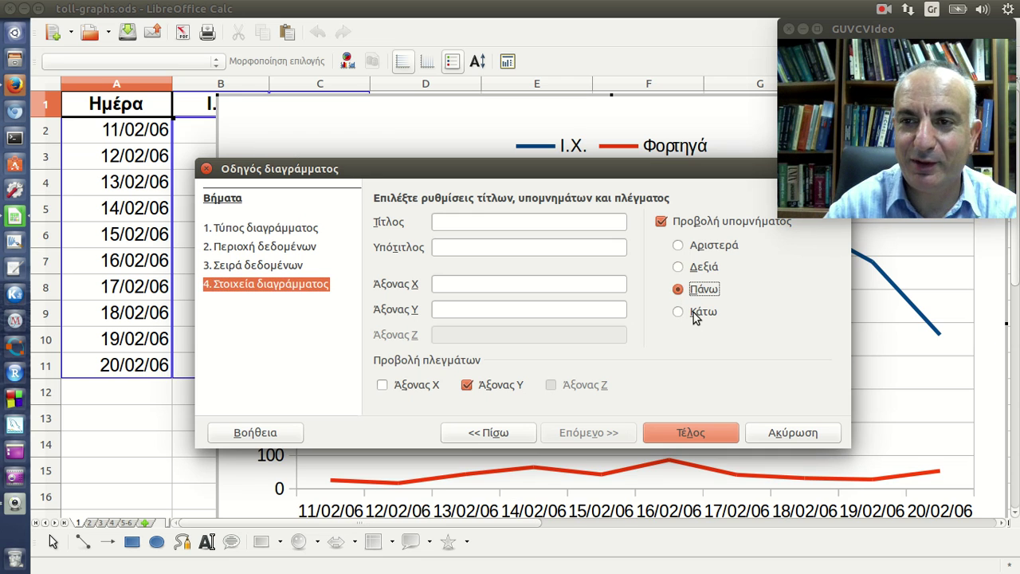
click(516, 286)
text(Ημ)
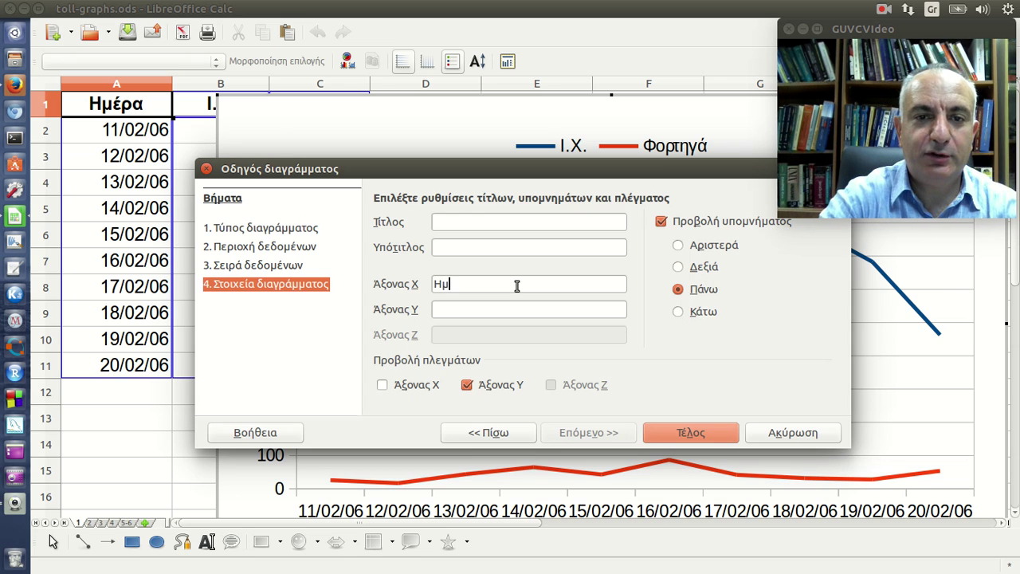
text(ερομ)
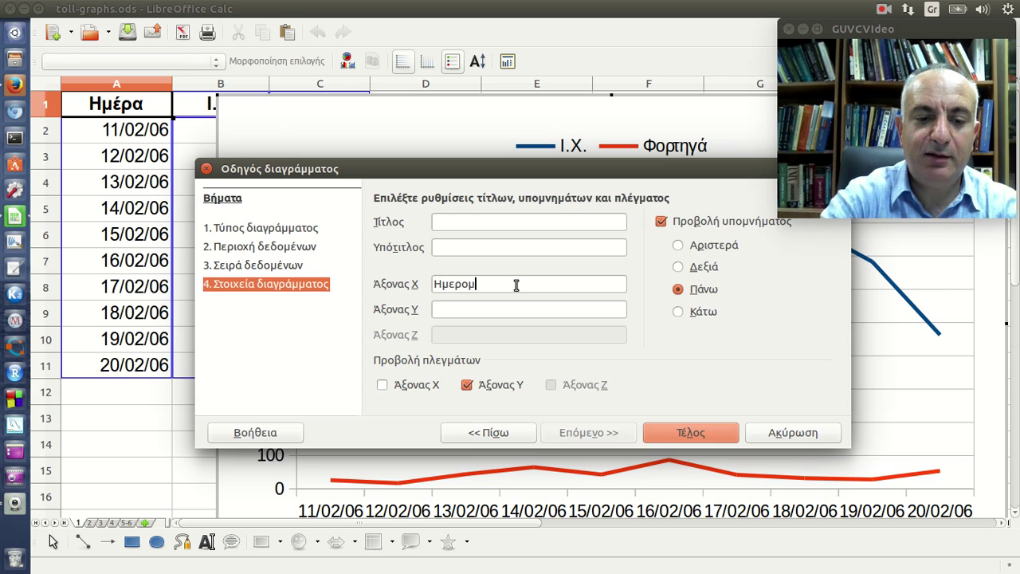
text(ηνία)
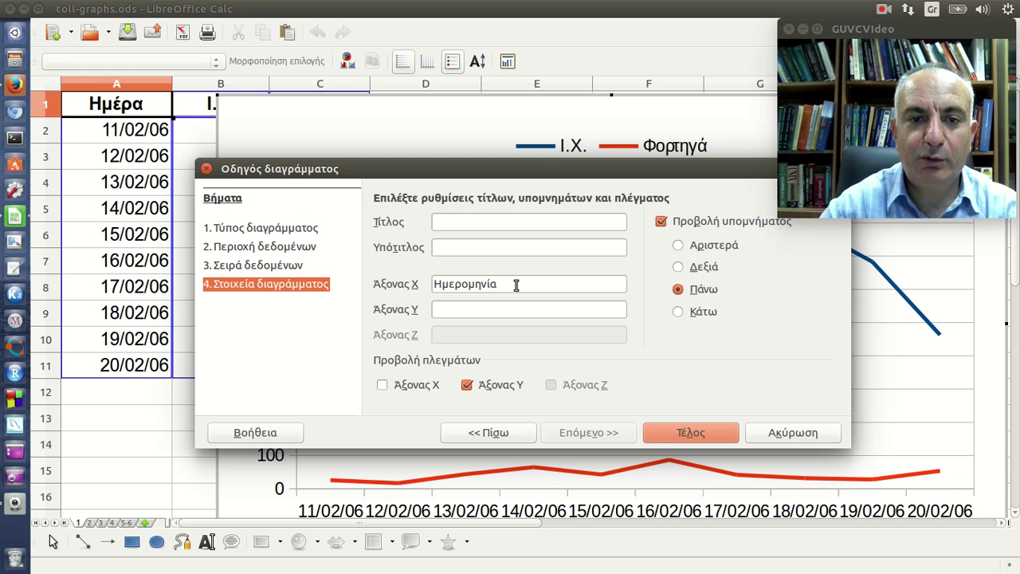
click(484, 308)
text(Πλήθος)
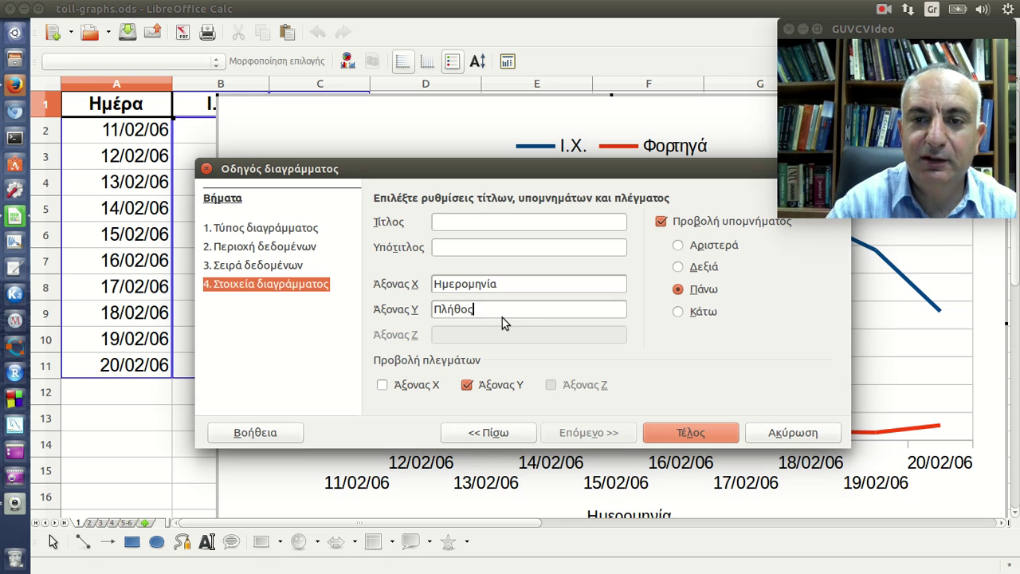
click(712, 421)
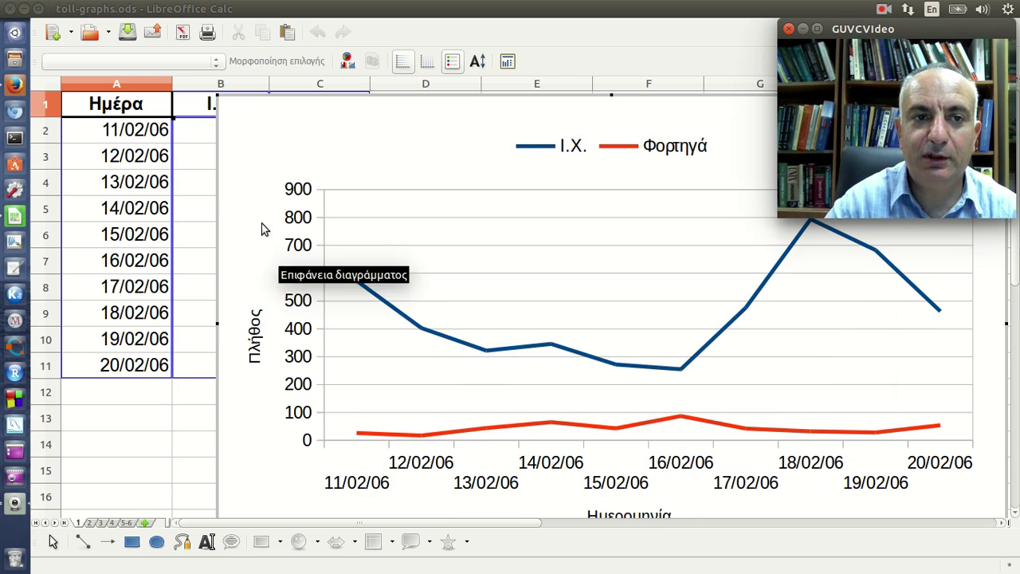
- Shrink the chart and move it to the right of column C so all counts show
click(173, 182)
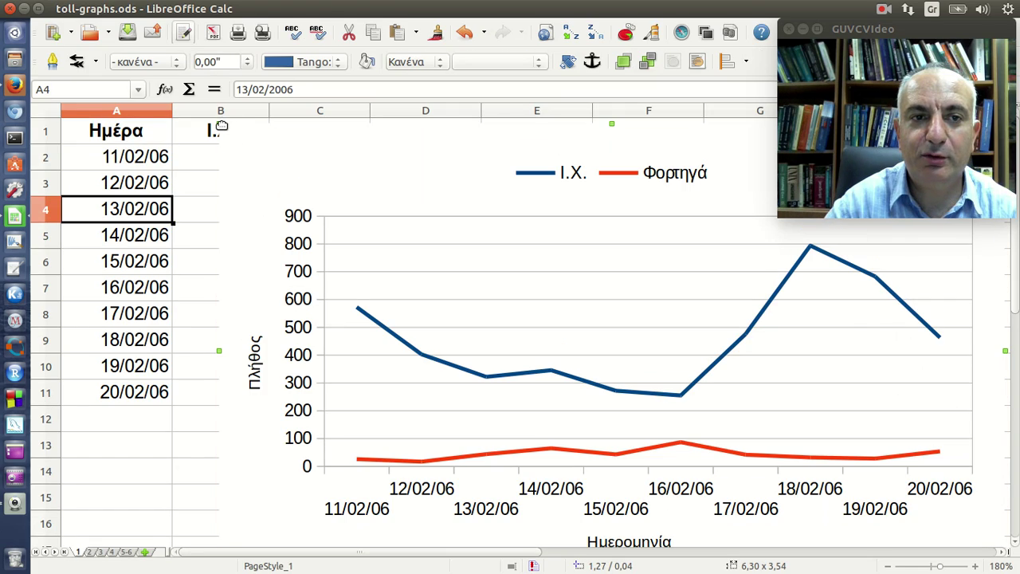
mouse_move(219, 125)
mouse_down()
mouse_move(423, 245)
mouse_move(333, 199)
mouse_up()
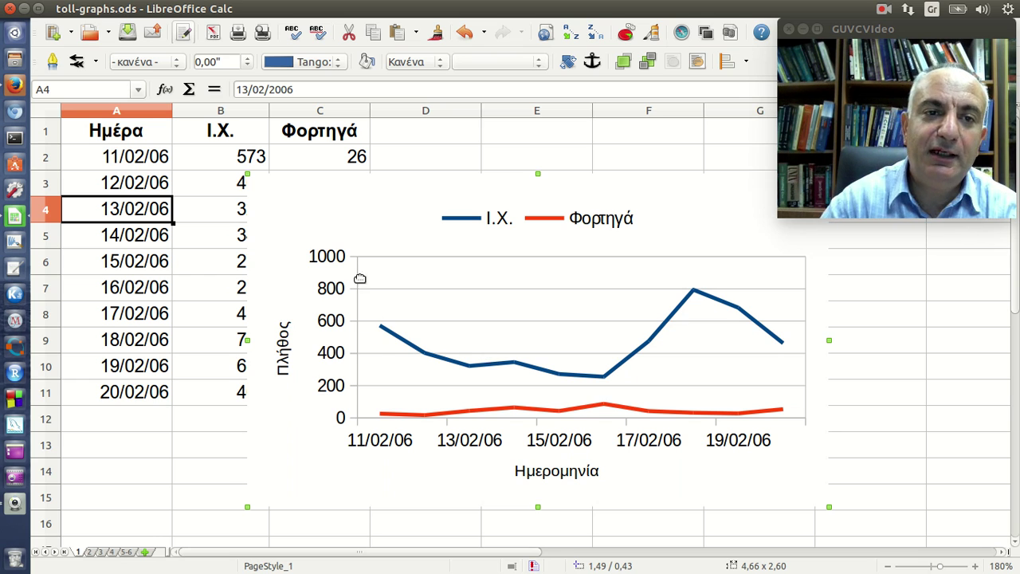
double_click(277, 220)
drag(278, 220, 462, 207)
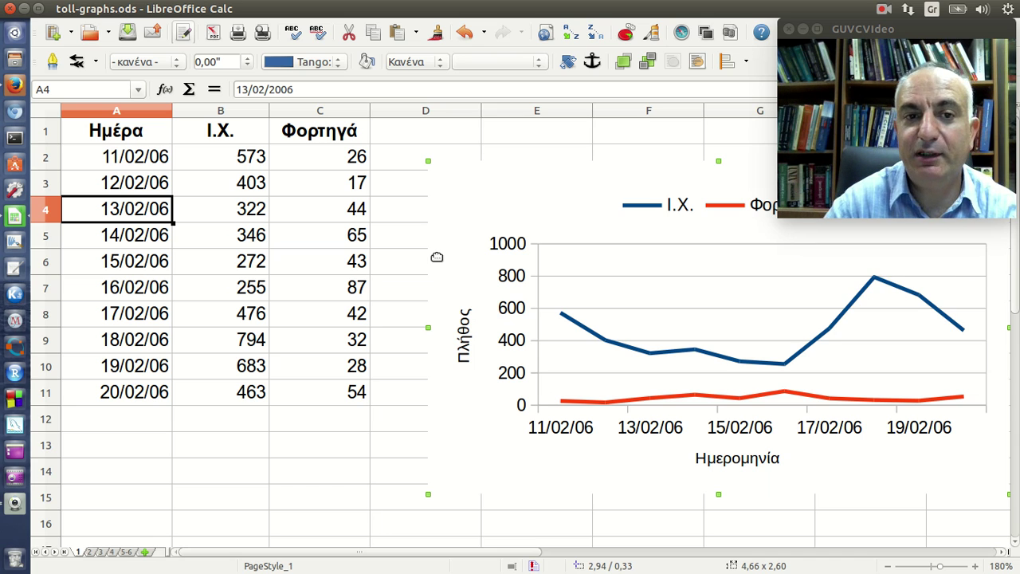
click(356, 183)
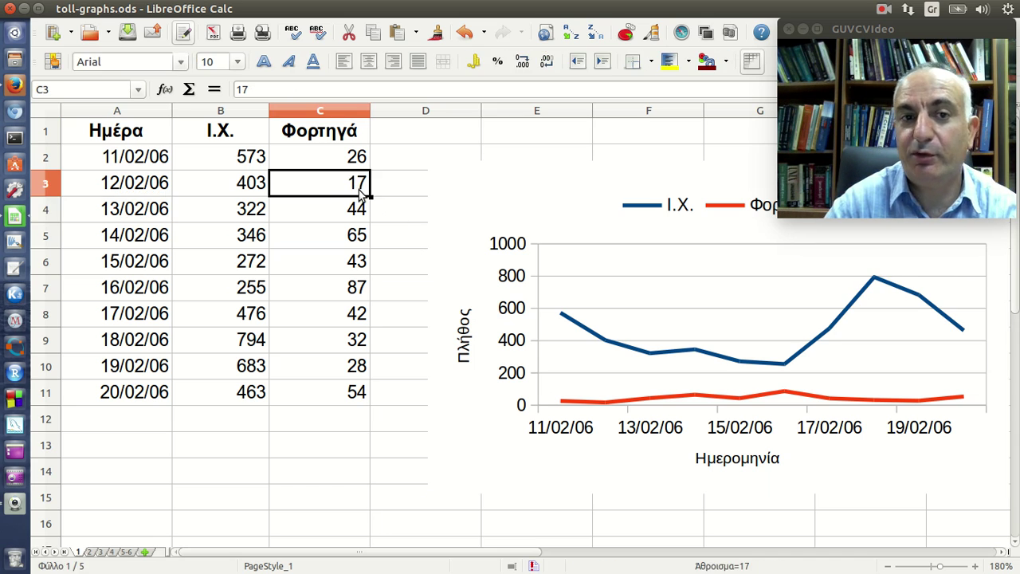
- Point out the Φορτηγά value 87 in C7 while moving the chart over and back
click(362, 299)
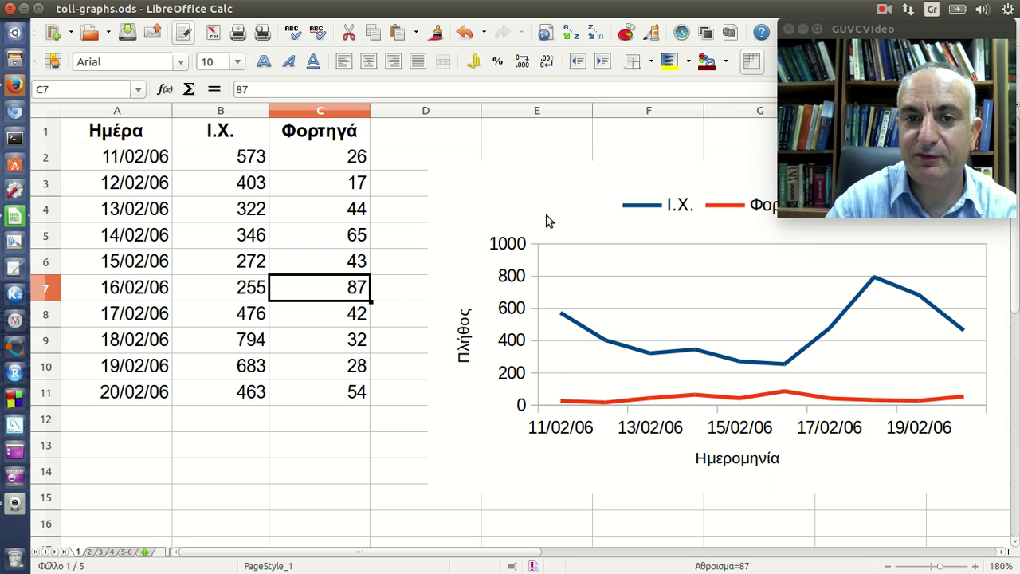
drag(547, 218, 368, 206)
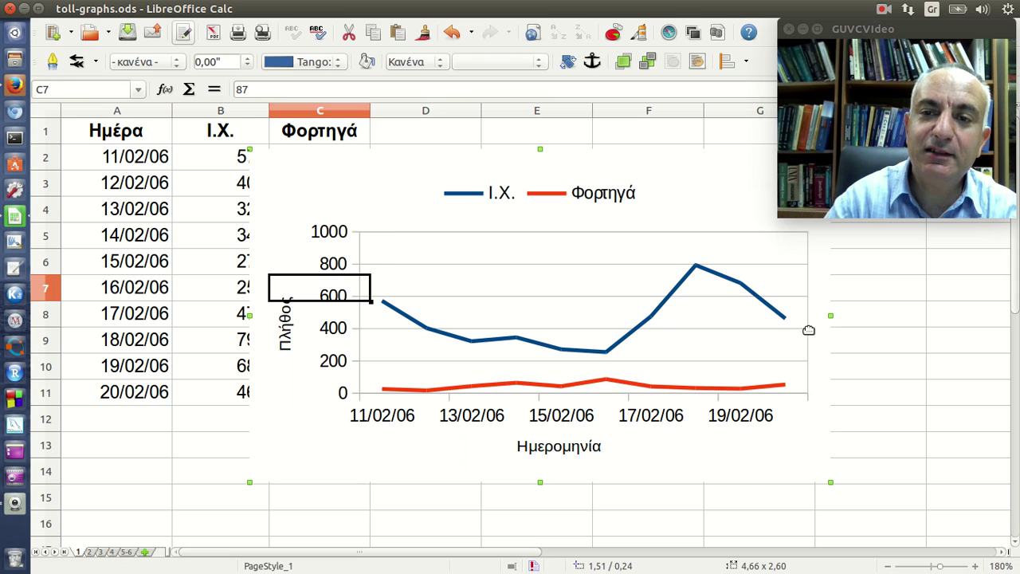
click(867, 334)
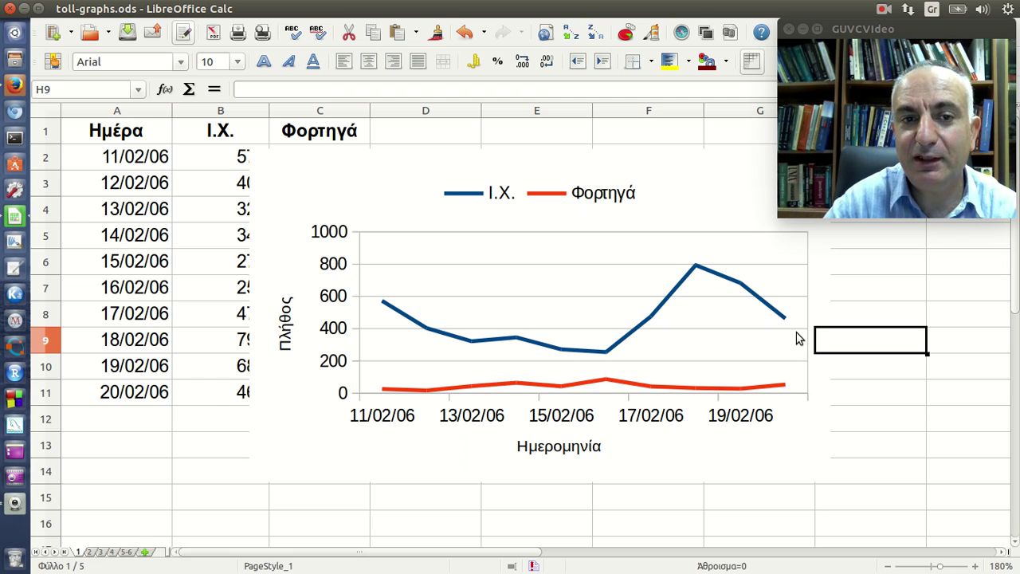
drag(309, 193, 448, 191)
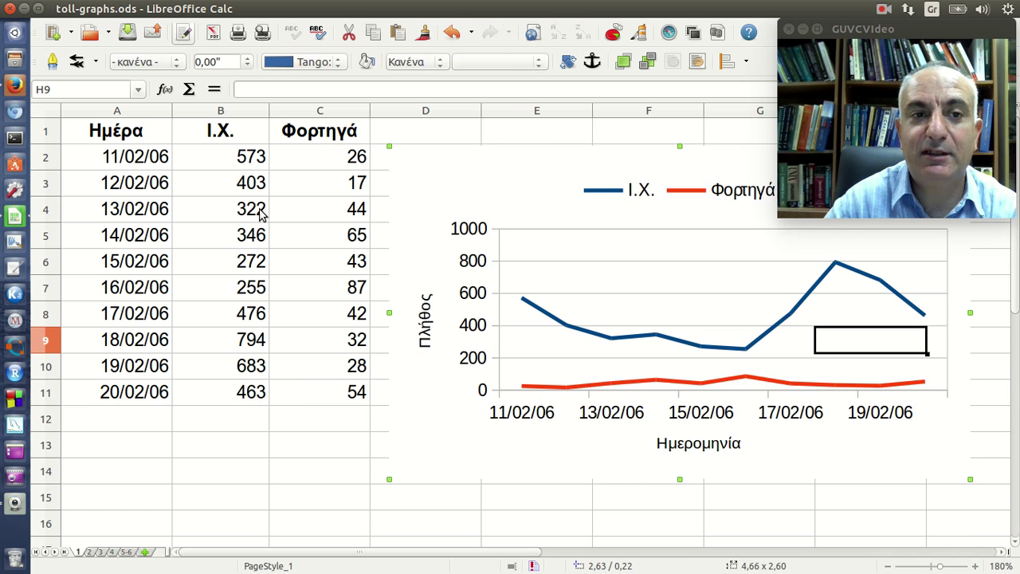
click(257, 183)
- Point out the I.X. peak 794 in B9, then reopen the chart for editing over columns B–C
click(254, 341)
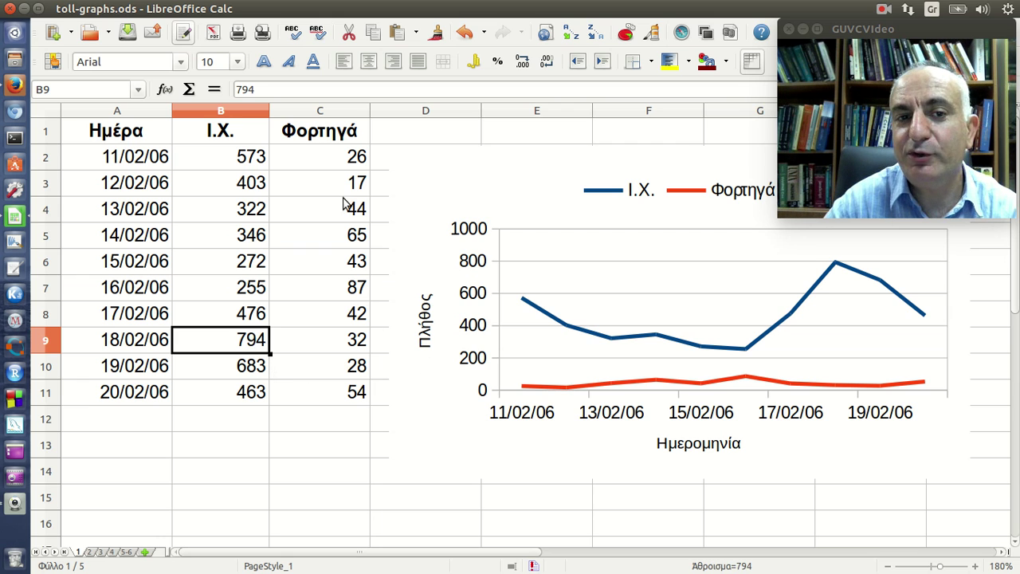
drag(481, 184, 313, 179)
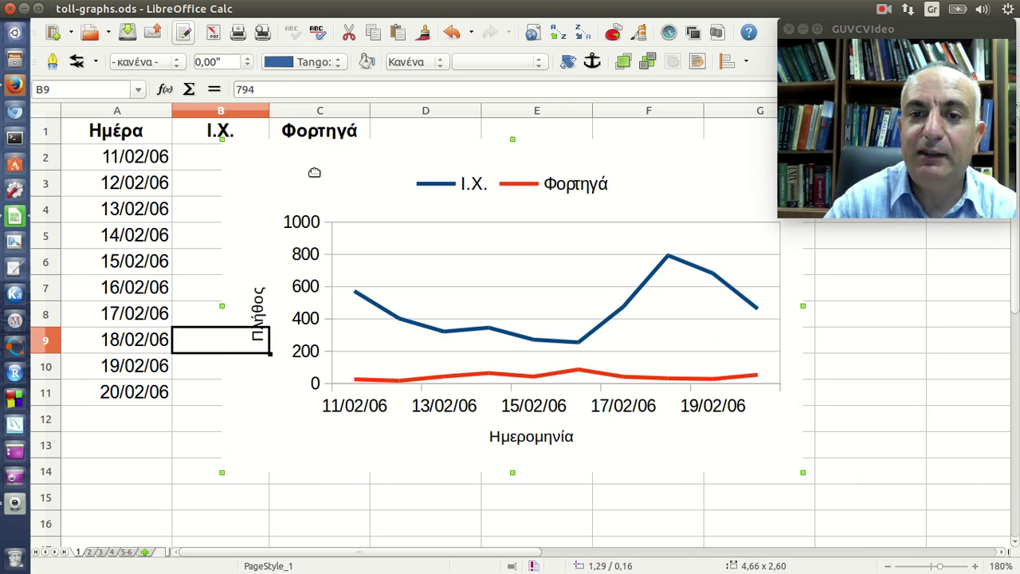
double_click(585, 373)
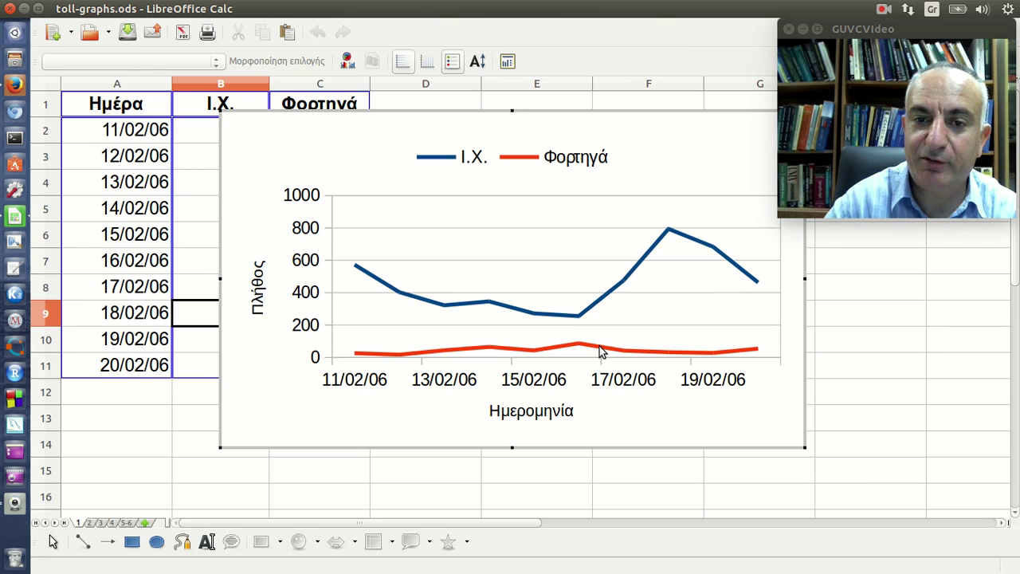
- Assign the Φορτηγά series to the secondary Y axis through Format Data Series
click(600, 351)
right_click(602, 351)
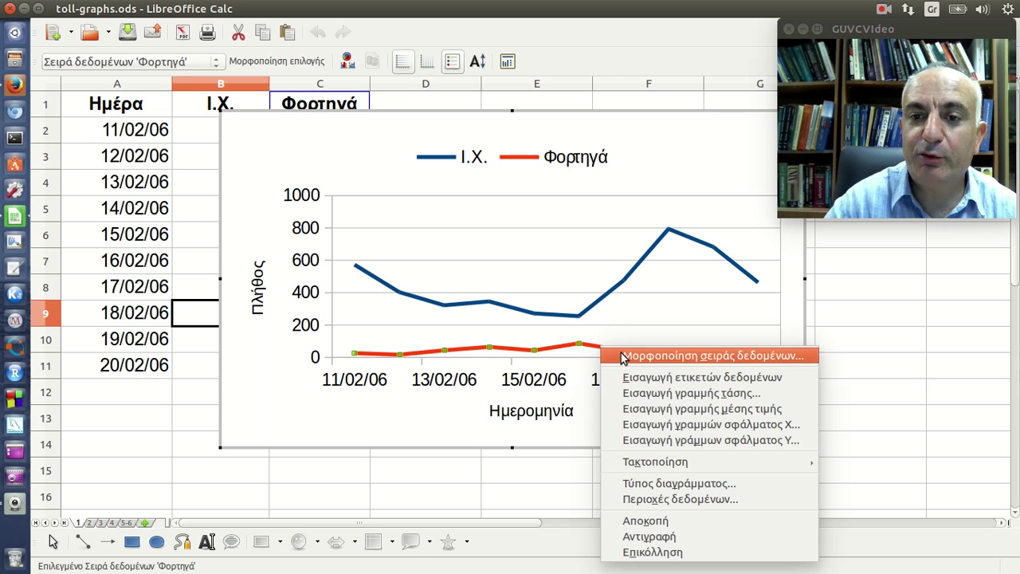
click(624, 357)
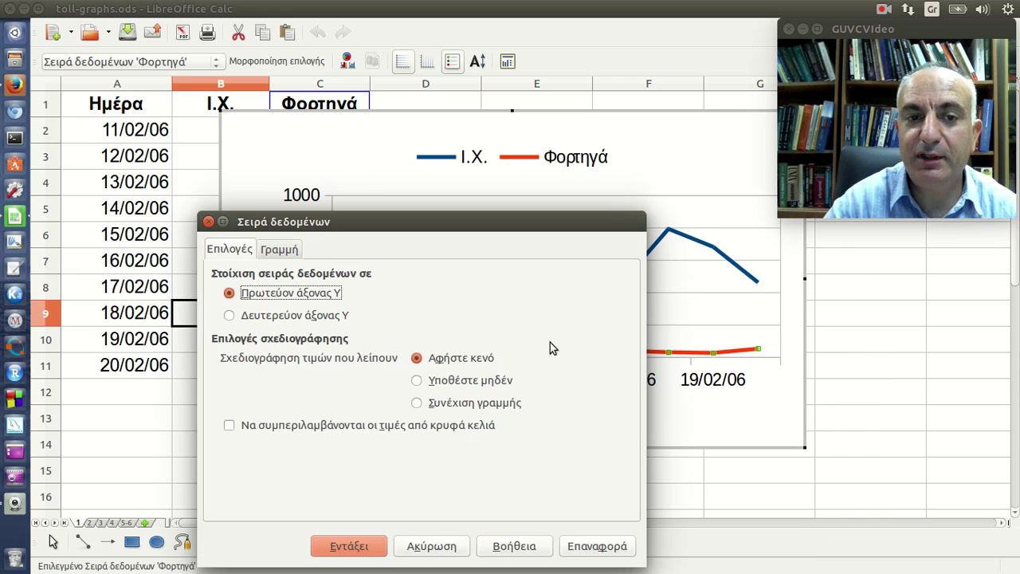
click(228, 317)
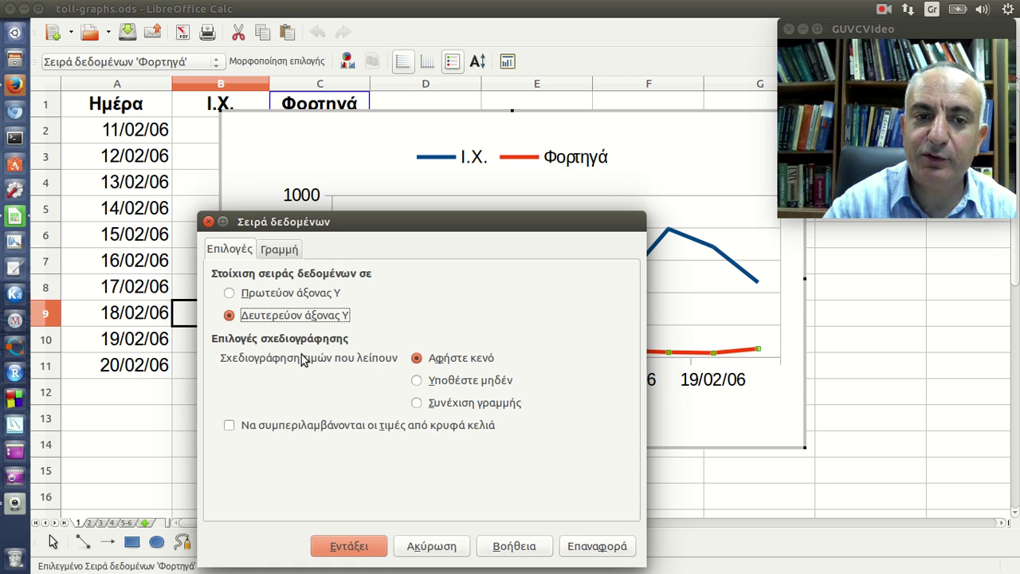
click(355, 548)
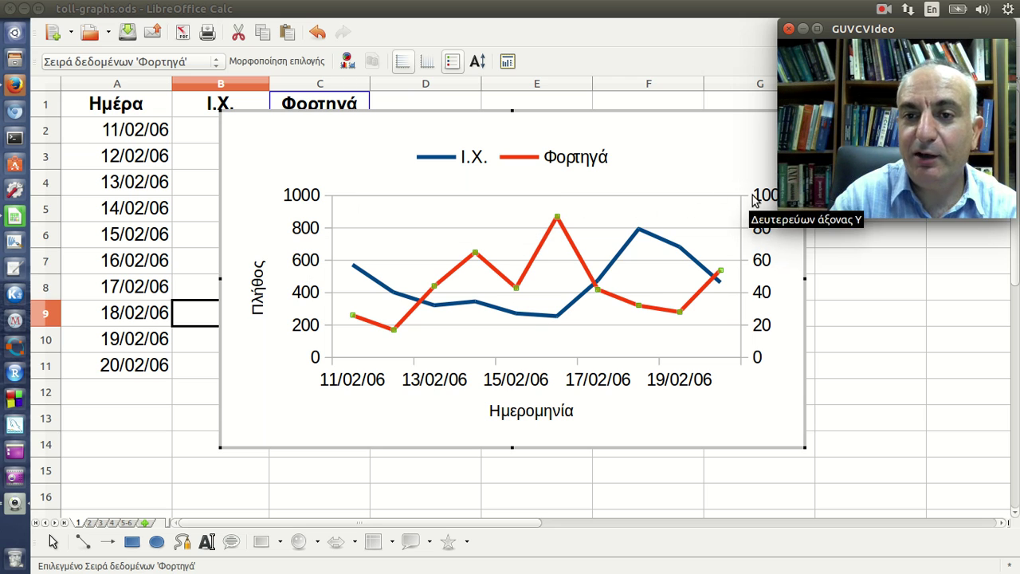
- Insert a secondary Y axis title and replace its placeholder with 'Πλήθος φορτηγών'
right_click(759, 288)
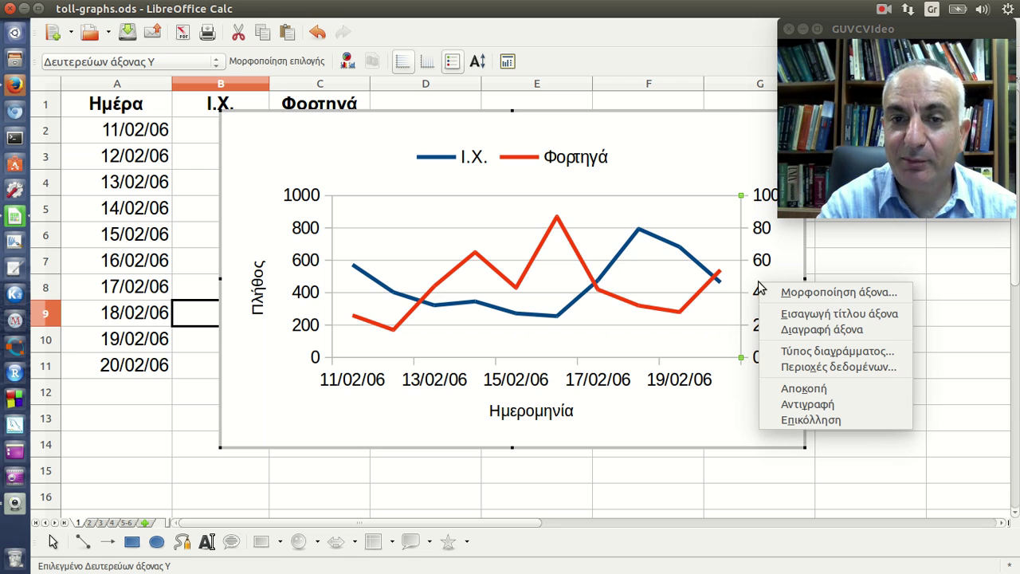
click(886, 314)
double_click(778, 344)
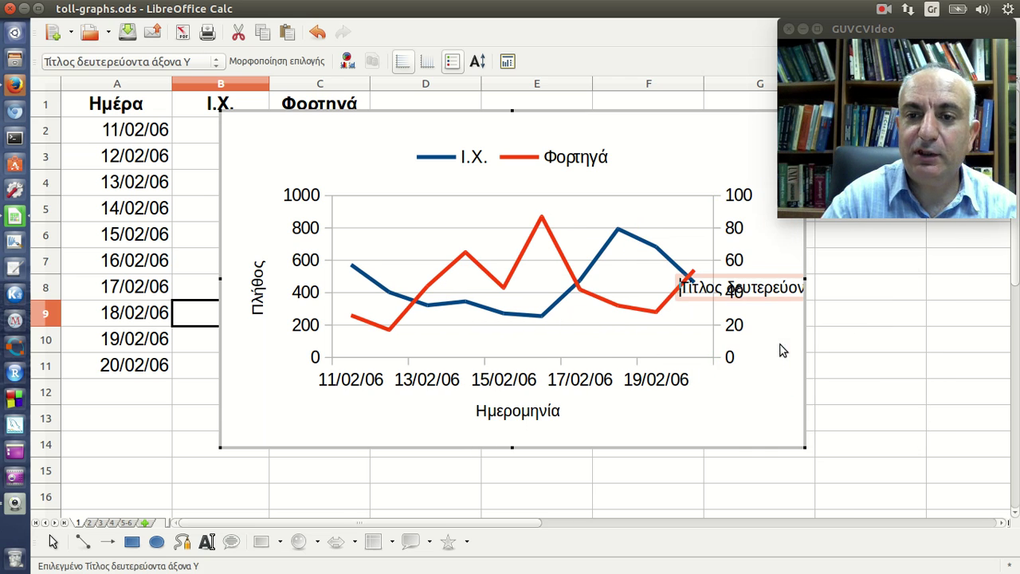
key(BackSpace)
key(BackSpace)
key(BackSpace)
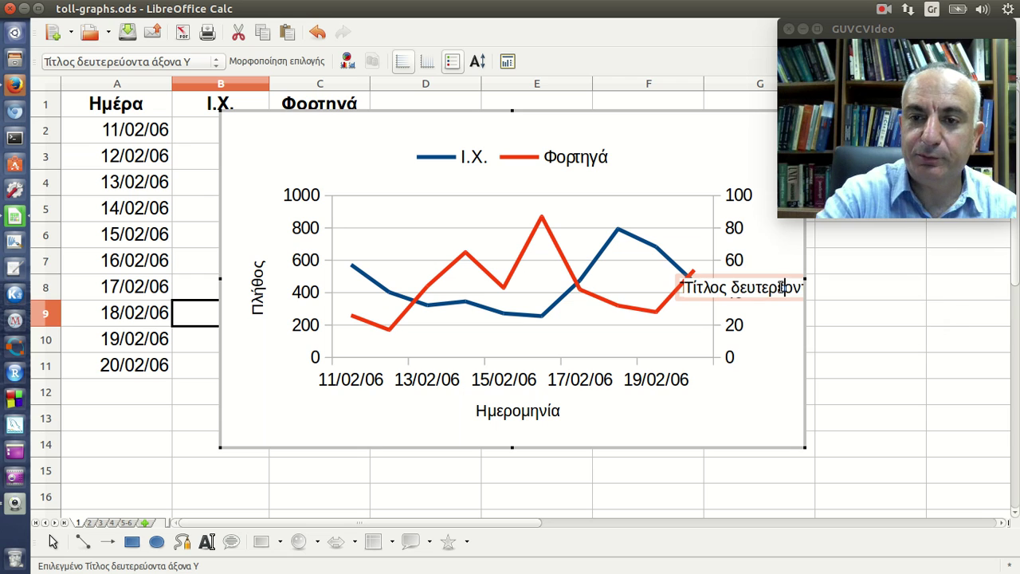
key(BackSpace)
key(BackSpace)
key(BackSpace)
key(BackSpace)
key(BackSpace)
key(BackSpace)
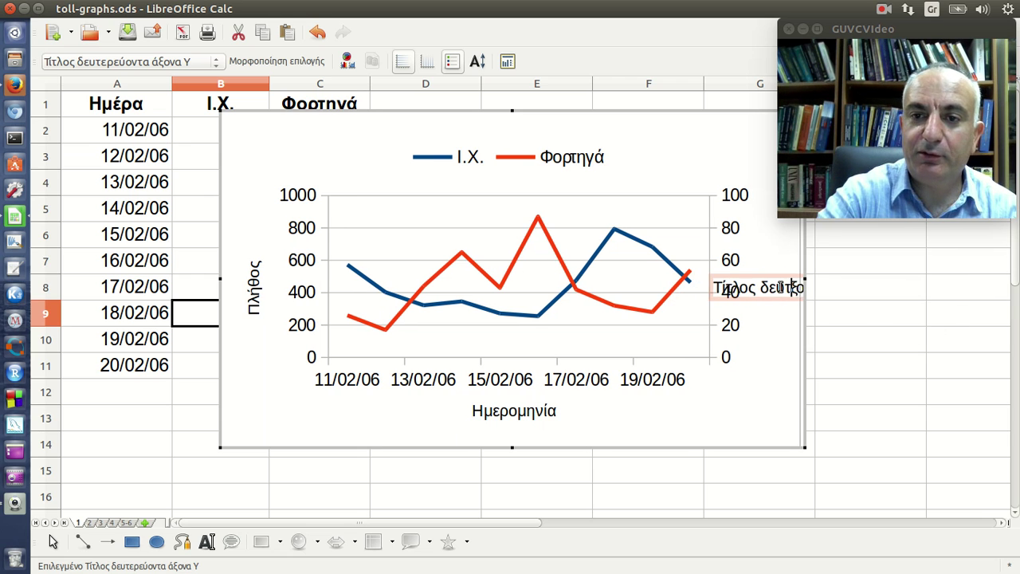
key(BackSpace)
key(BackSpace)
key(BackSpace)
key(BackSpace)
key(BackSpace)
key(BackSpace)
key(BackSpace)
key(BackSpace)
key(BackSpace)
key(BackSpace)
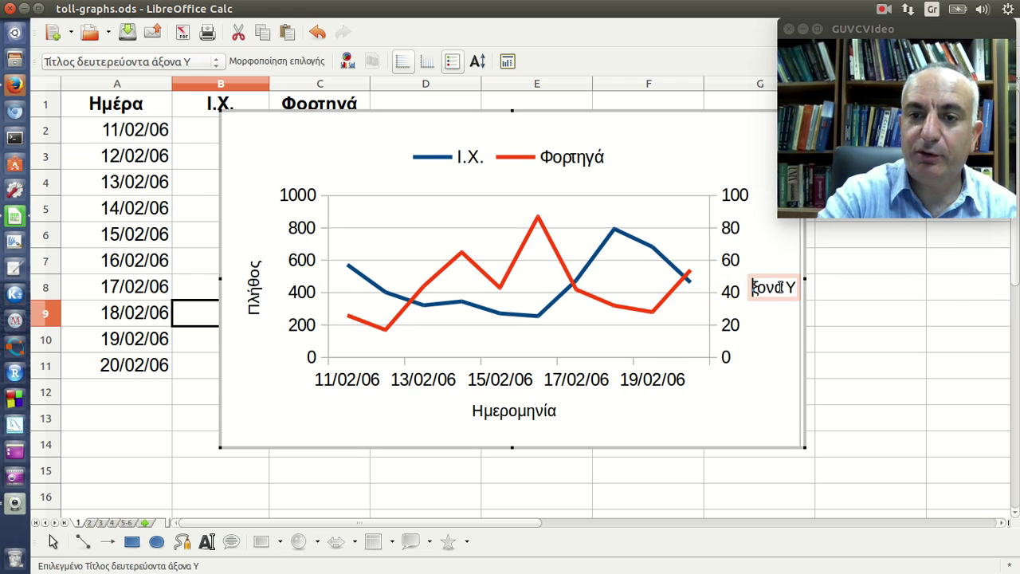
key(BackSpace)
key(BackSpace)
key(BackSpace)
key(BackSpace)
key(BackSpace)
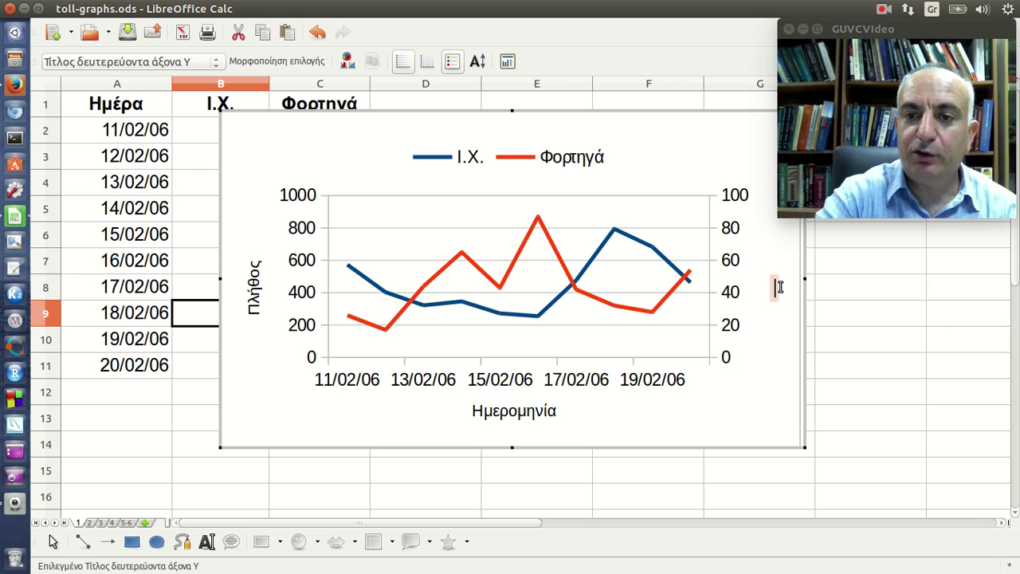
text(πλ)
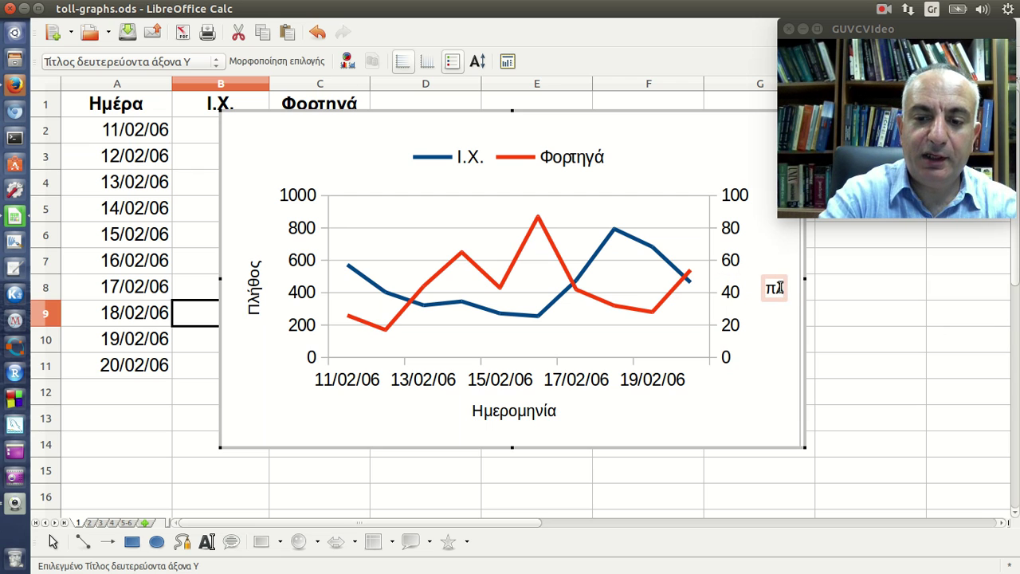
key(BackSpace)
key(BackSpace)
text(Πλήθο)
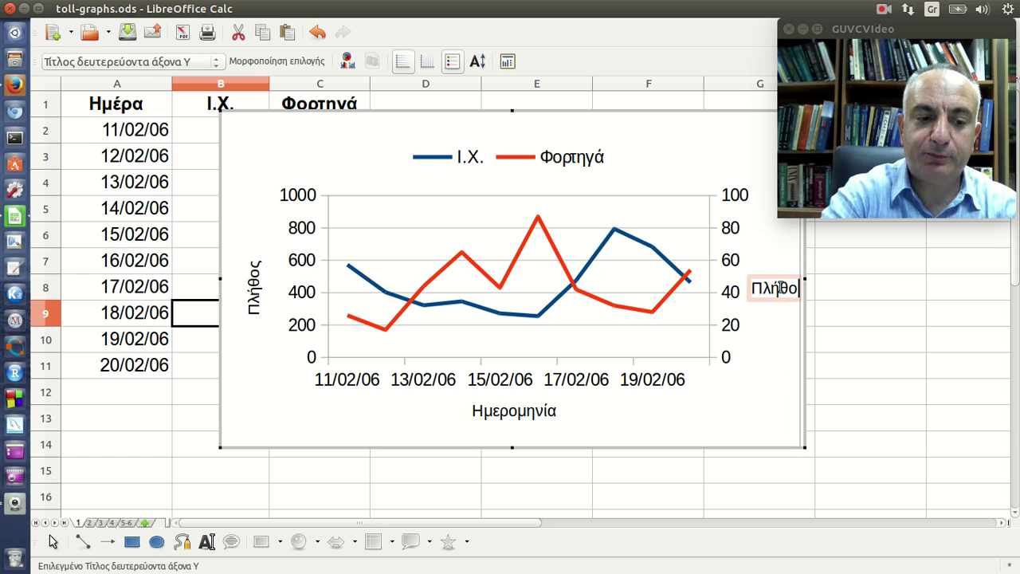
text(ς φορτ)
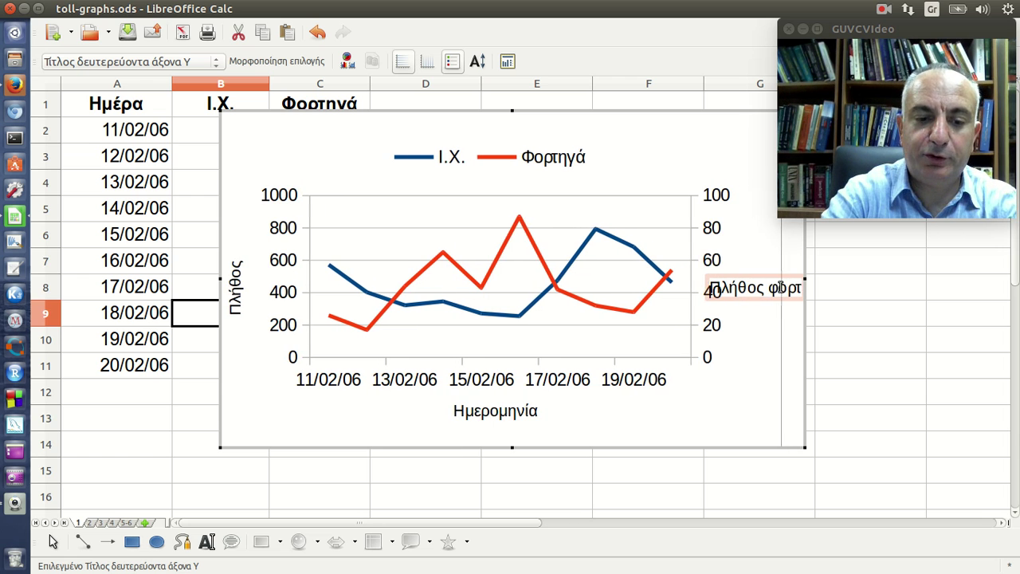
text(ηγών)
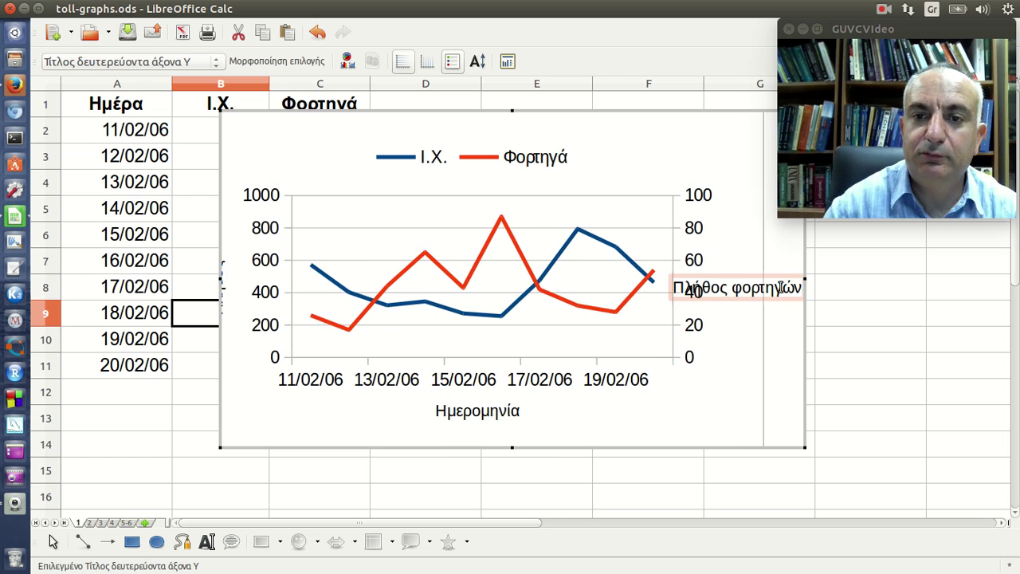
click(893, 353)
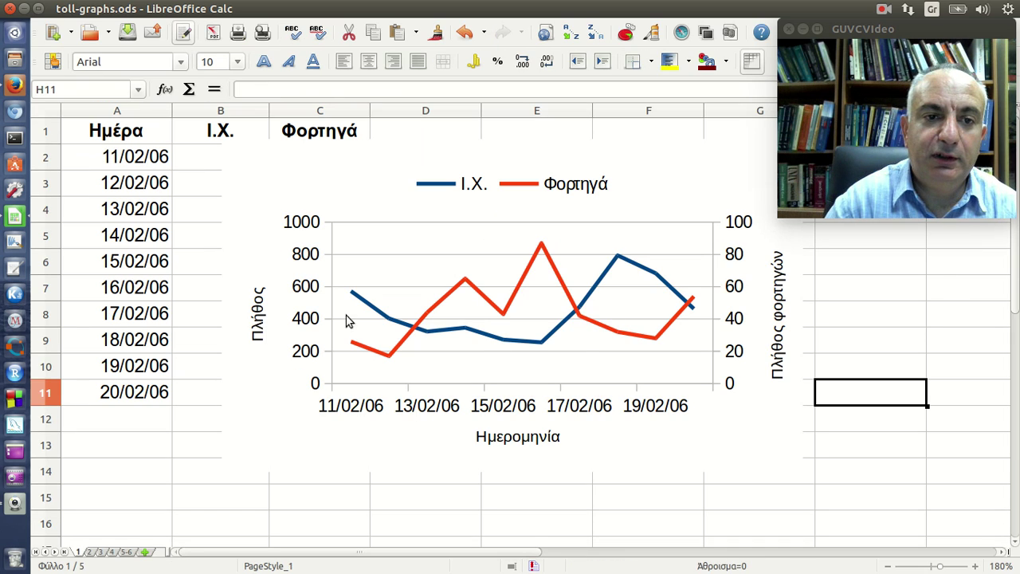
- Append 'Ι.Χ.' to the primary Y-axis title so it reads Πλήθος Ι.Χ
double_click(263, 319)
click(260, 312)
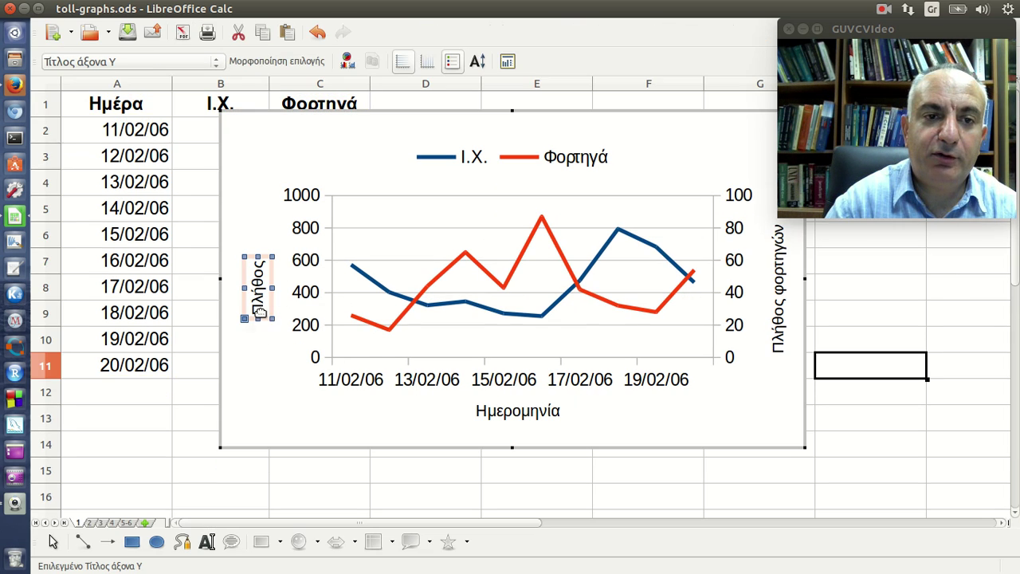
right_click(260, 312)
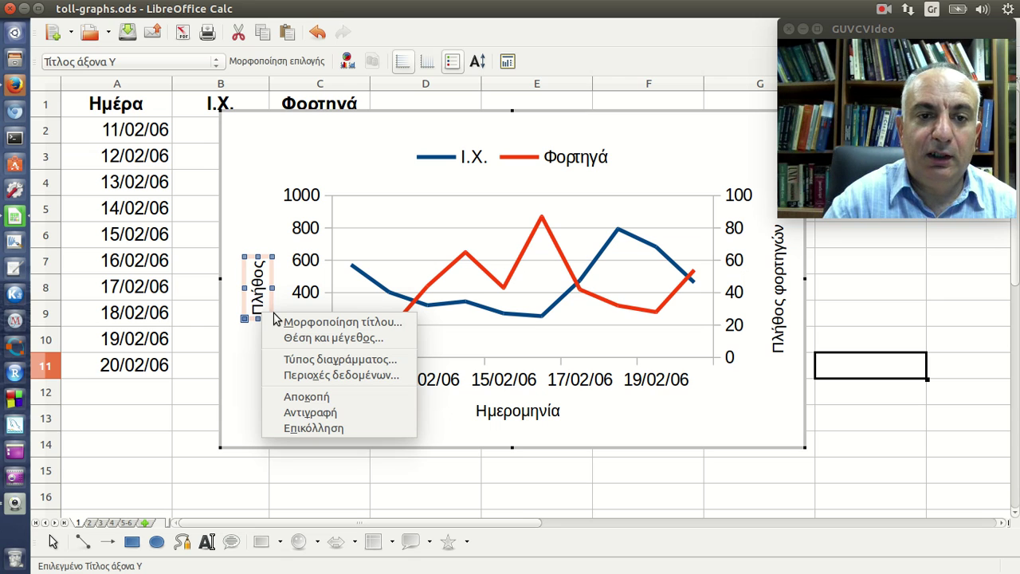
click(259, 295)
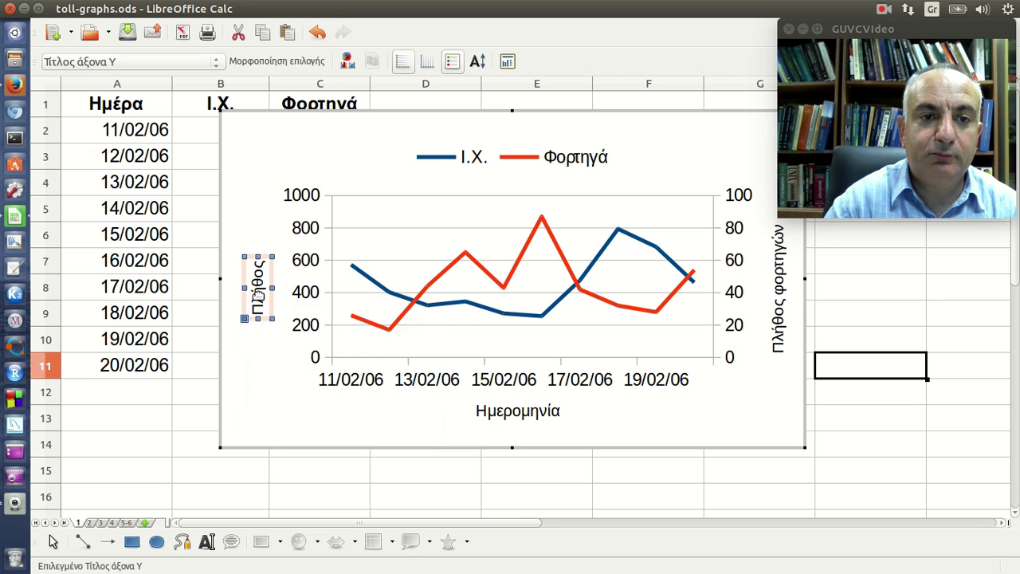
double_click(260, 294)
drag(284, 287, 233, 287)
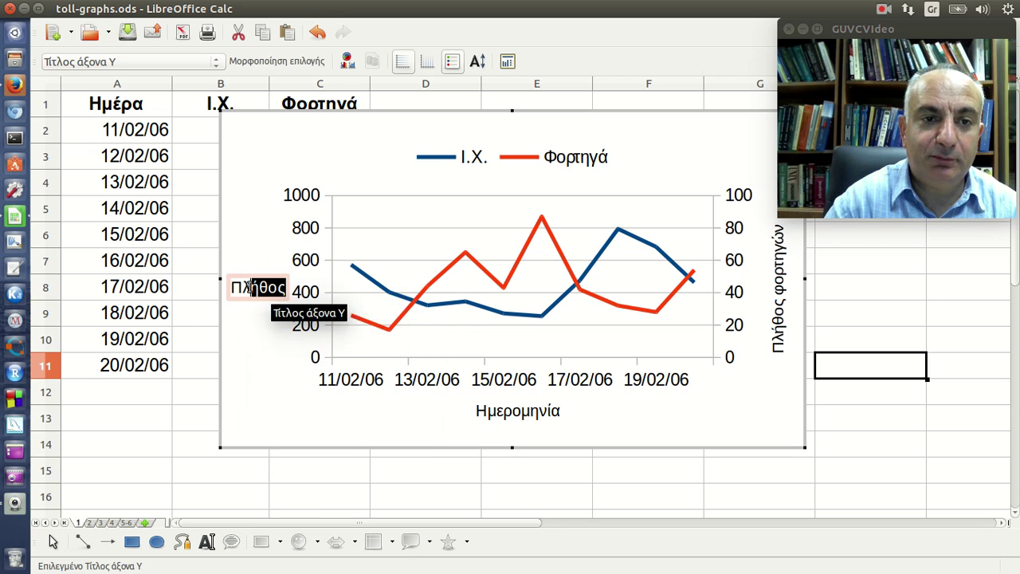
key(Right)
key(Right)
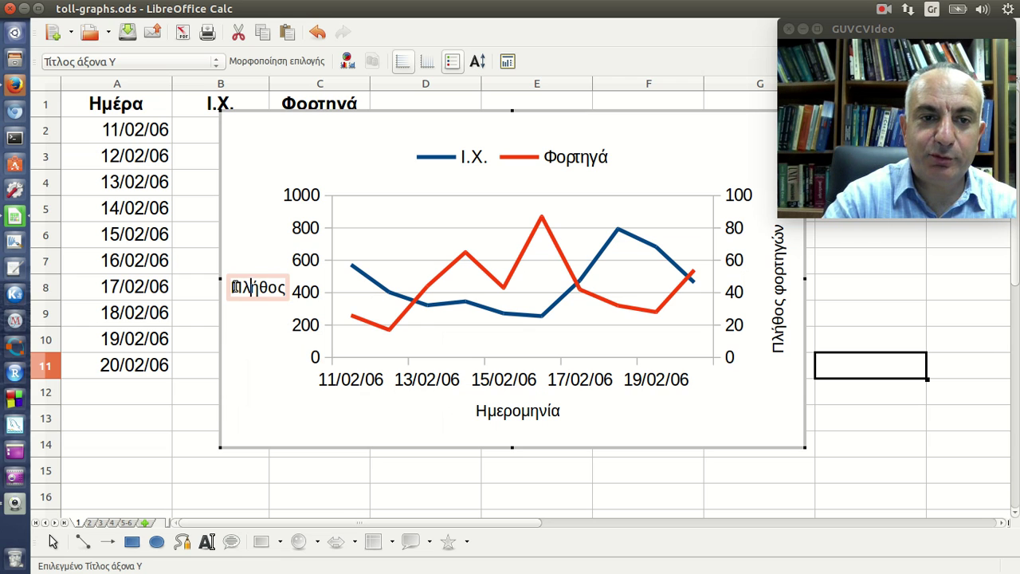
key(Right)
key(Right)
key(Right)
key(Right)
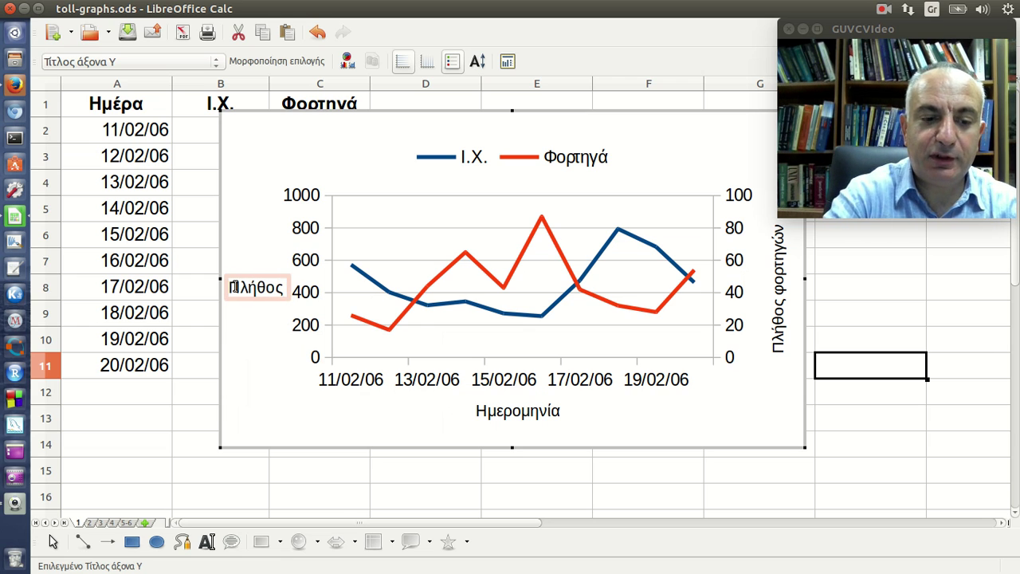
text(Ι.Χ.)
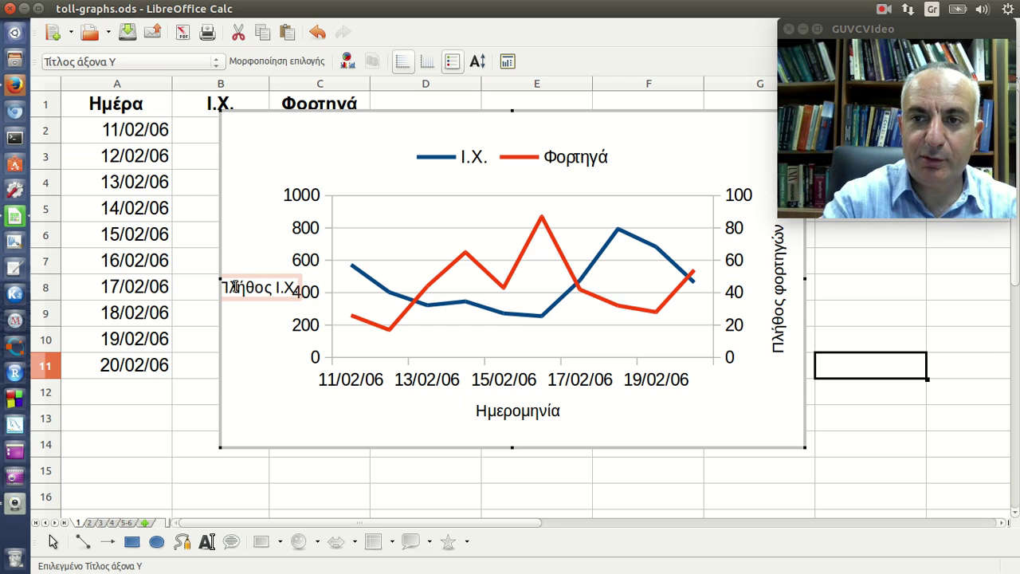
click(157, 455)
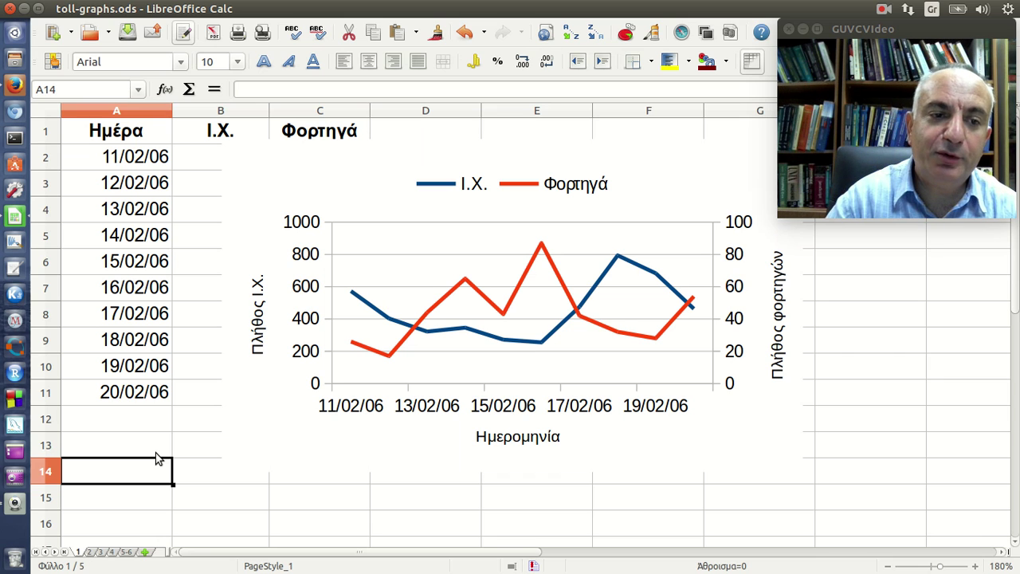
- Save the workbook with Ctrl+S, check the next exercise in Firefox, then open Calc's second sheet
click(126, 134)
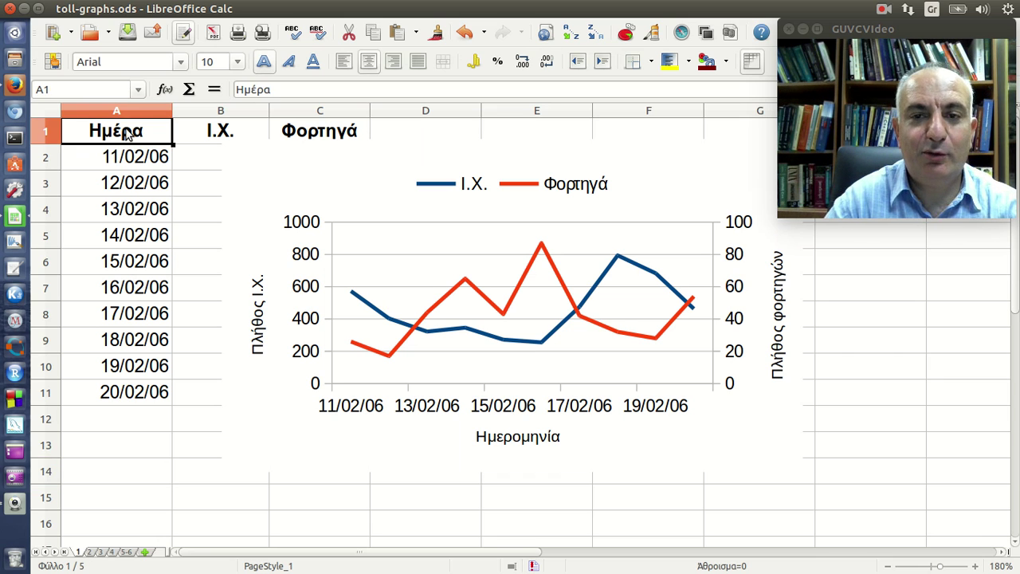
key(ctrl+s)
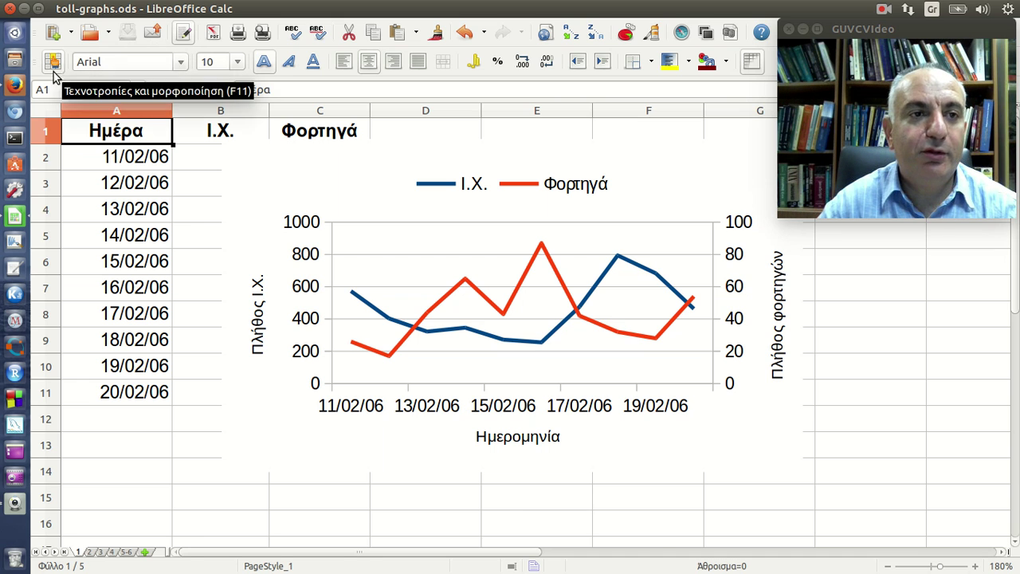
click(14, 85)
scroll(241, 164, down, 1)
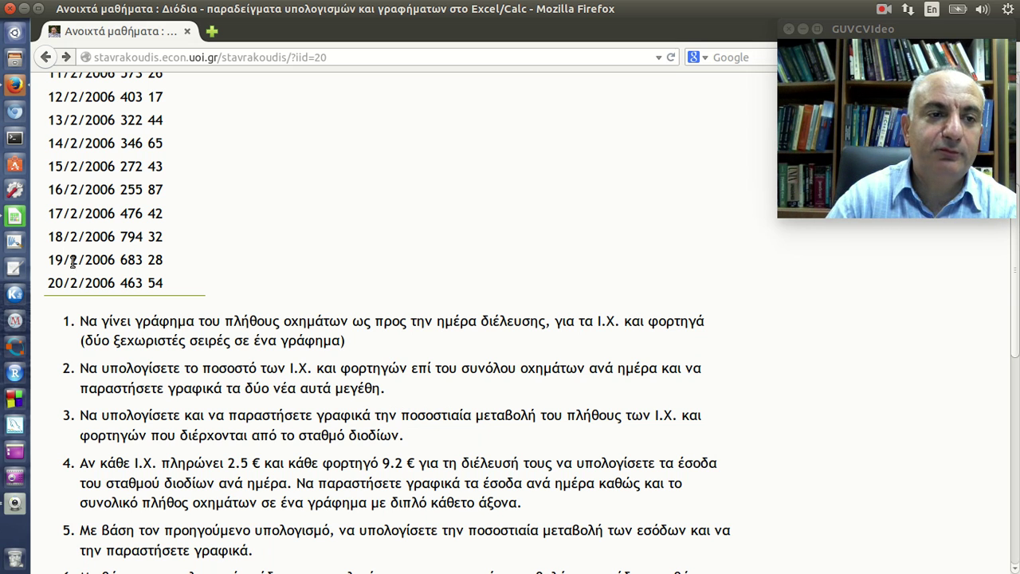
click(24, 222)
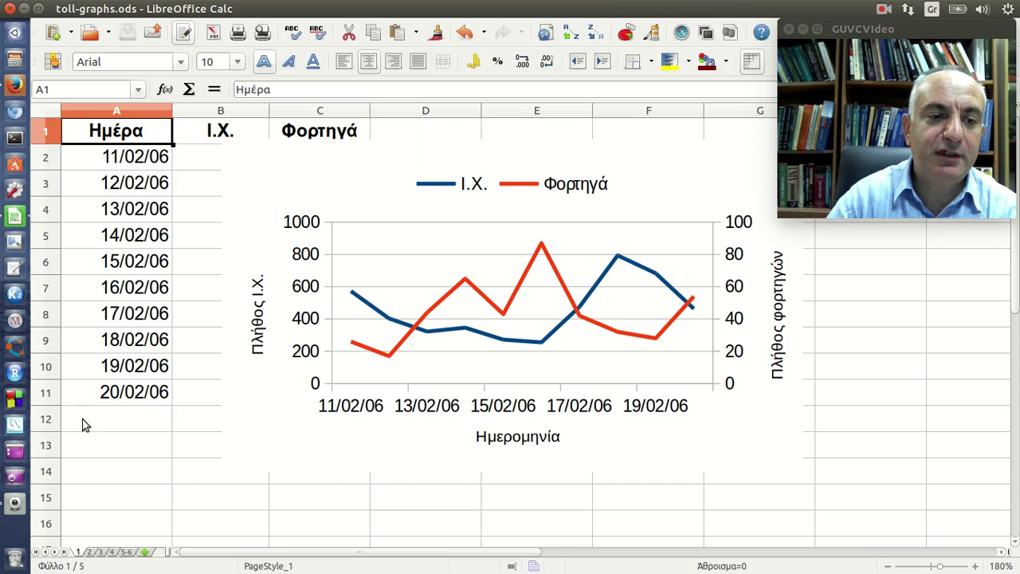
click(90, 553)
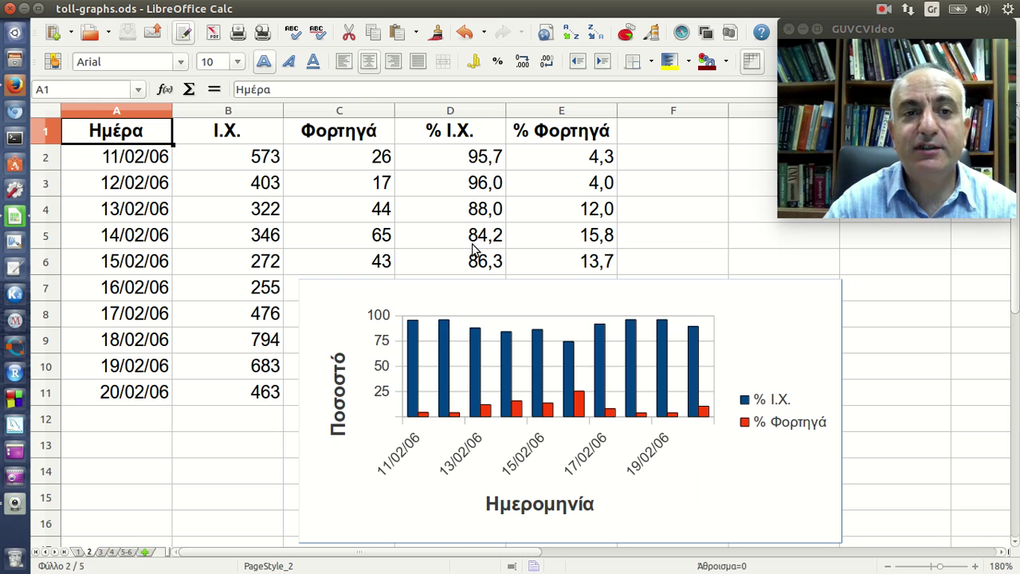
- Select D2 and show its formula =B2/(B2+C2)% in the formula bar
click(470, 165)
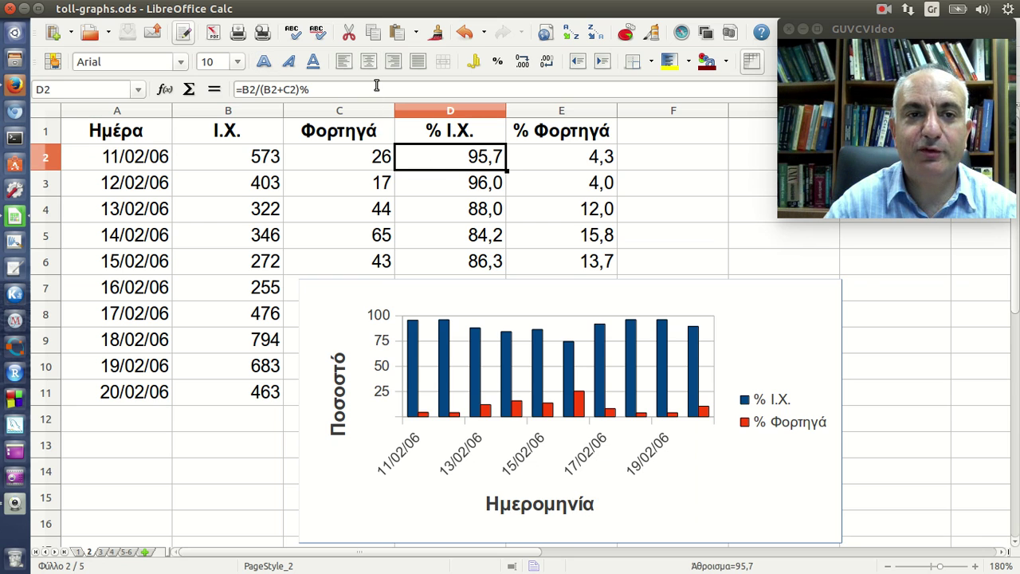
click(376, 85)
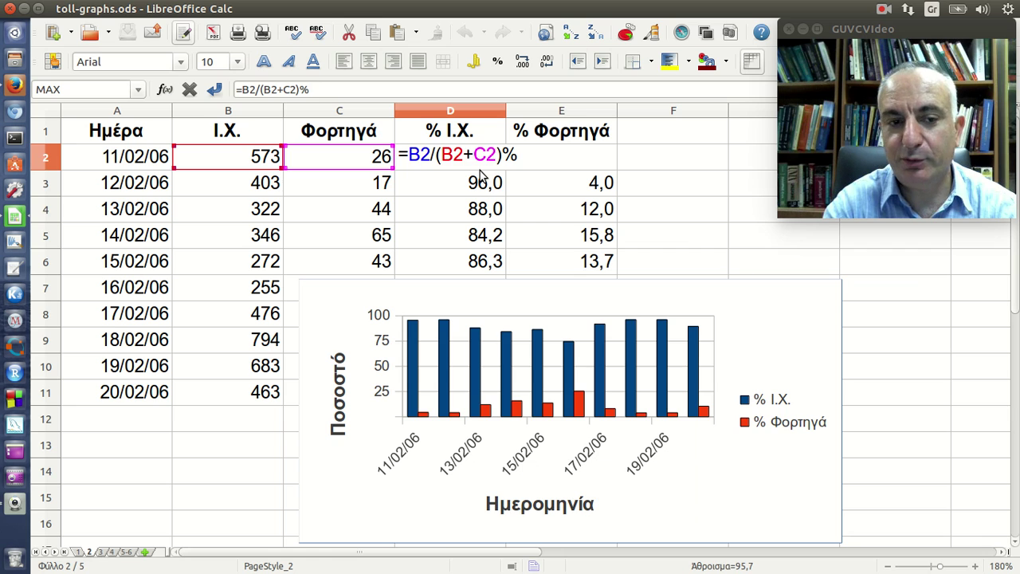
- Confirm the D2 percentage formula and enter =C2/(B2+C2)% for % Φορτηγά in E2
key(Return)
key(Right)
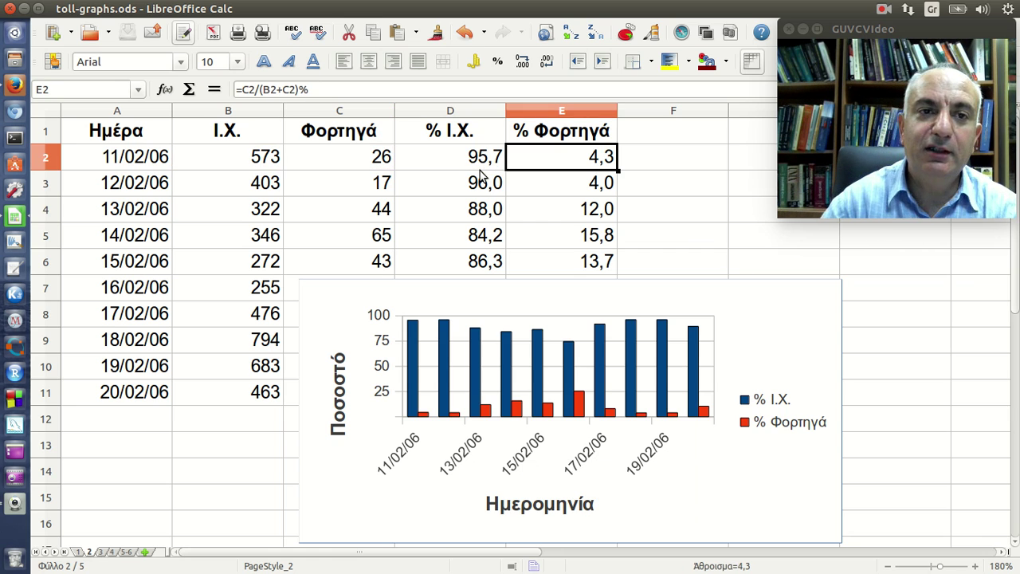
key(F2)
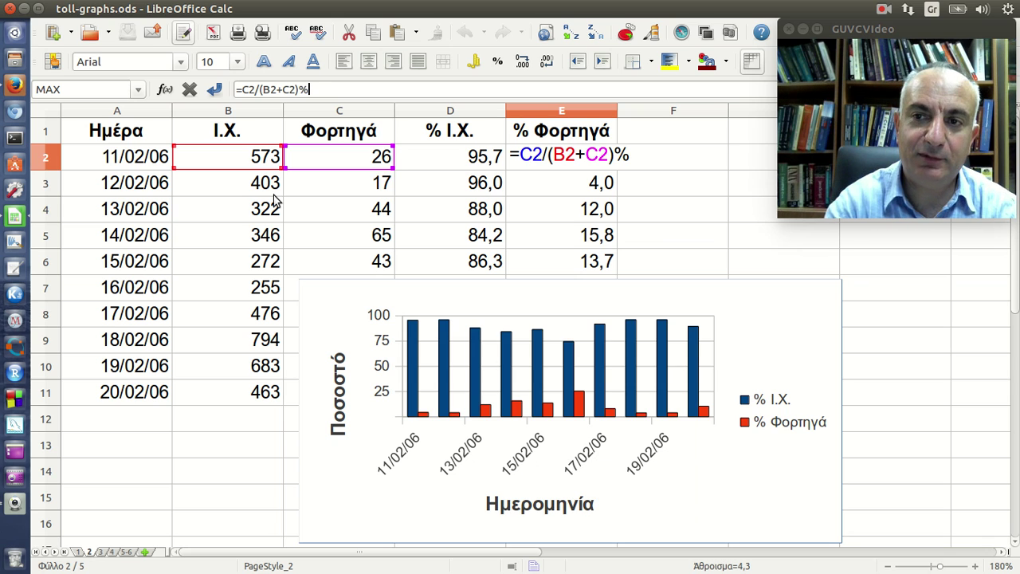
key(Return)
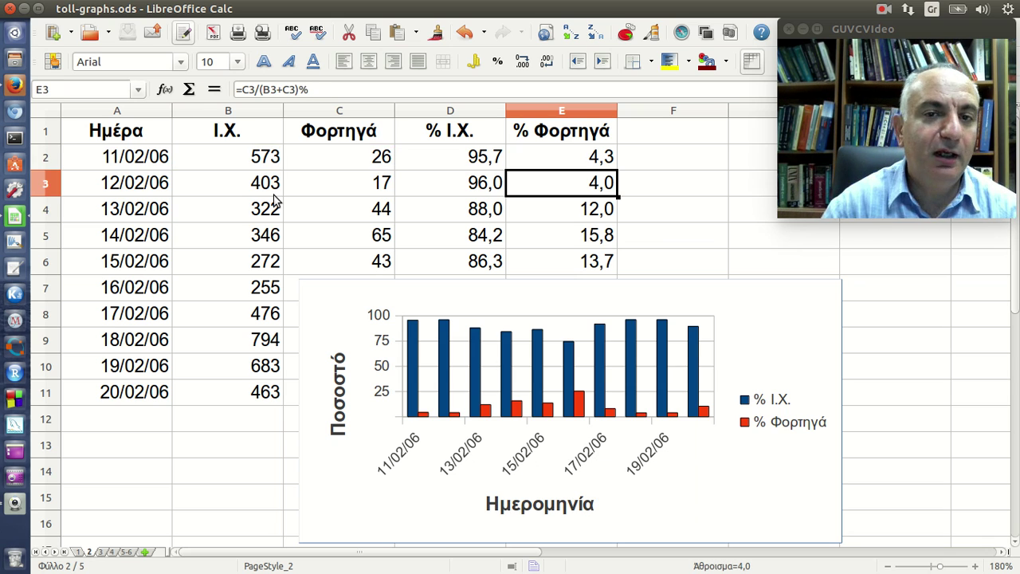
- Fill the D2 and E2 percentage formulas down through row 11
click(449, 160)
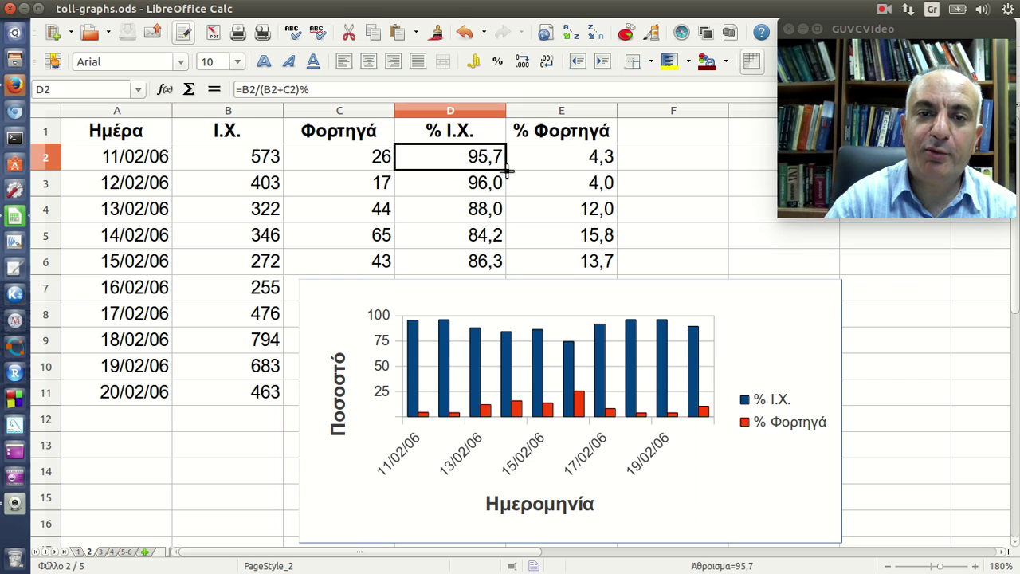
double_click(505, 170)
click(558, 159)
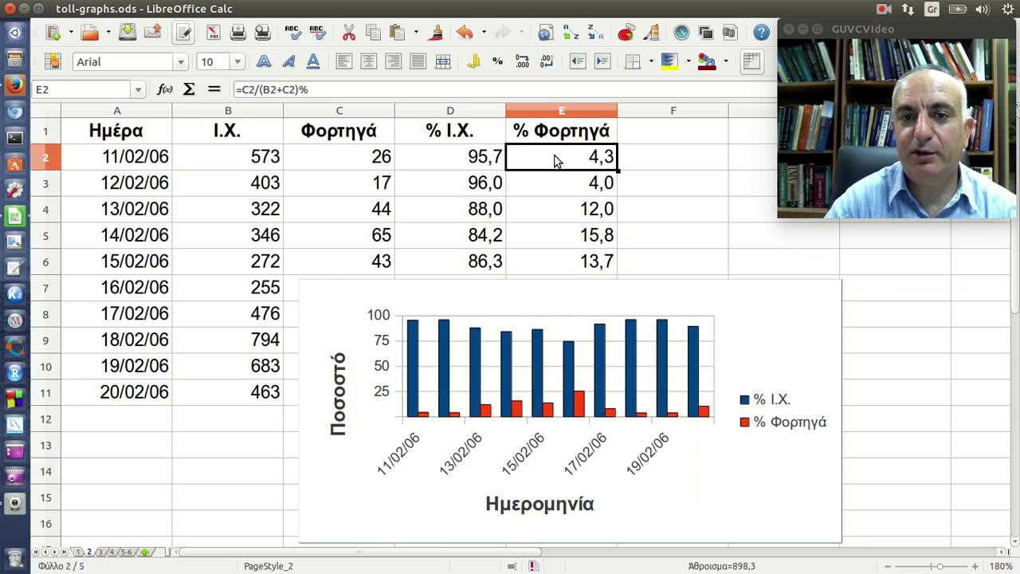
double_click(617, 170)
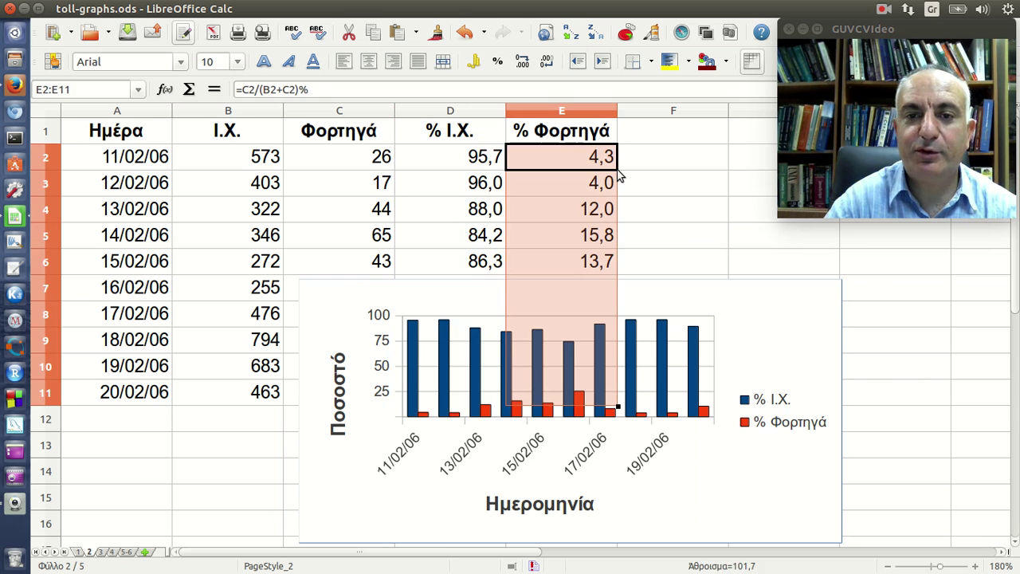
click(598, 168)
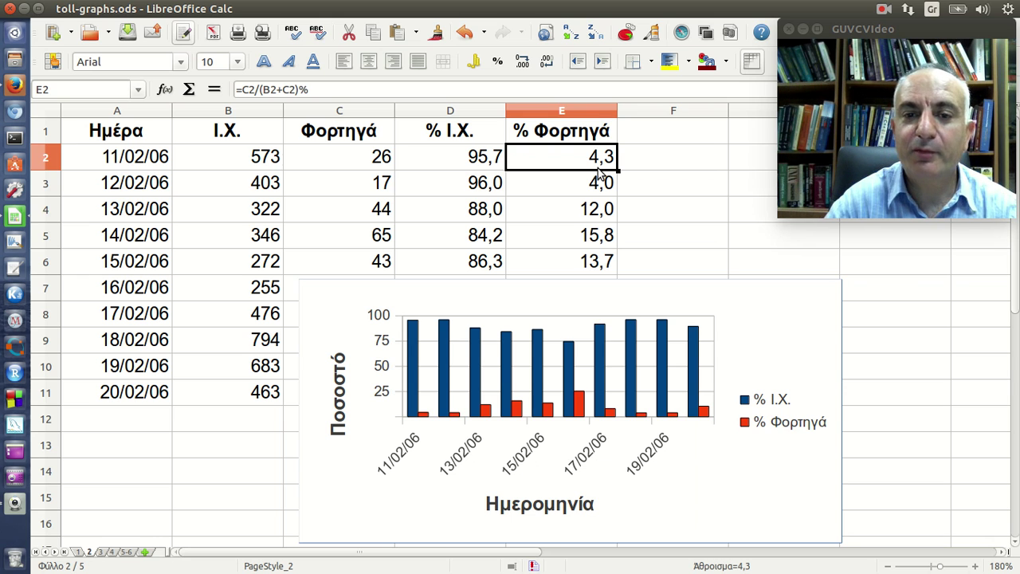
- Drag the percentage bar chart right of column E so every % value shows
click(388, 296)
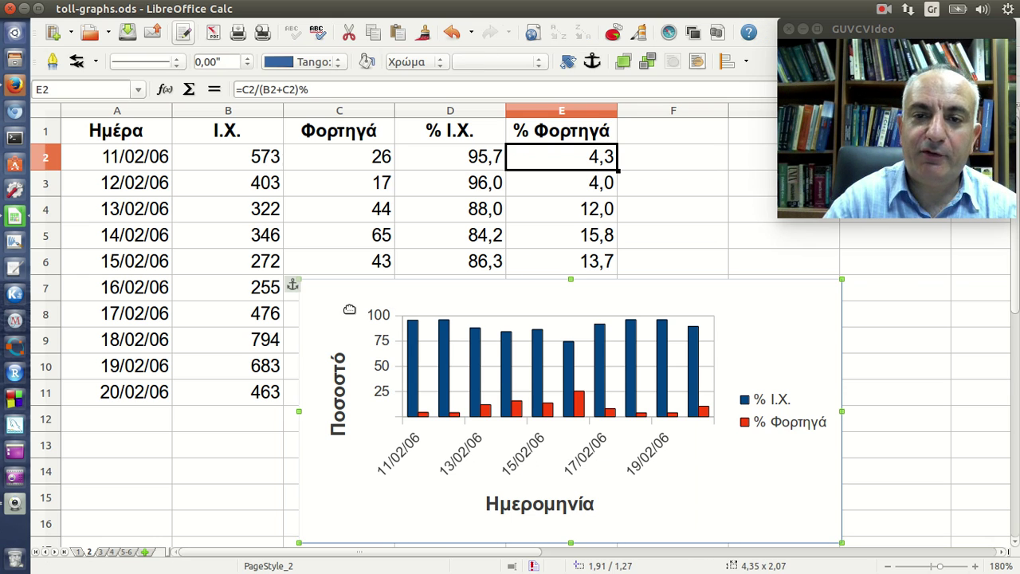
mouse_move(388, 296)
mouse_down()
mouse_move(756, 273)
mouse_move(844, 251)
mouse_move(526, 259)
mouse_up()
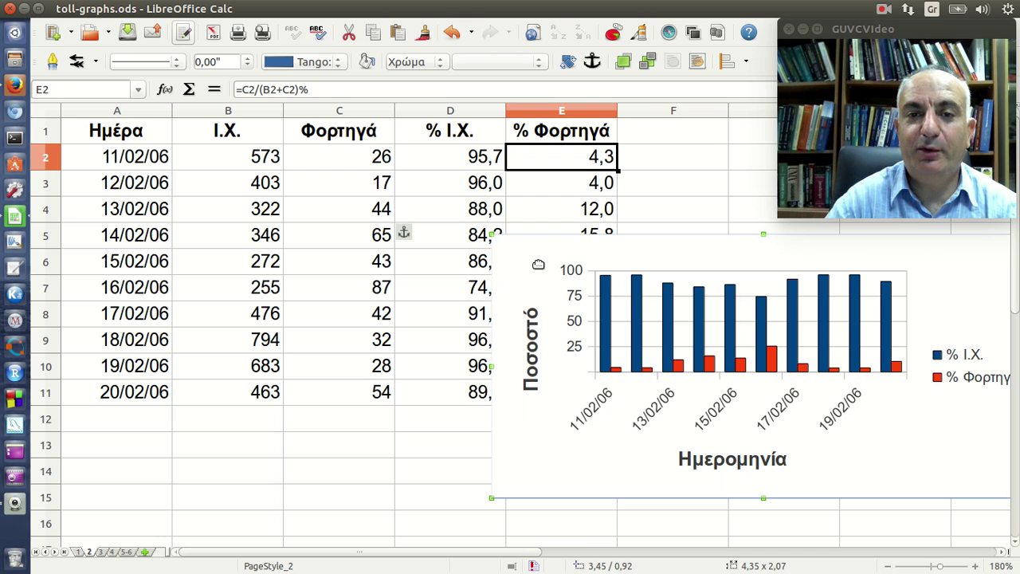
drag(540, 265, 775, 252)
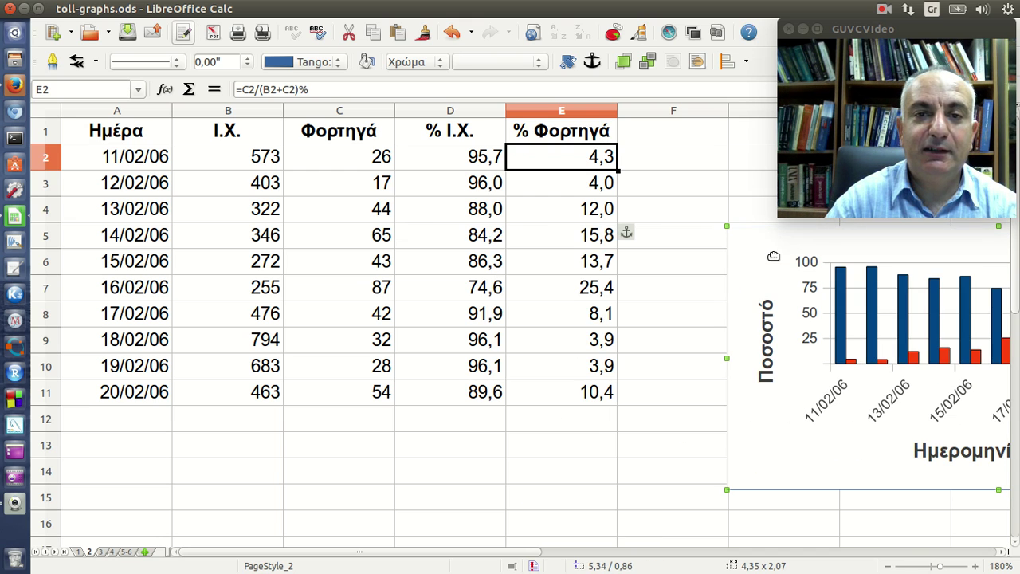
click(136, 134)
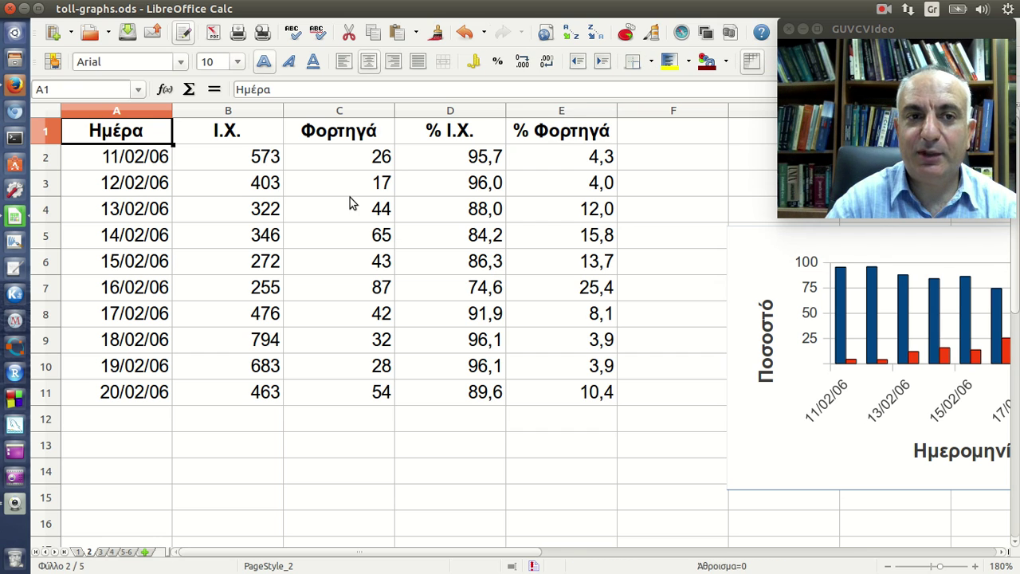
- Insert a new chart from the table as a percent-stacked column chart
click(625, 32)
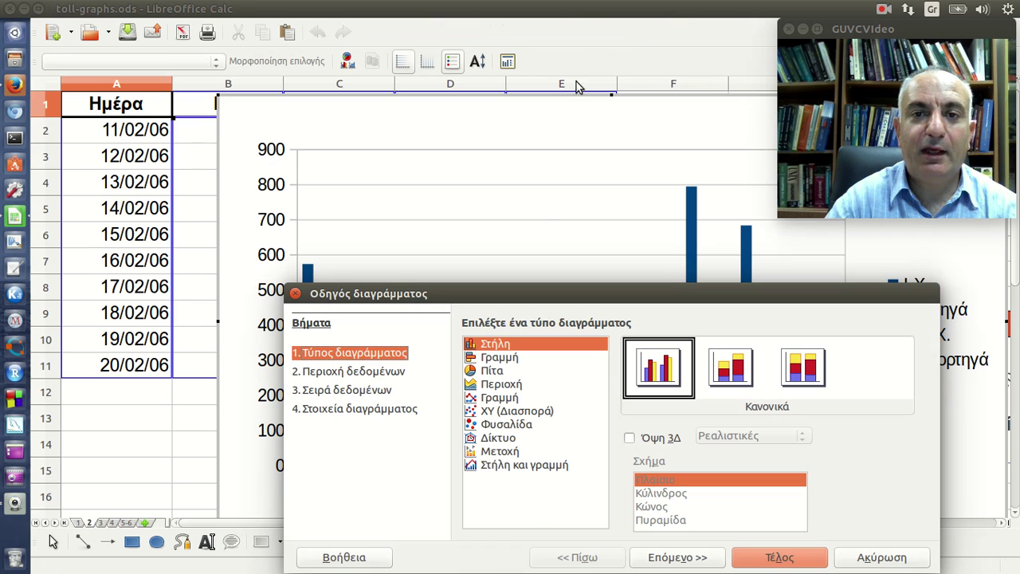
drag(542, 295, 472, 138)
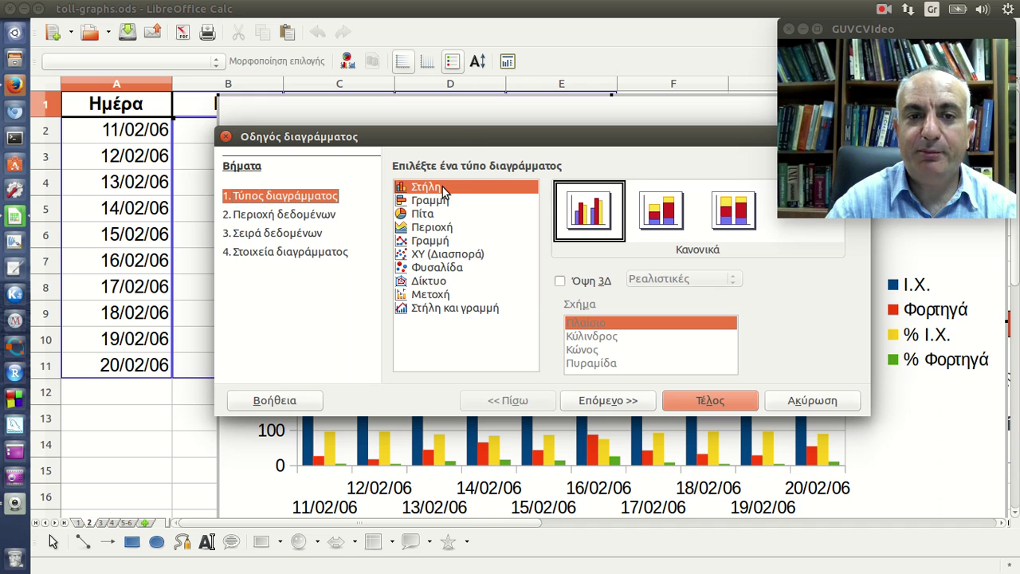
click(725, 224)
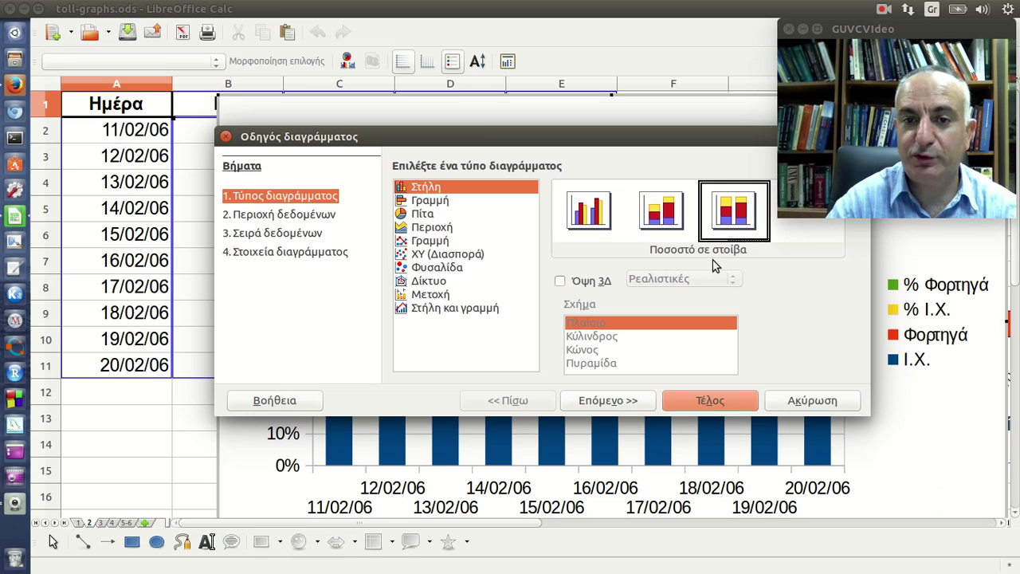
- Remove the % Ι.Χ. and % Φορτηγά series, leaving only Ι.Χ. and Φορτηγά
click(648, 407)
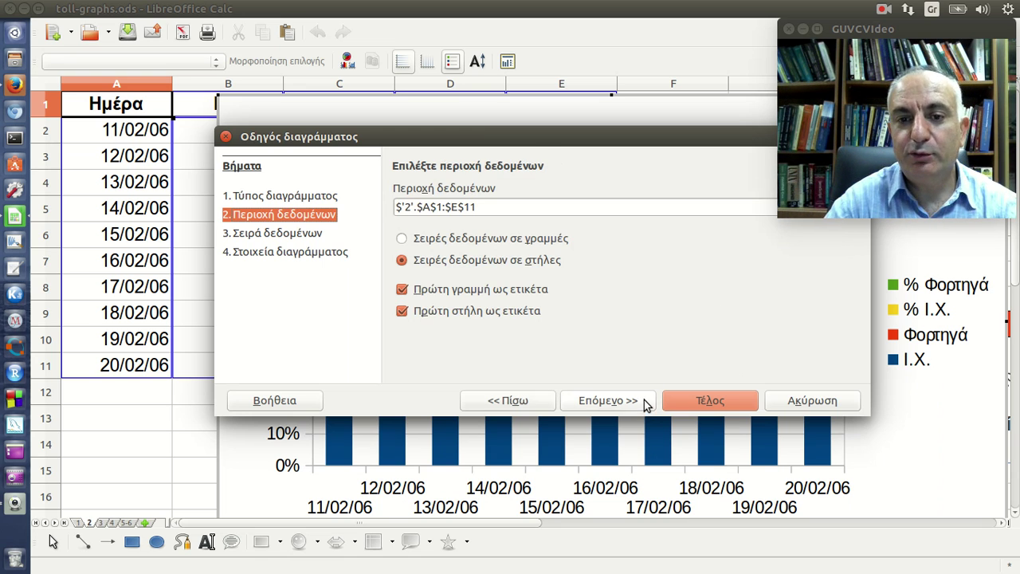
click(645, 405)
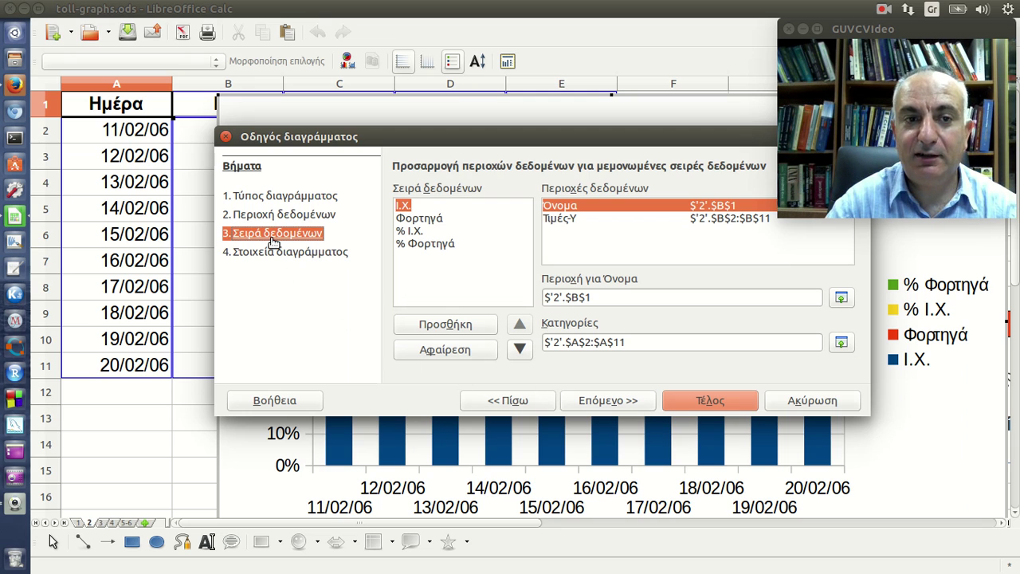
click(413, 232)
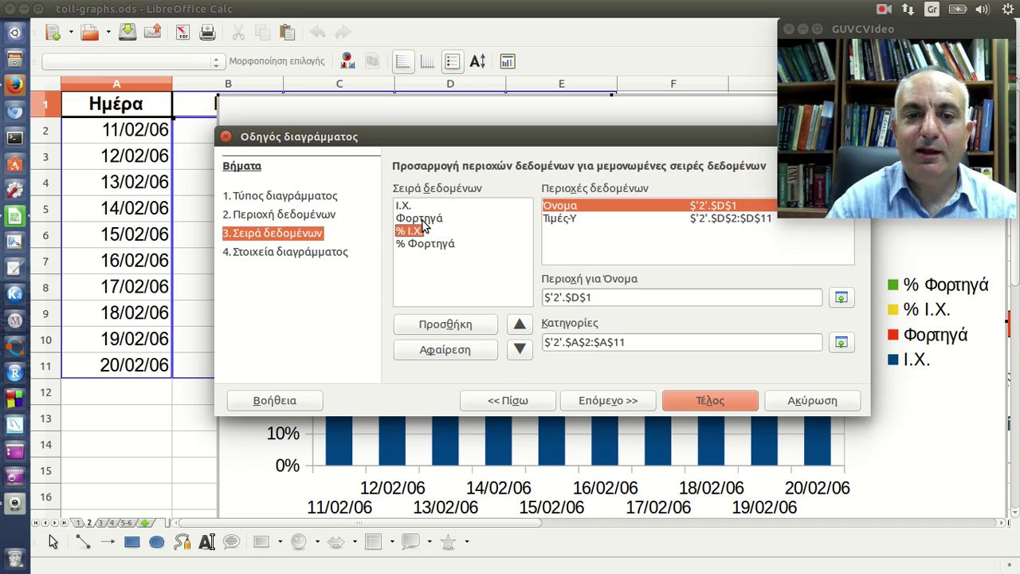
click(460, 361)
click(469, 354)
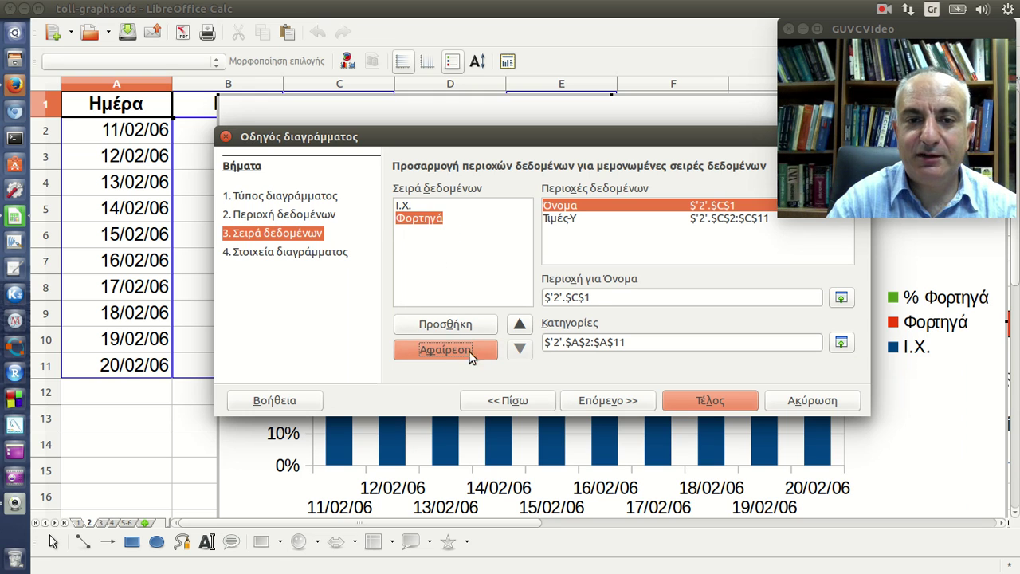
click(616, 403)
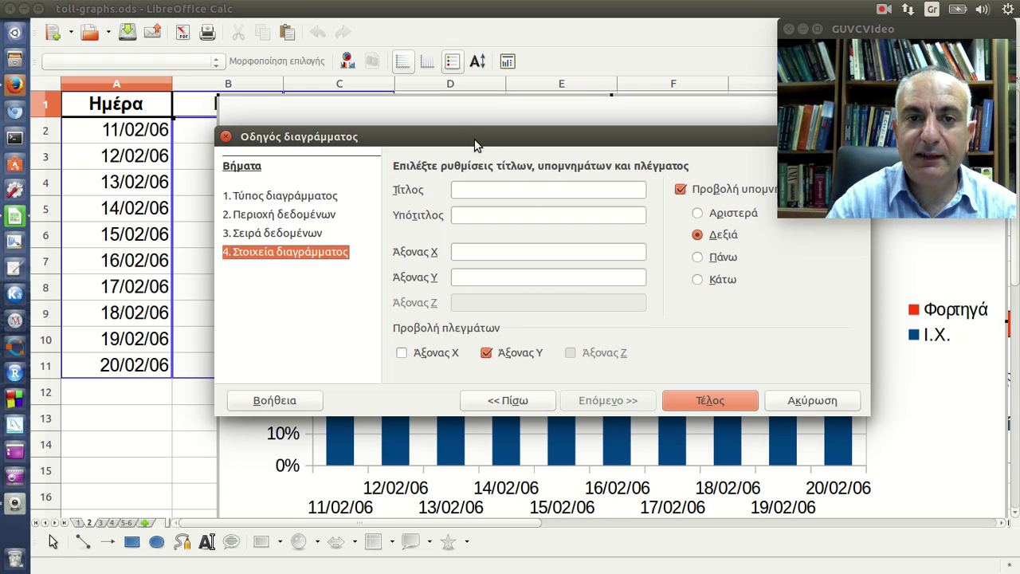
- Title the X axis Ημερομηνία and the Y axis Ποσοστό, put the legend on top, and finish
drag(475, 144, 655, 306)
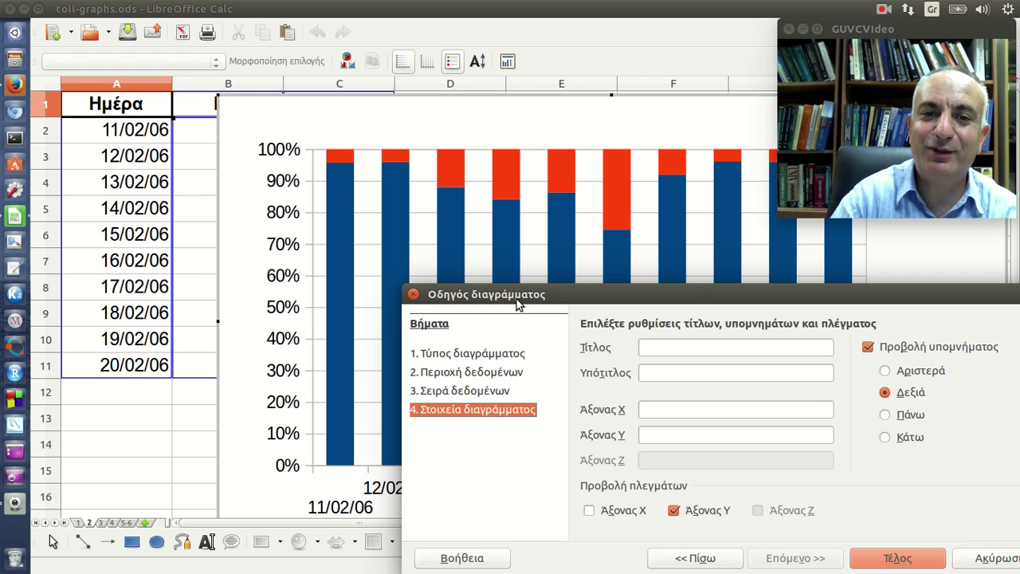
drag(517, 303, 396, 264)
click(544, 375)
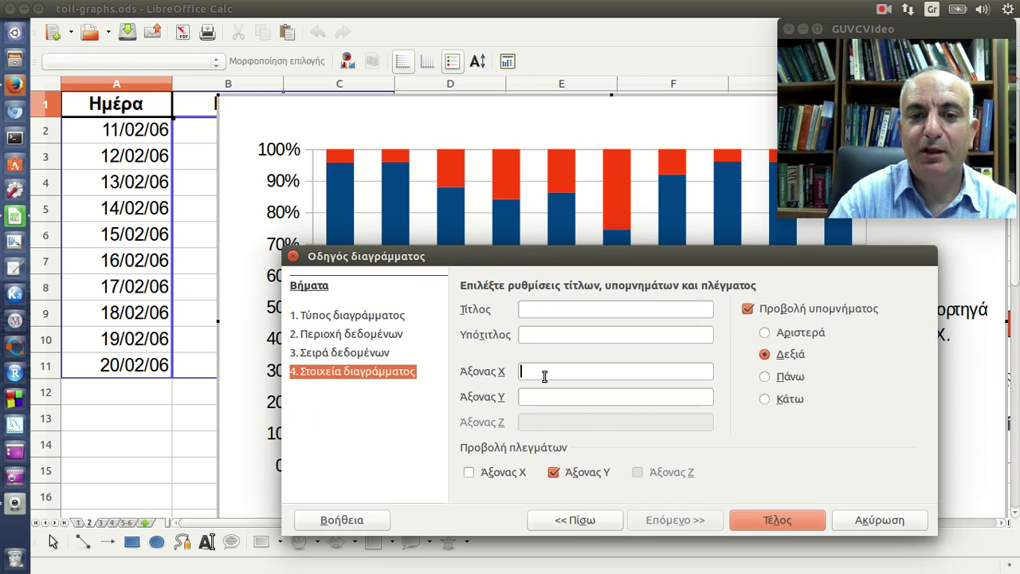
text(Ημε)
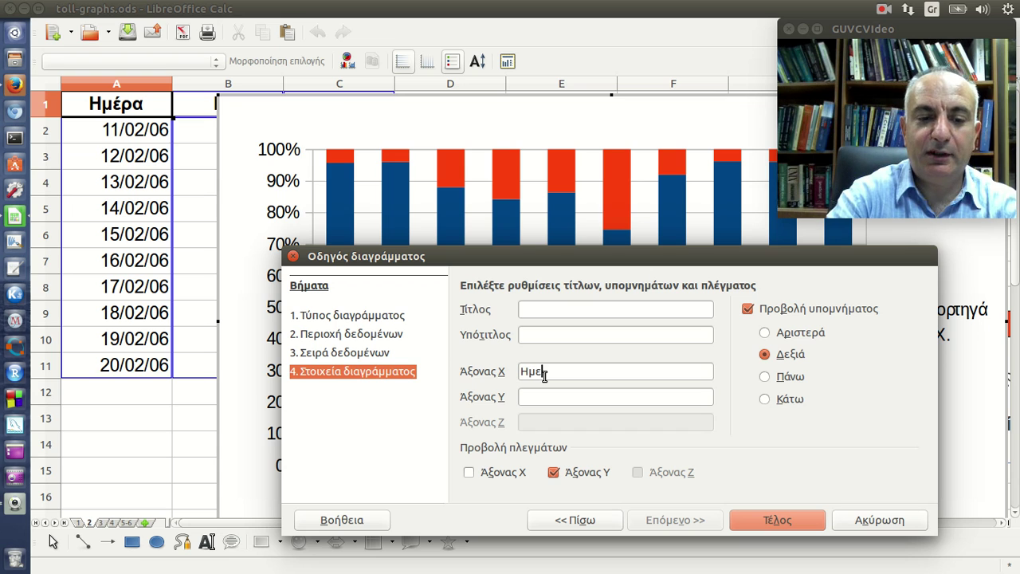
text(ρομ)
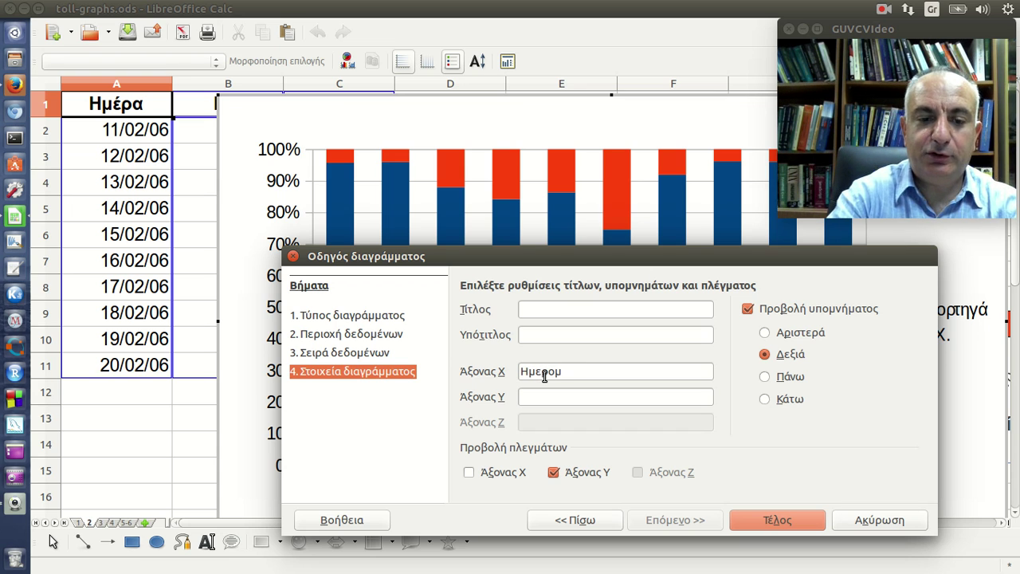
text(η)
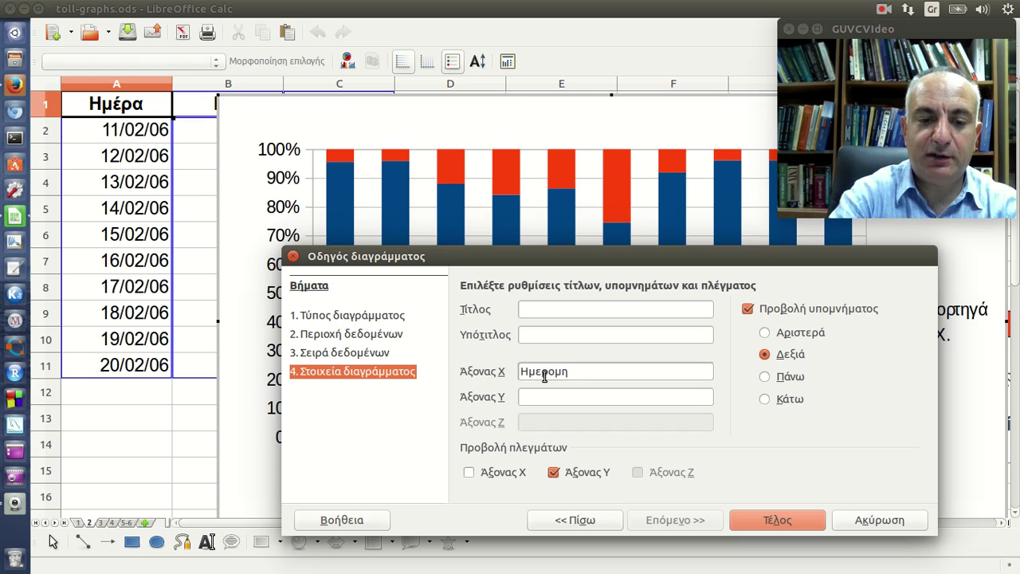
text(νία)
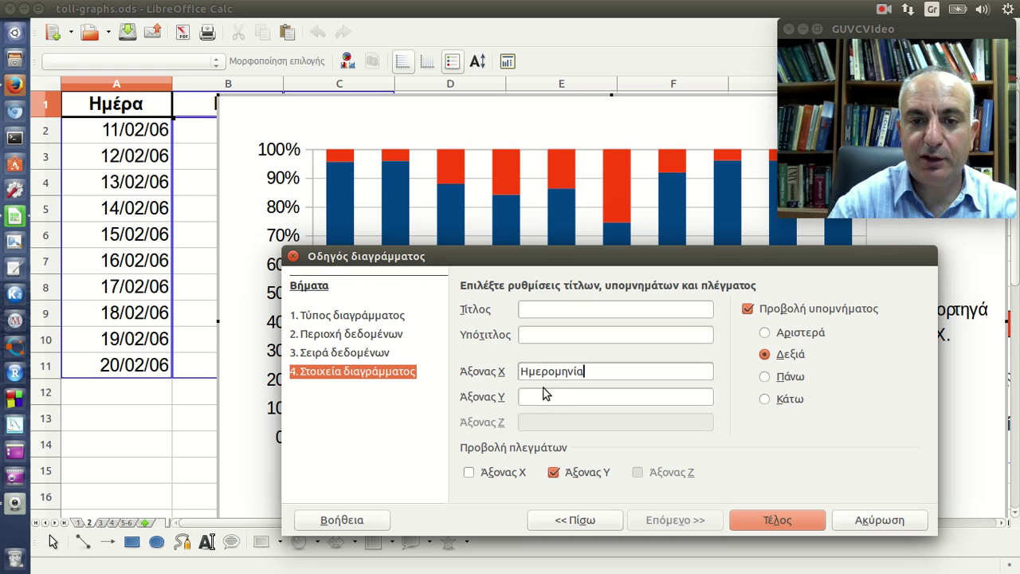
click(545, 396)
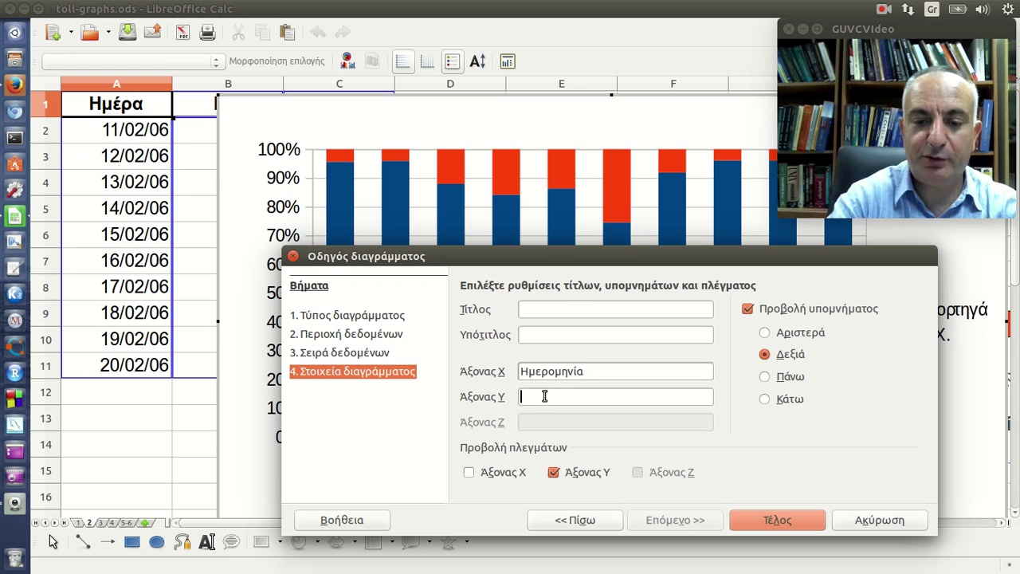
text(Ποσοστ)
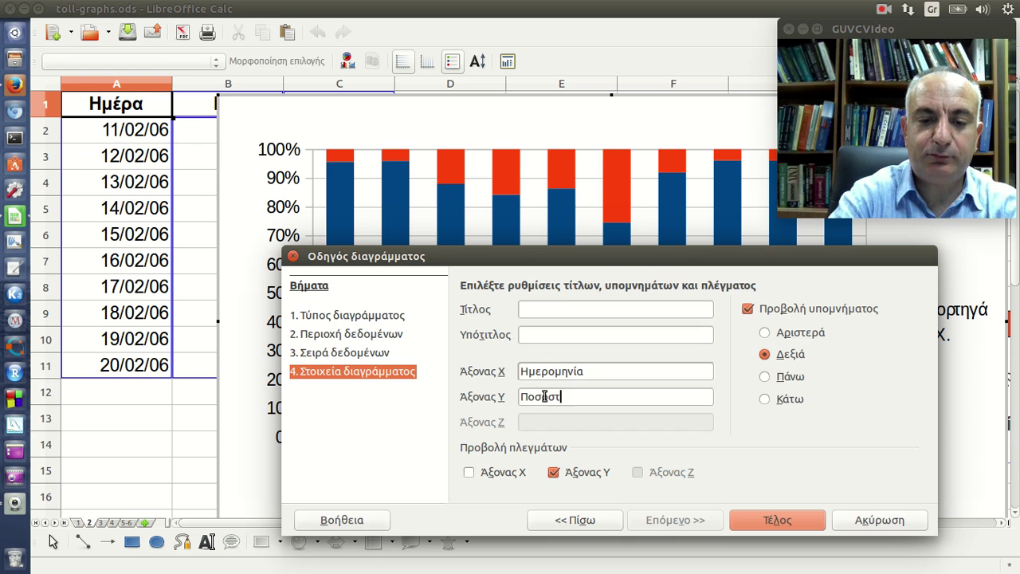
text(ό)
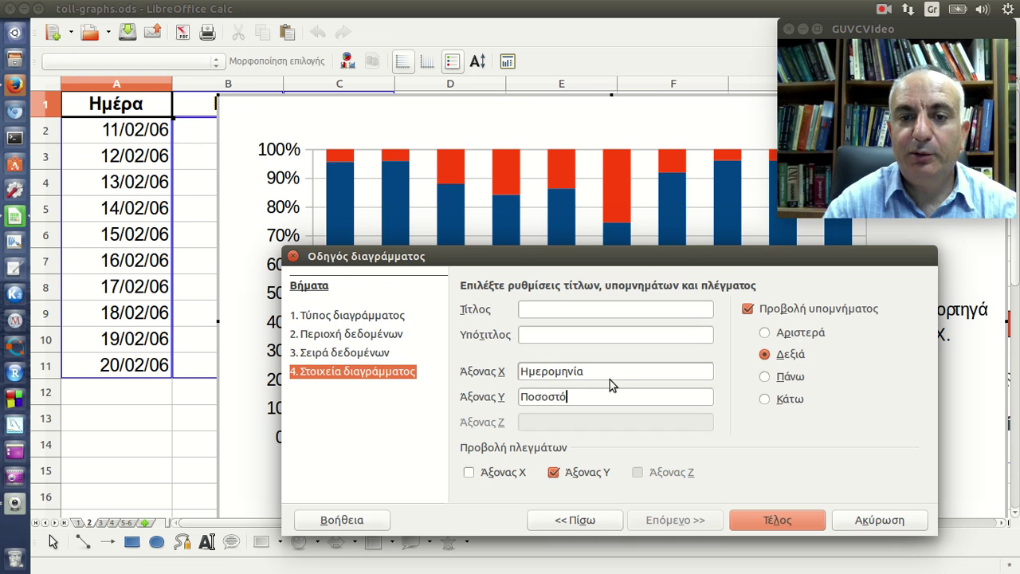
click(766, 380)
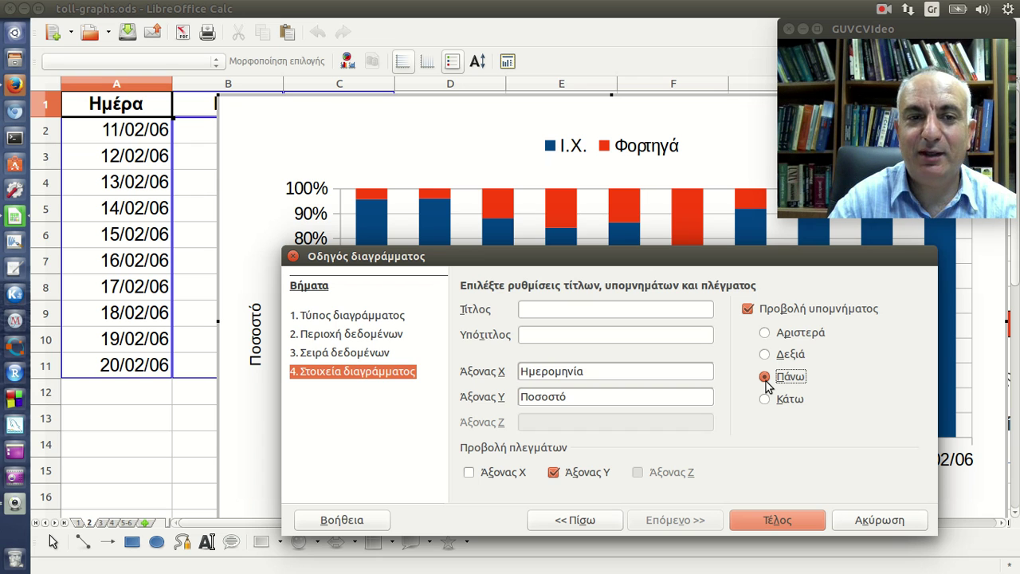
click(775, 521)
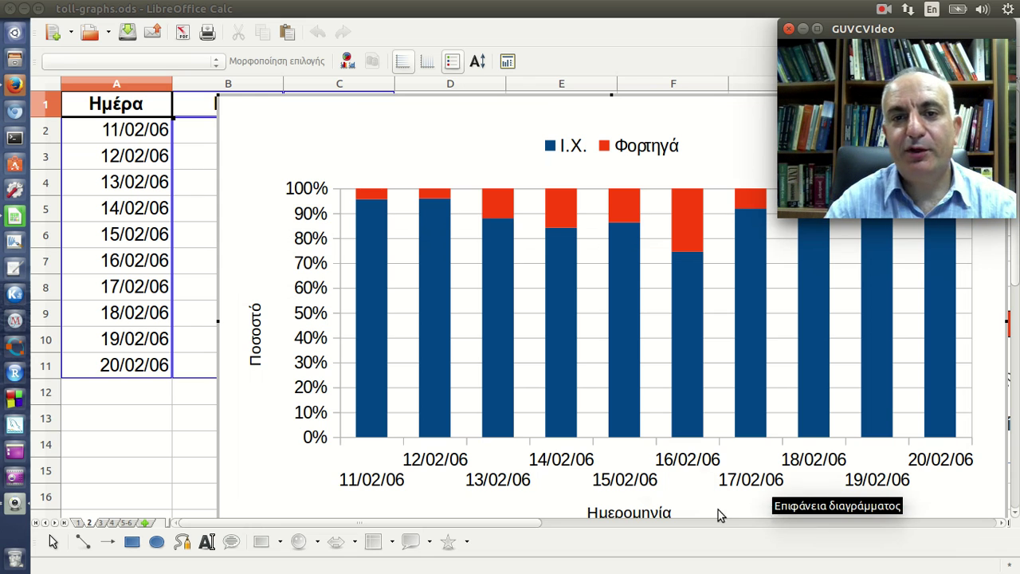
- Exit chart editing and reposition the new stacked chart over the table rows
key(Escape)
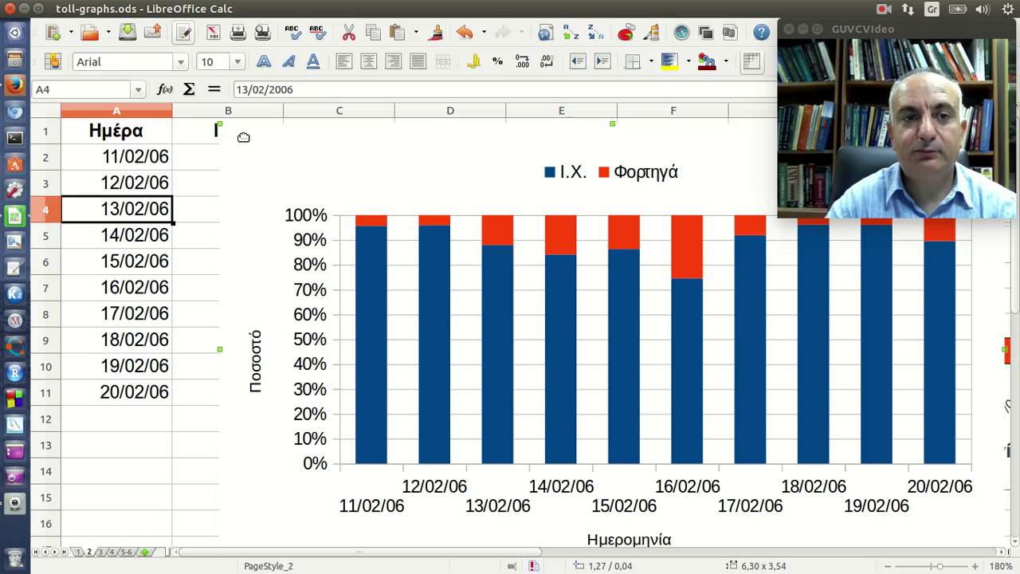
drag(223, 128, 314, 218)
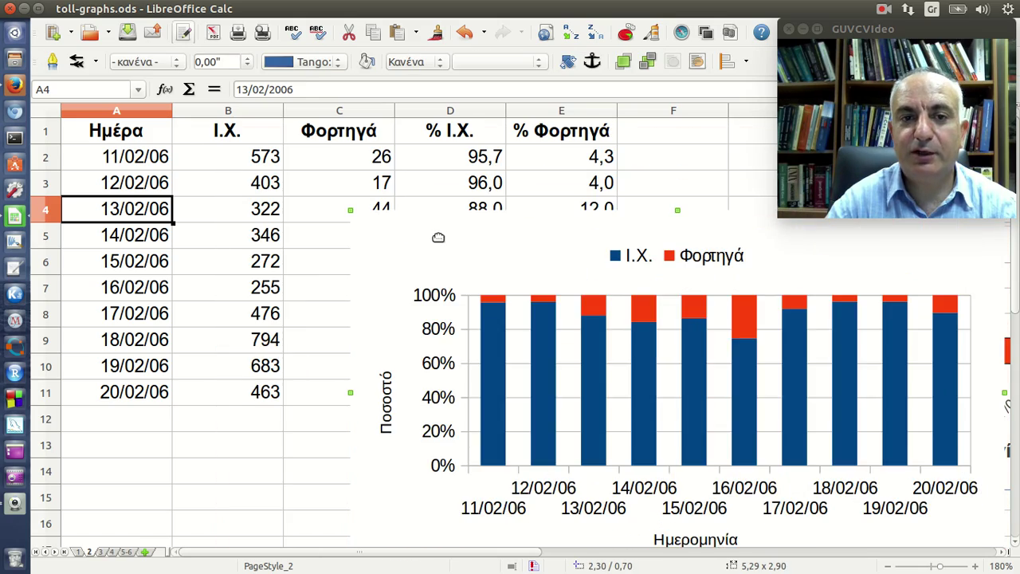
mouse_move(454, 242)
mouse_down()
mouse_move(398, 243)
mouse_move(206, 203)
mouse_up()
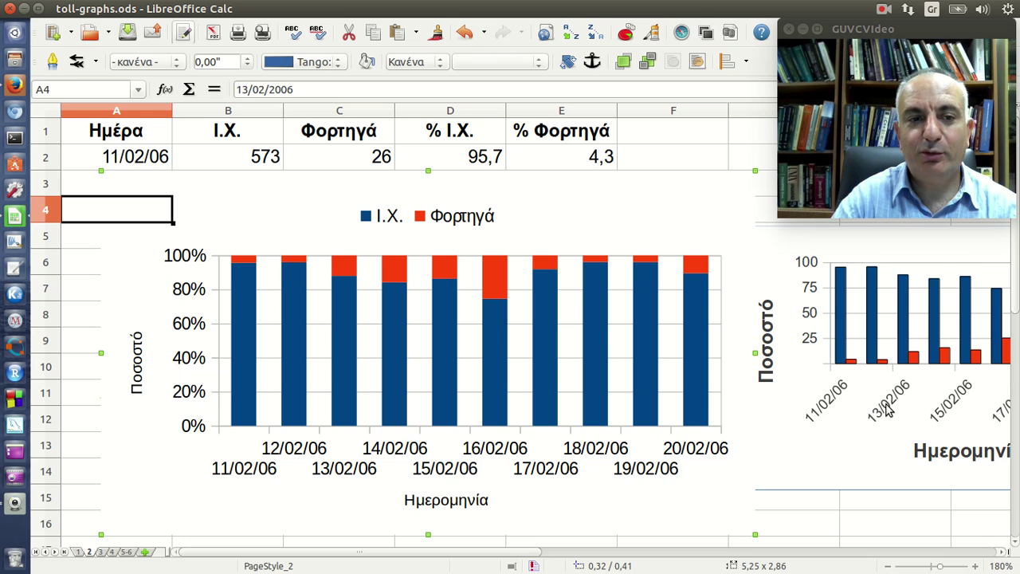
- Set the chart's date-axis label orientation to 45 degrees
double_click(626, 461)
right_click(631, 448)
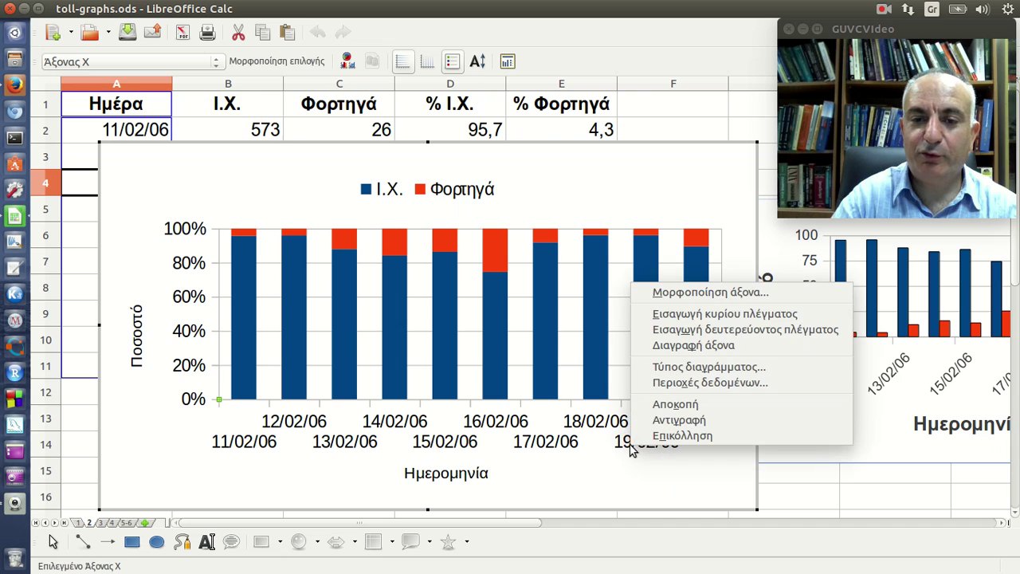
click(709, 293)
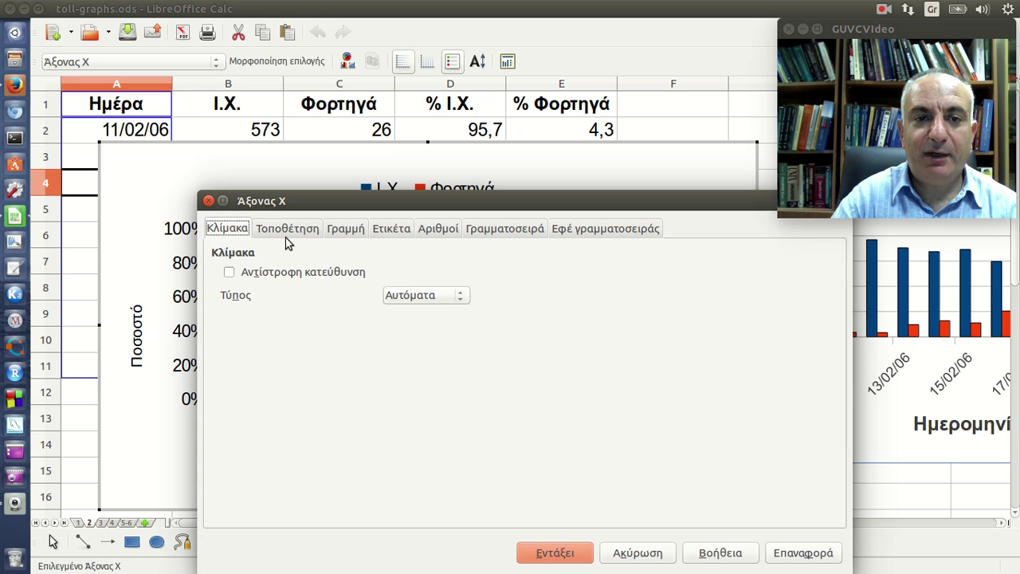
click(393, 232)
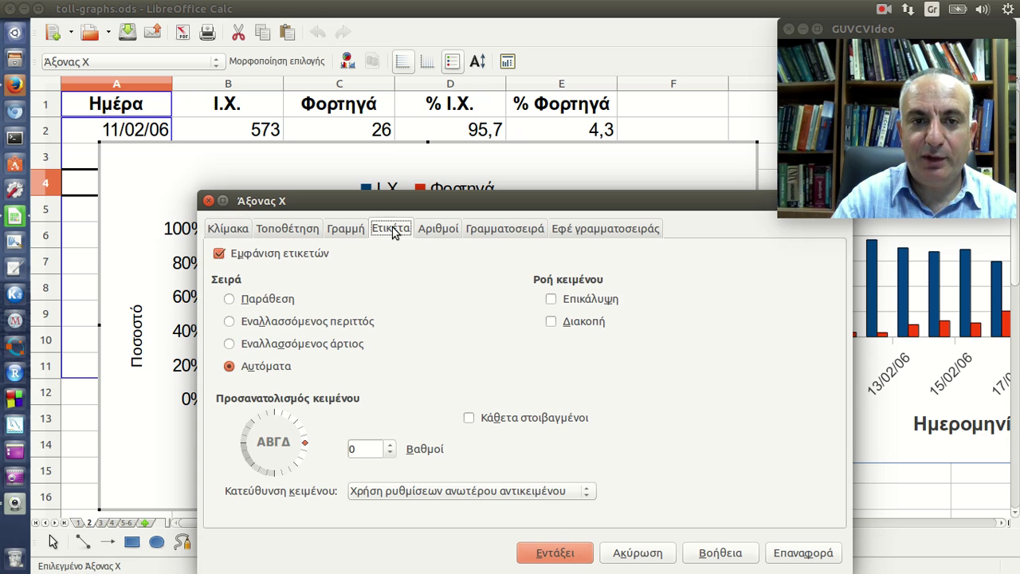
click(295, 421)
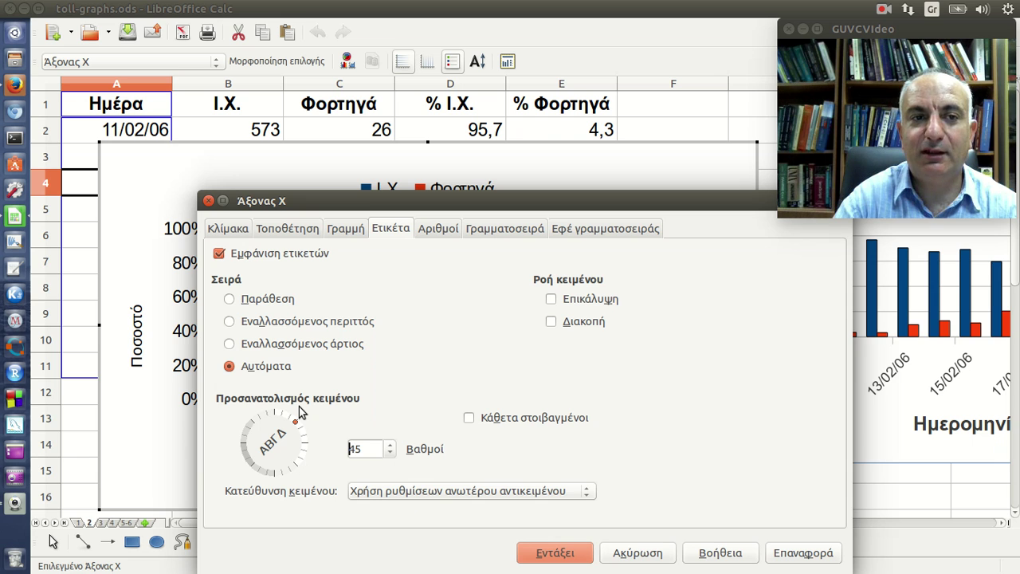
click(564, 554)
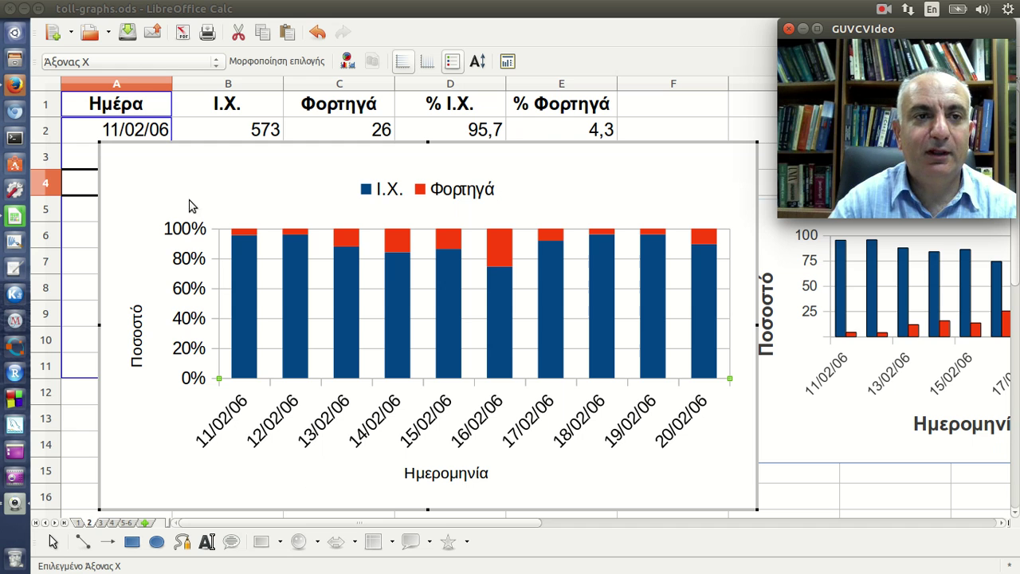
- Leave chart editing and save the toll-graphs.ods workbook
click(128, 32)
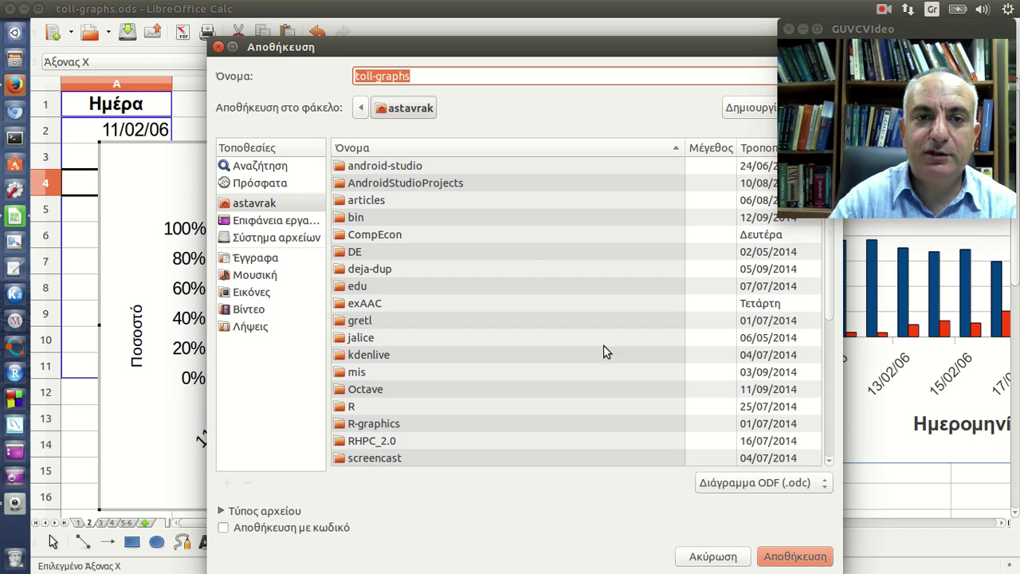
click(715, 556)
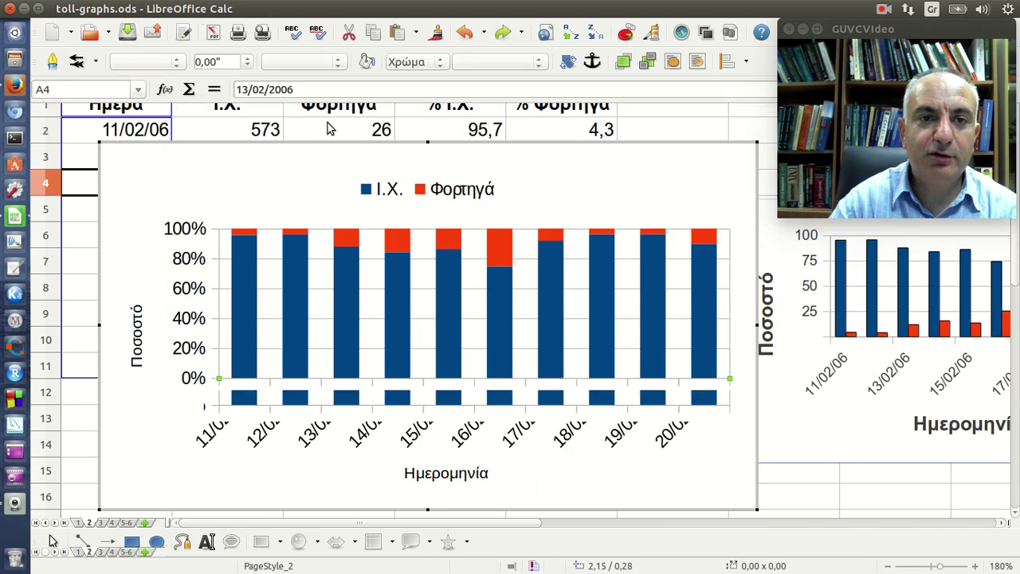
click(330, 129)
click(155, 130)
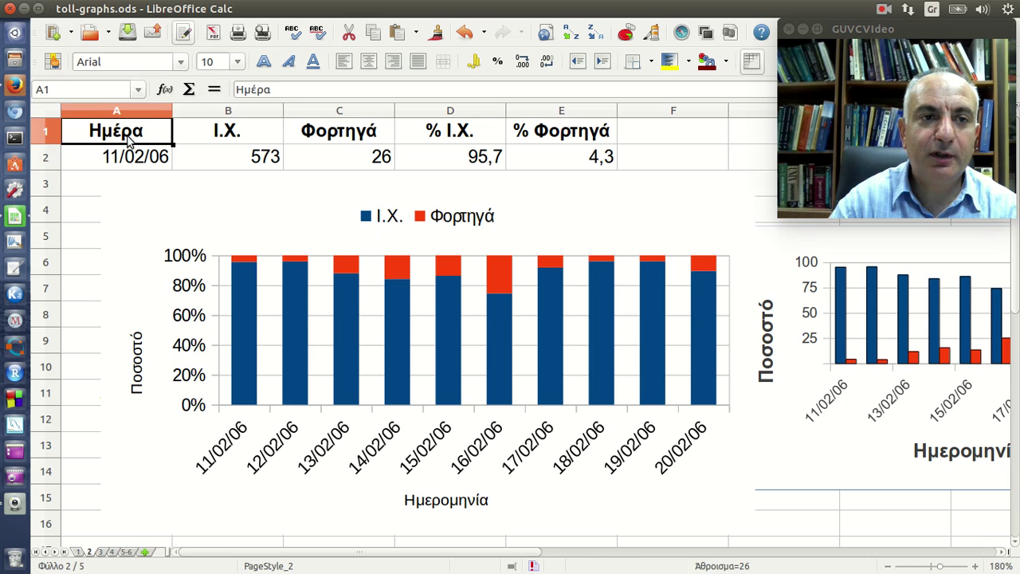
click(129, 34)
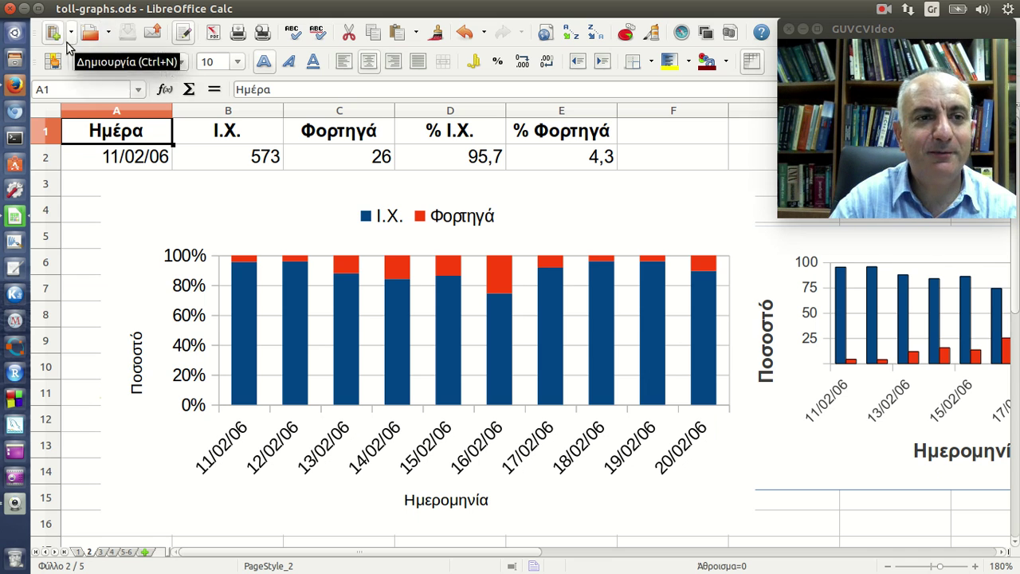
click(15, 84)
- Scroll through the course page's exercise list, then return to LibreOffice Calc
scroll(375, 228, down, 1)
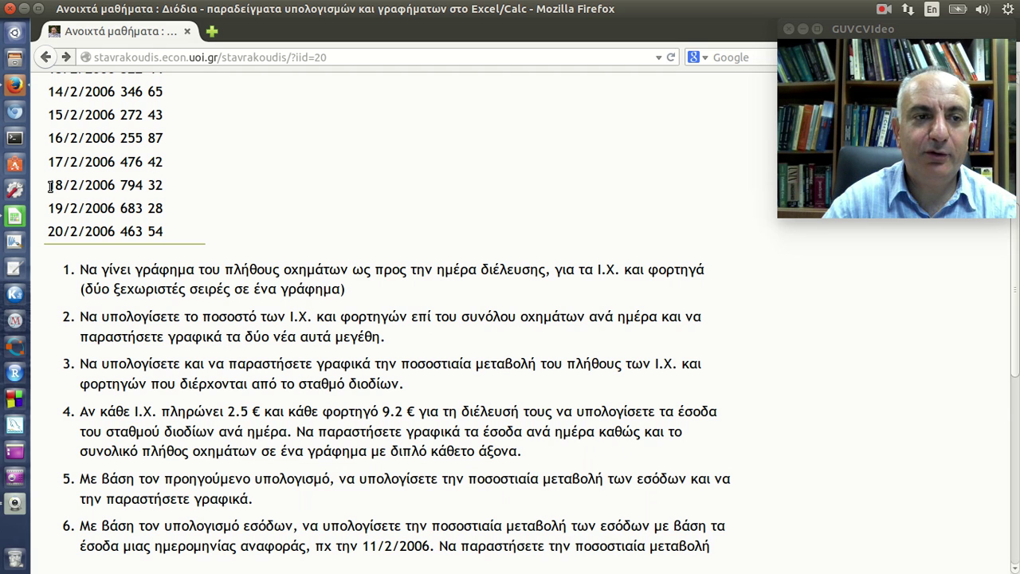
click(14, 216)
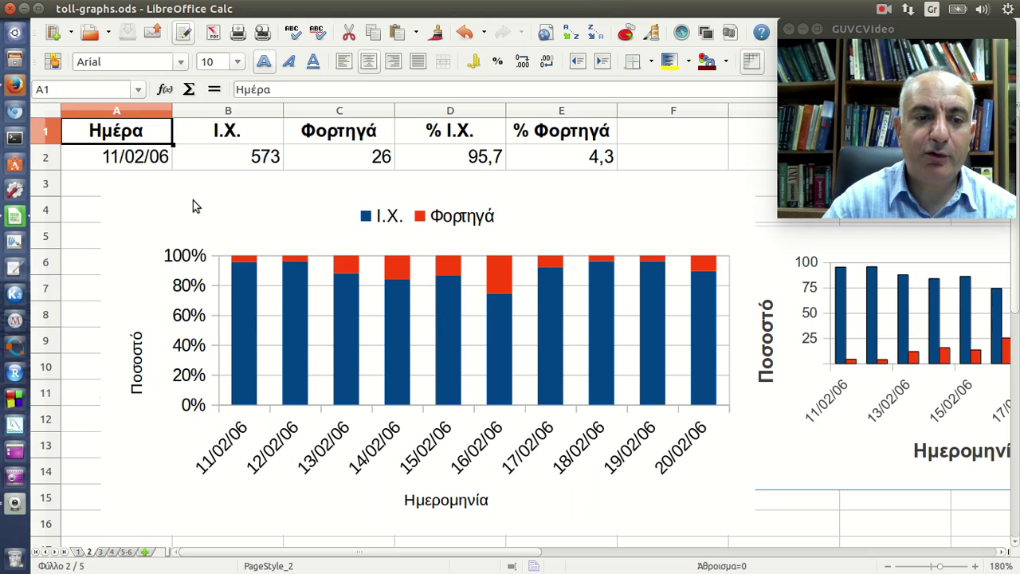
- On sheet 3, re-enter and confirm D3's percentage-change formula =(B3-B2)/B2%
click(101, 551)
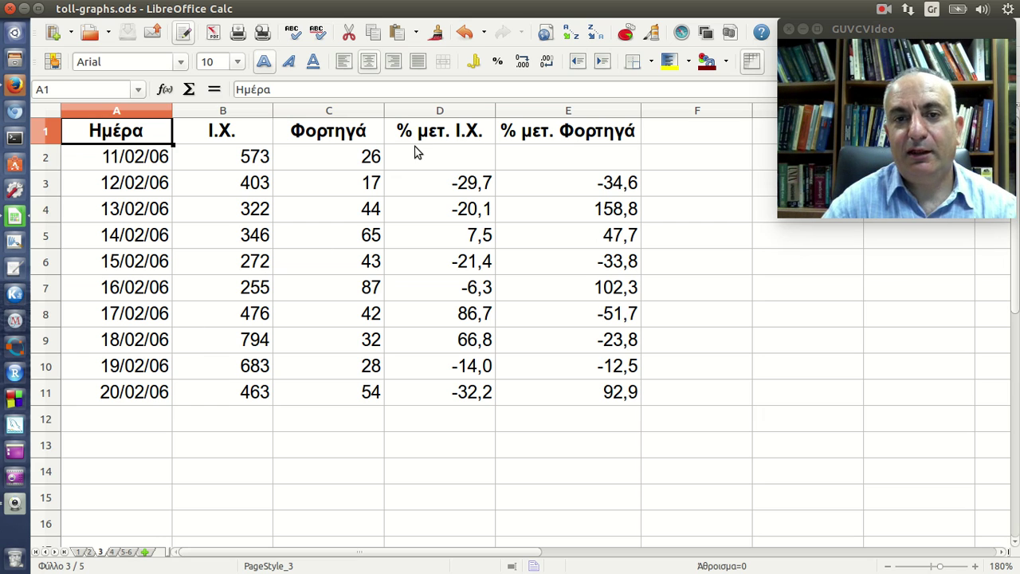
click(435, 192)
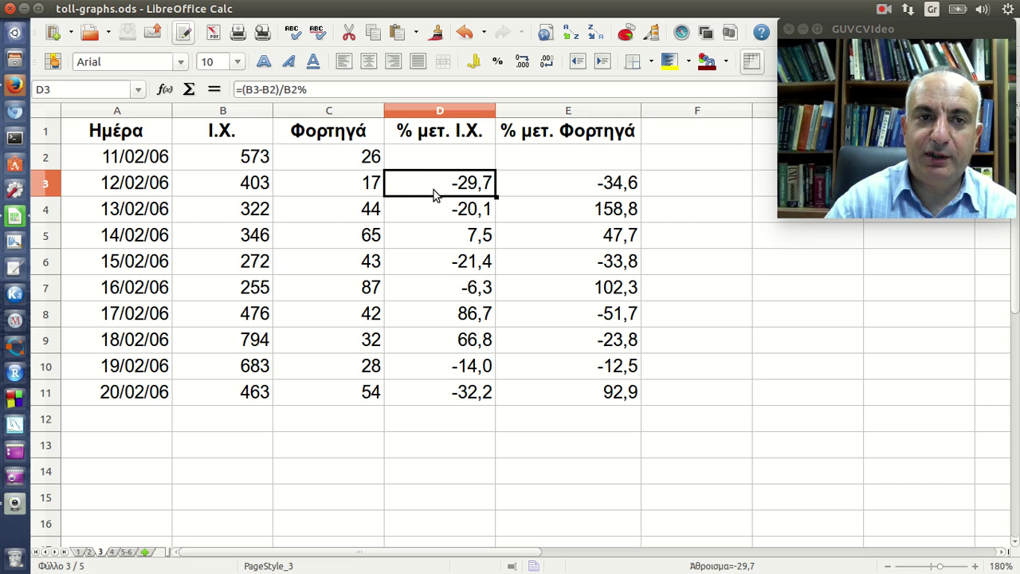
click(310, 87)
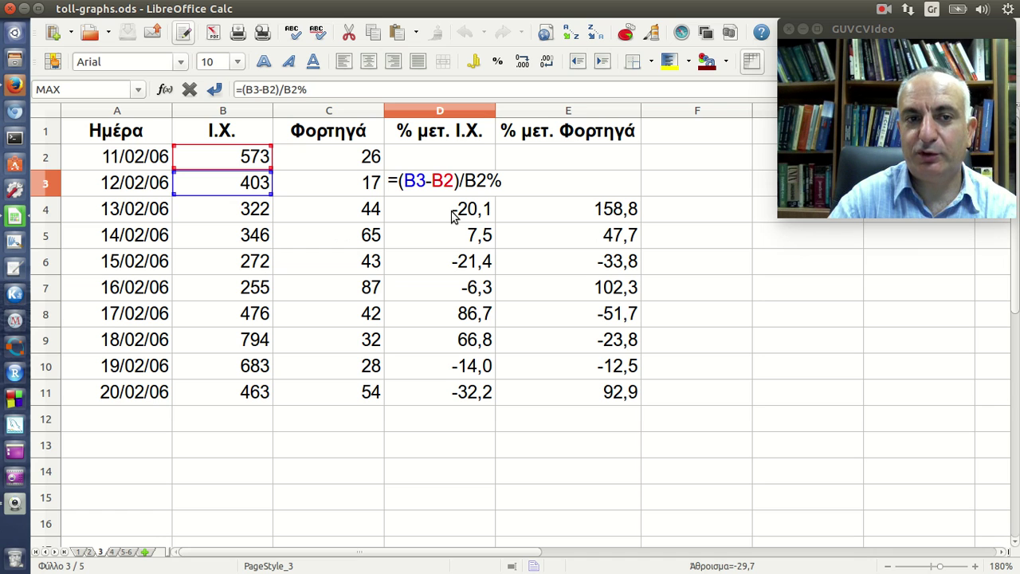
key(Return)
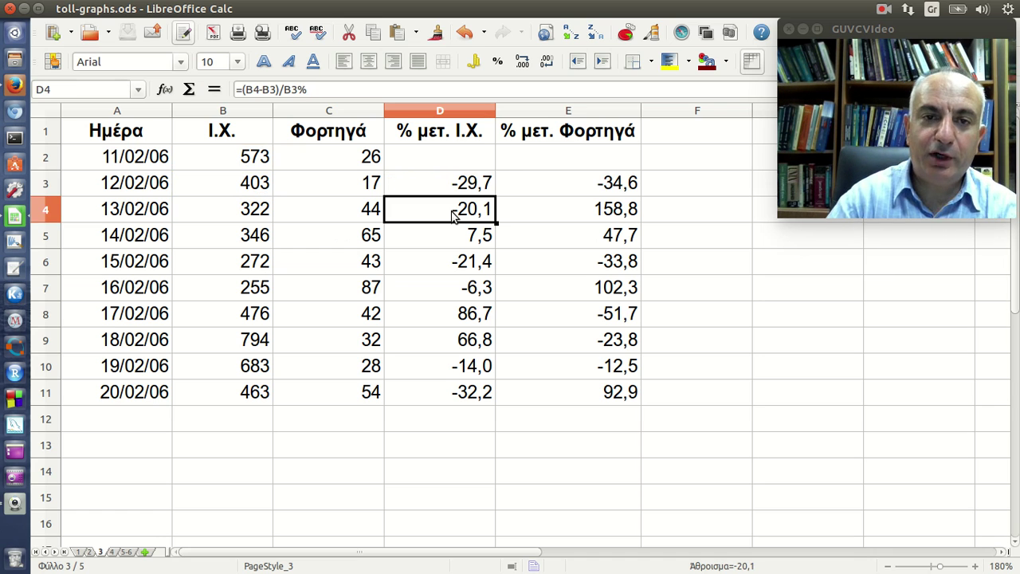
click(457, 190)
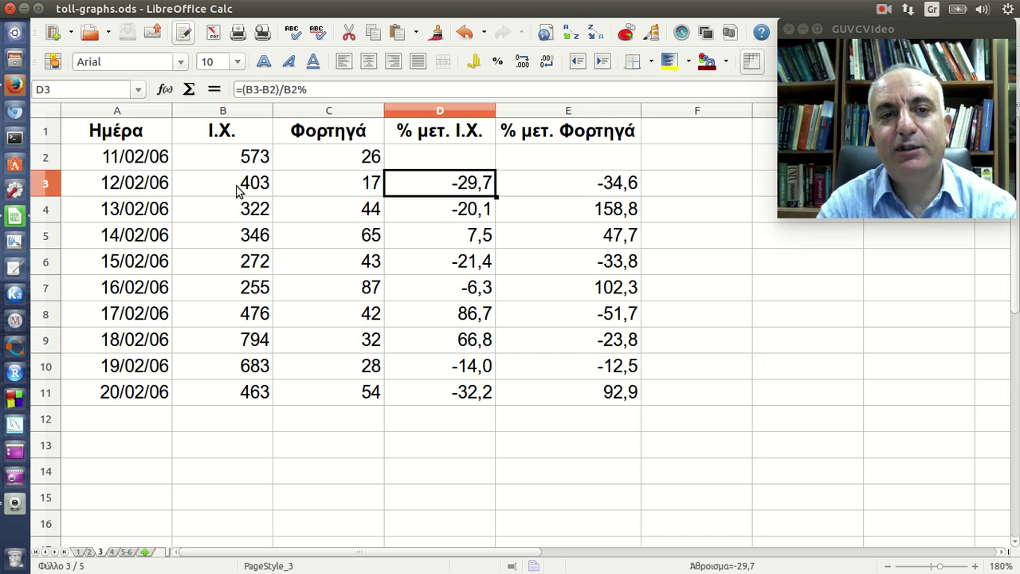
- Confirm E3's formula, then fill D3 and E3 down to row 11
click(556, 191)
click(325, 89)
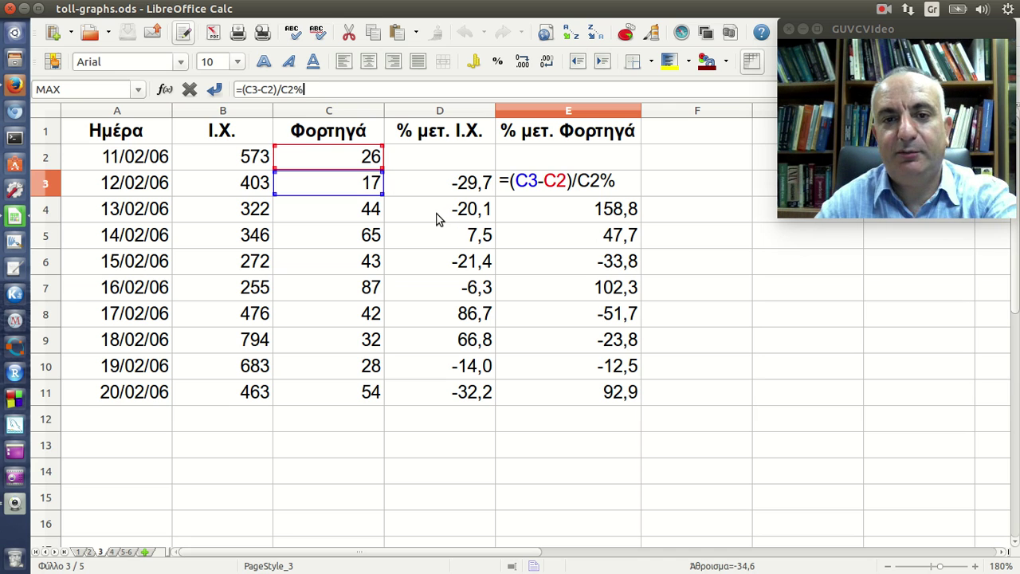
key(Return)
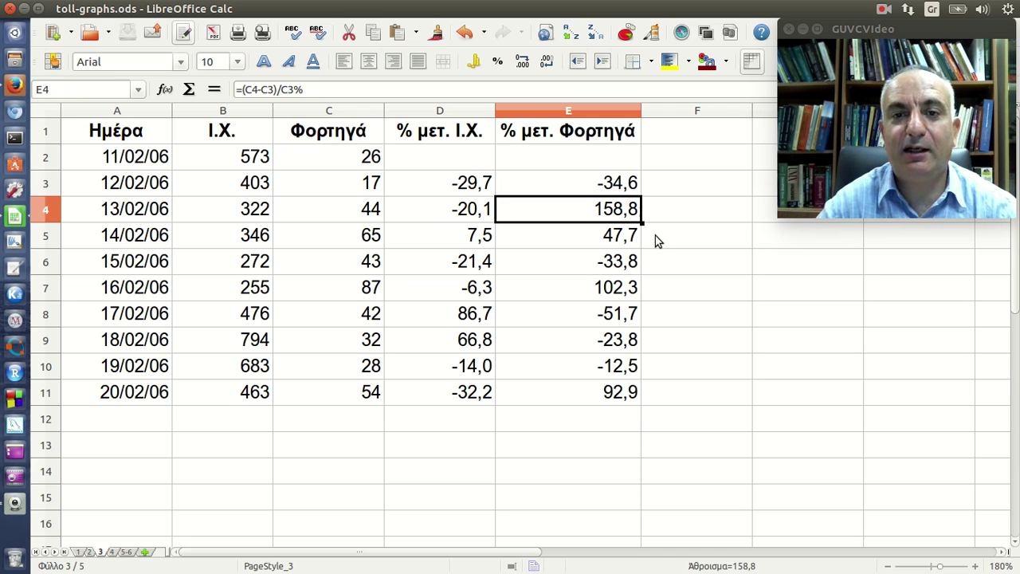
click(472, 194)
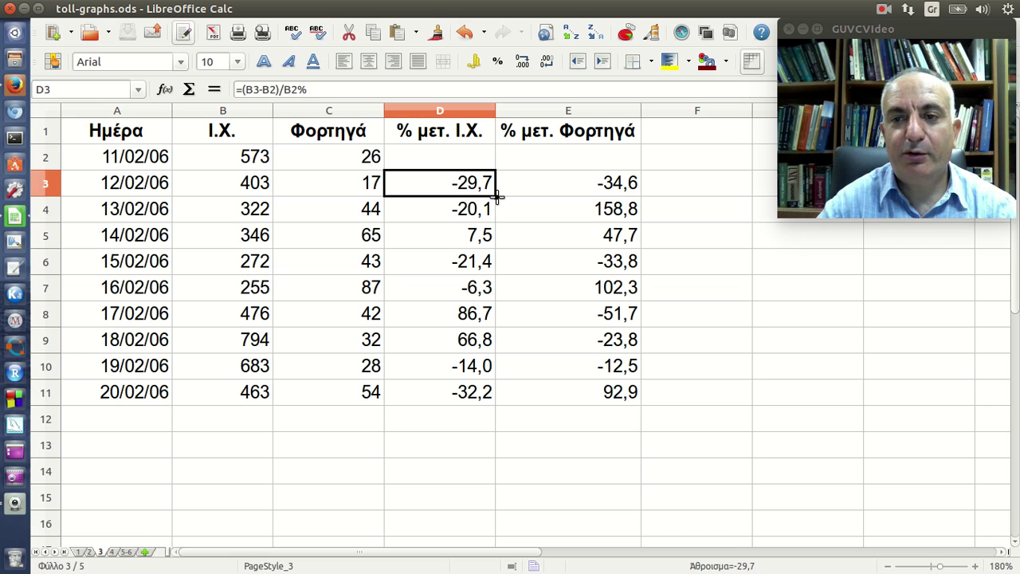
double_click(496, 195)
click(569, 199)
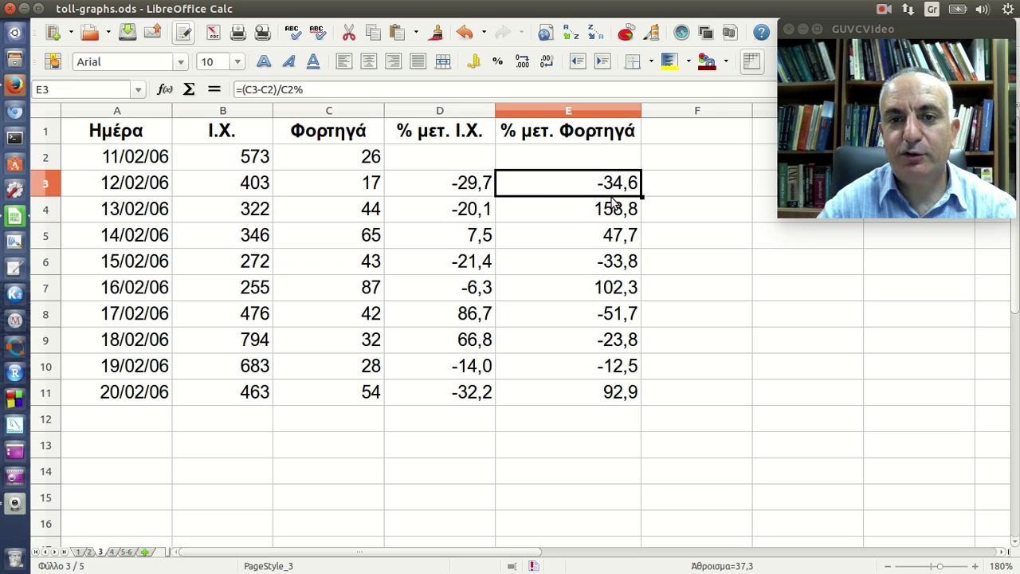
drag(642, 196, 640, 400)
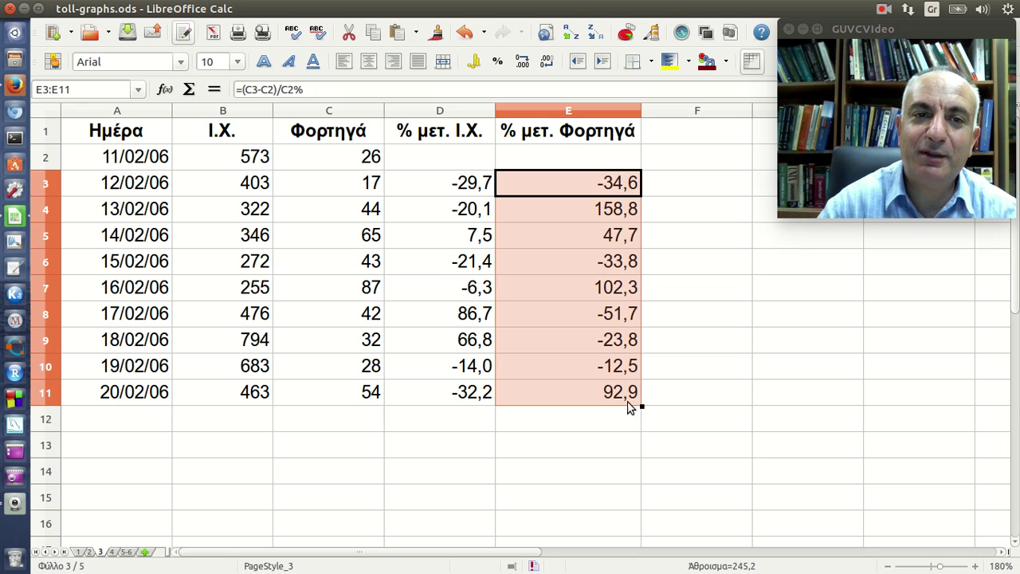
- Spot-check the filled formulas, including E7, and start a new chart from the table
click(611, 421)
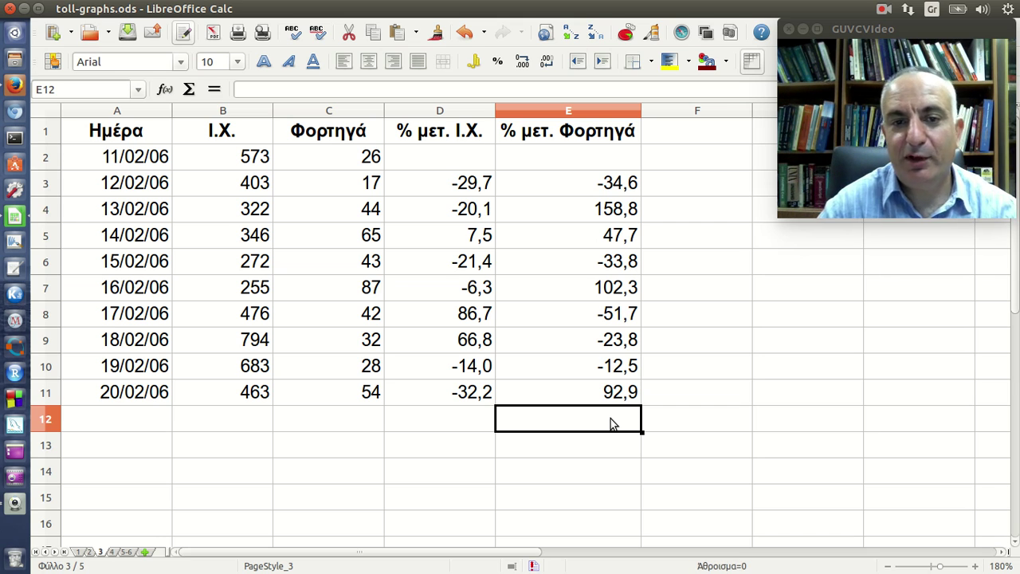
click(467, 185)
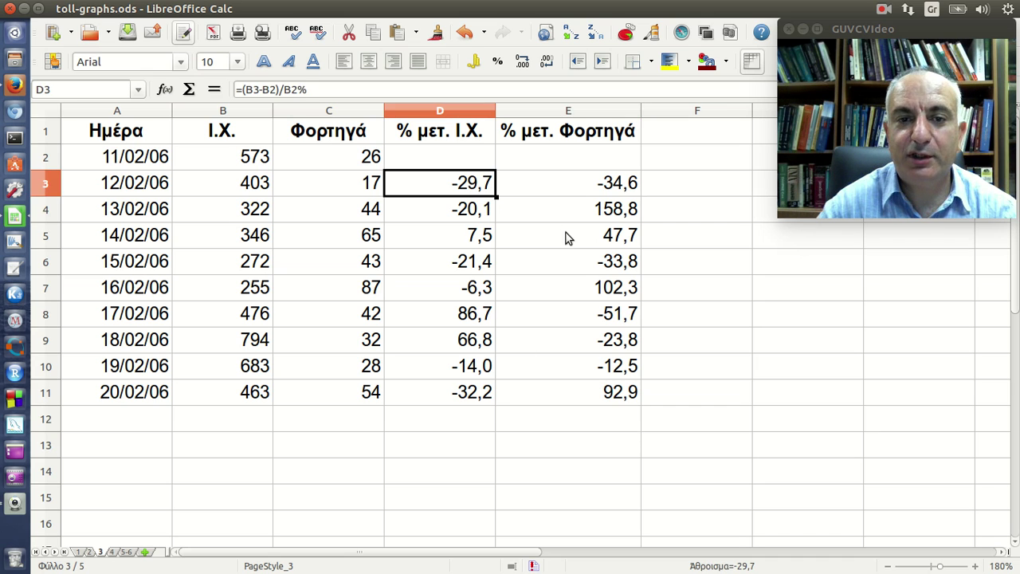
click(488, 343)
click(610, 288)
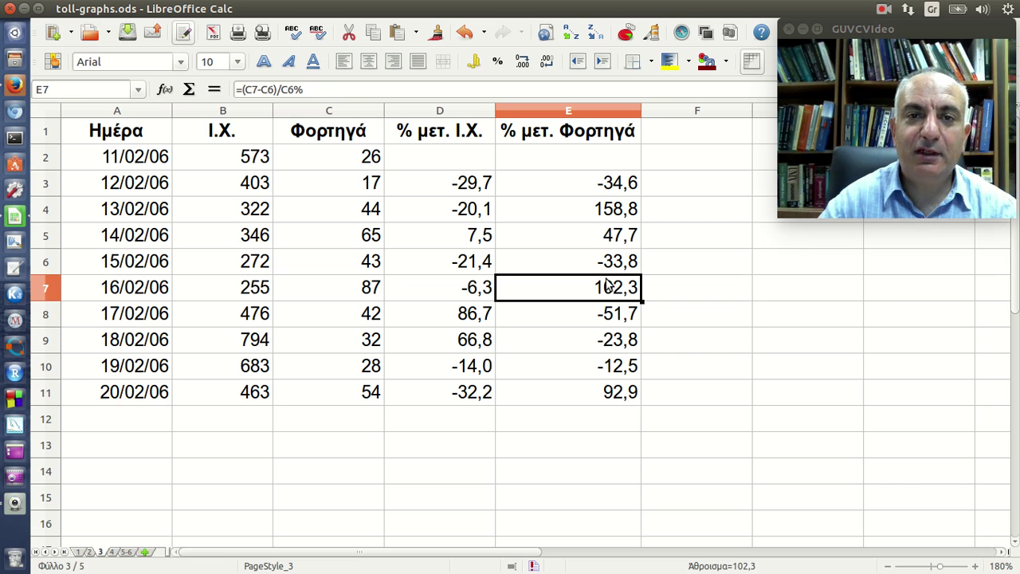
click(625, 33)
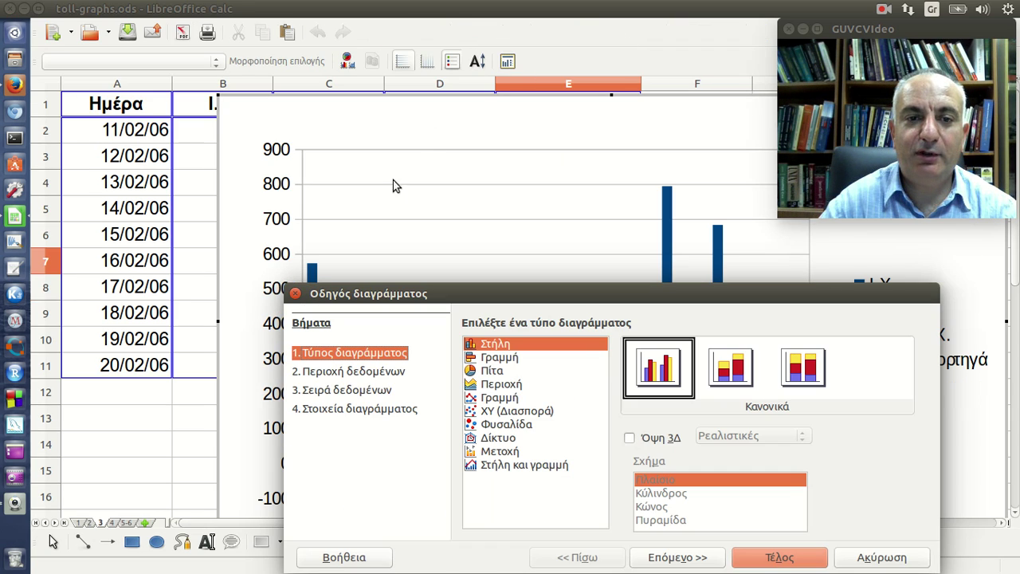
- Make the chart a lines-only line chart and remove the Ι.Χ. and Φορτηγά series
drag(402, 297, 393, 164)
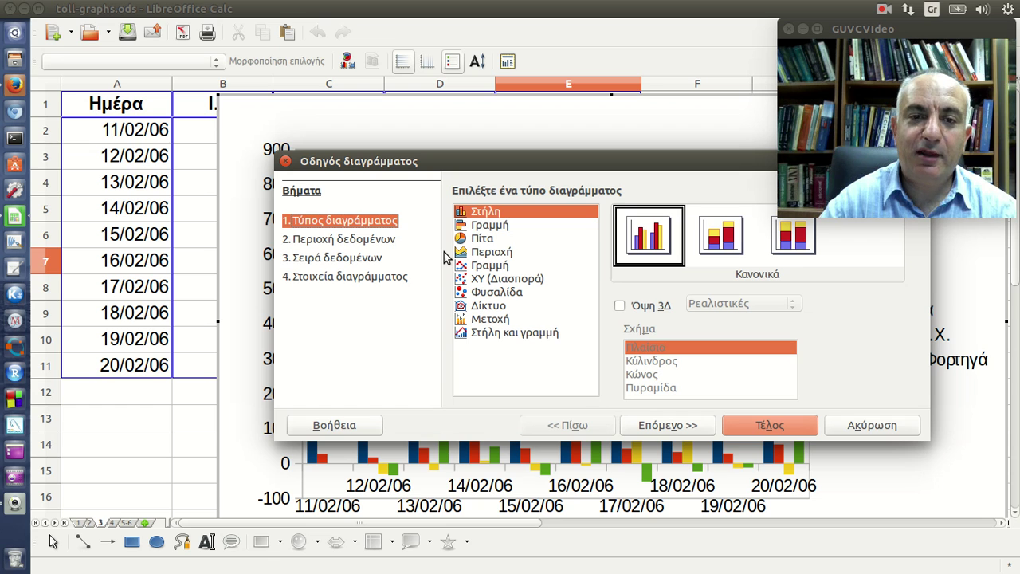
click(497, 269)
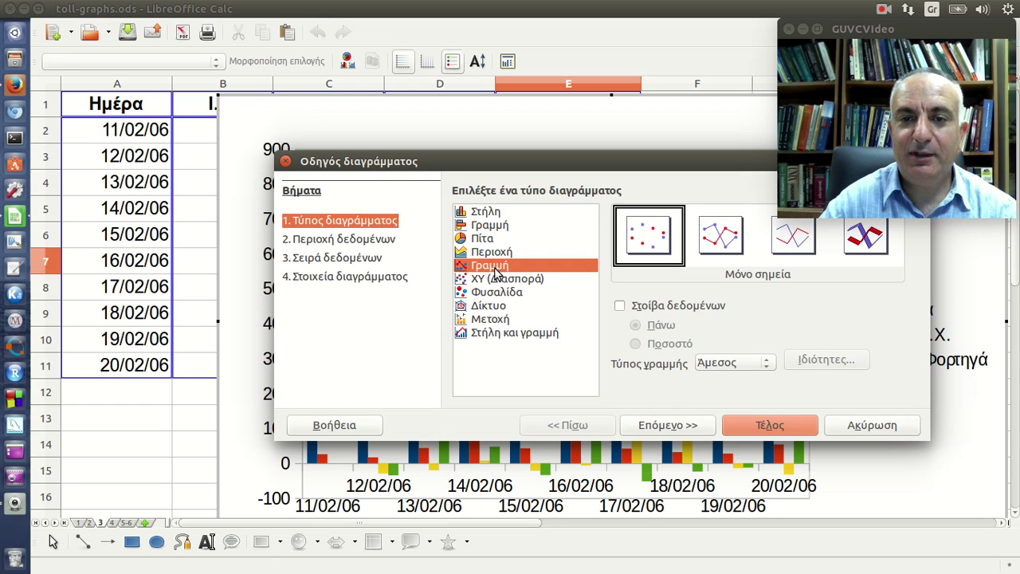
click(805, 252)
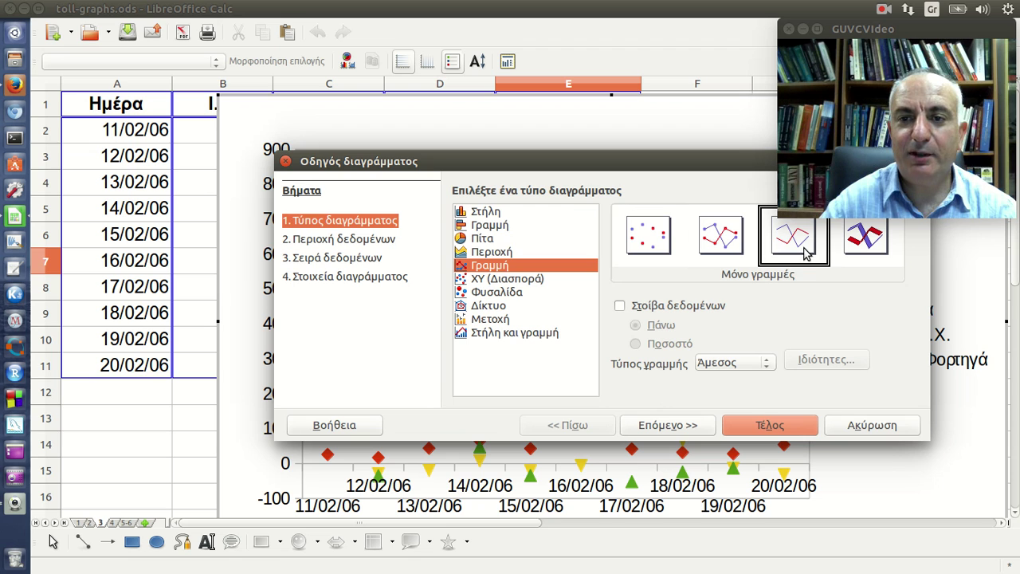
click(729, 249)
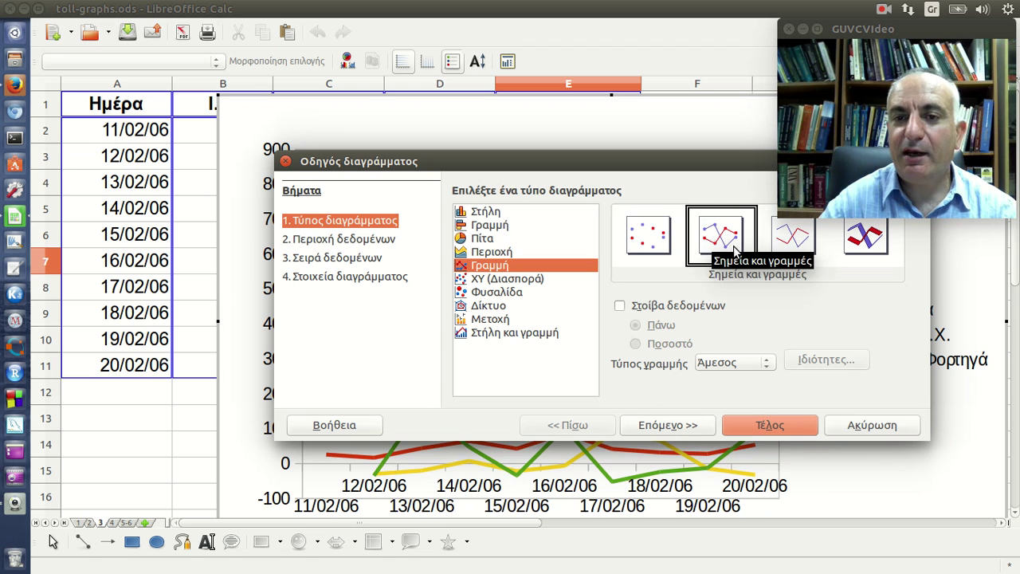
click(784, 252)
click(681, 425)
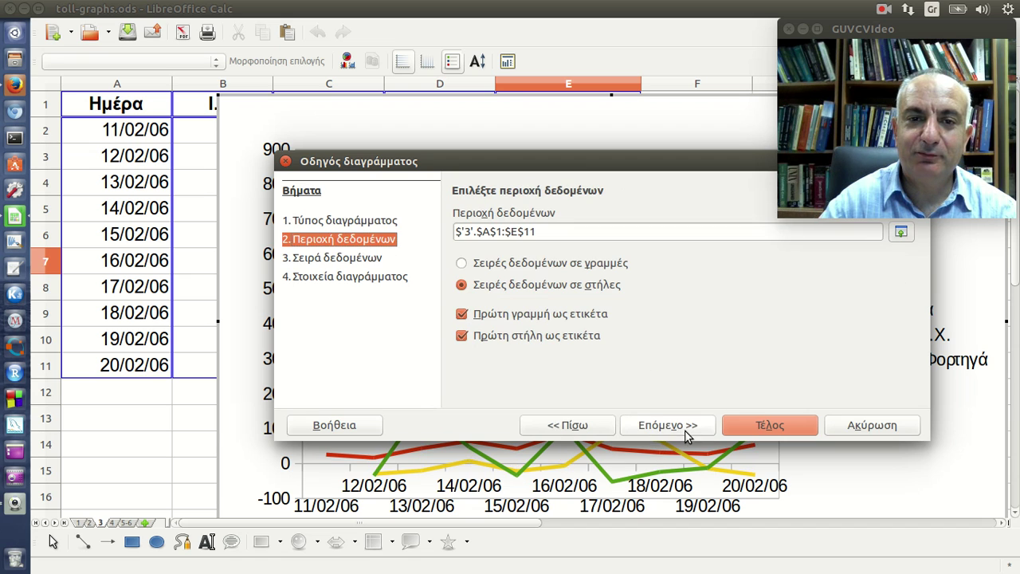
click(682, 425)
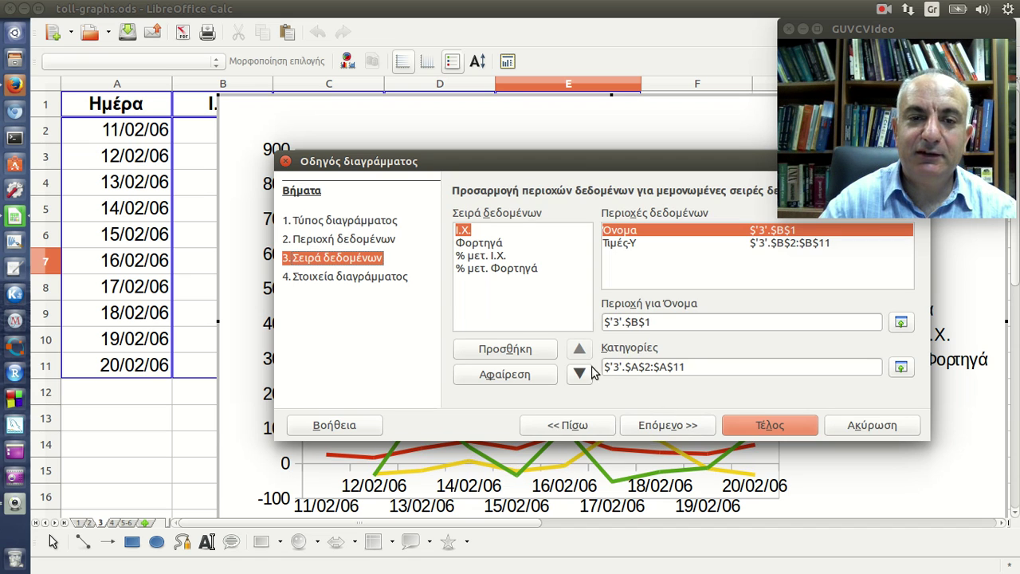
click(505, 375)
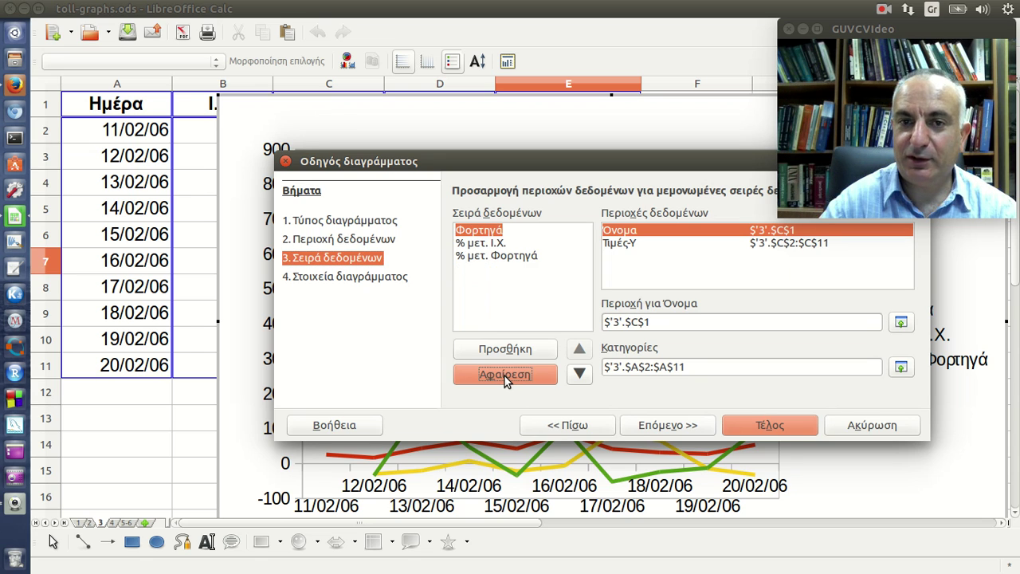
click(504, 376)
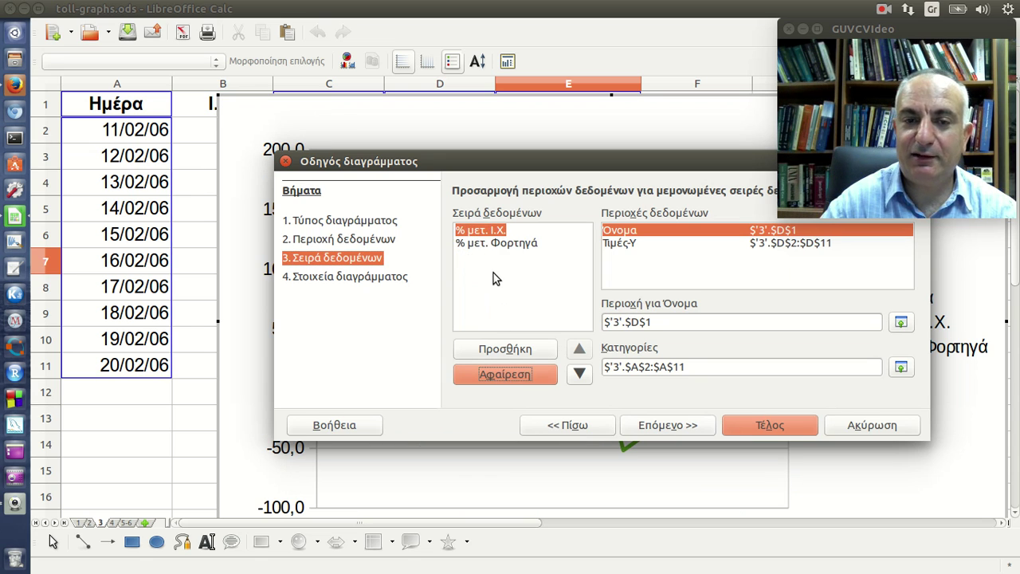
- Title the X axis Ημερονία and the Y axis Ποσοστό, place the legend on top, and finish
click(650, 423)
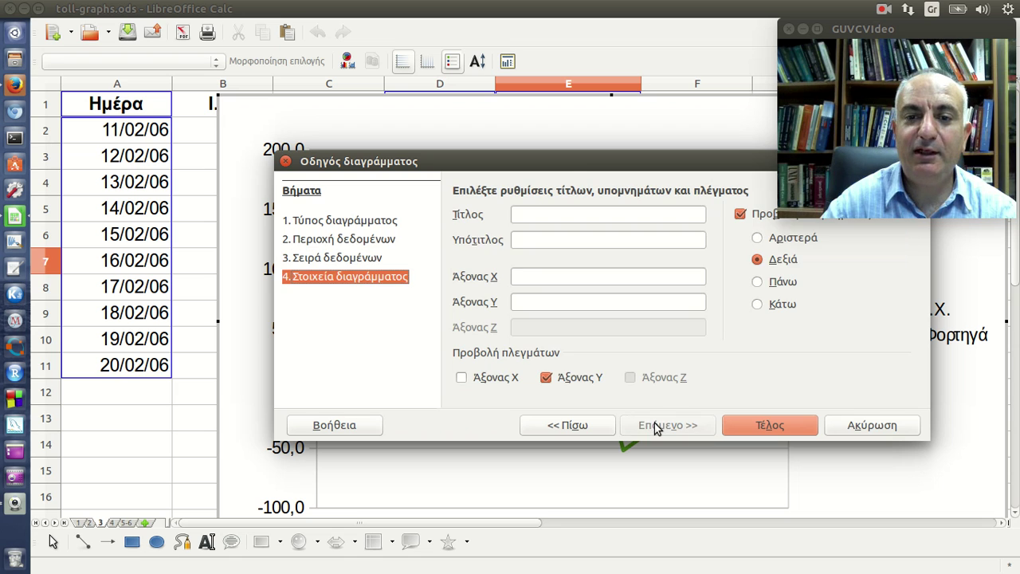
click(537, 276)
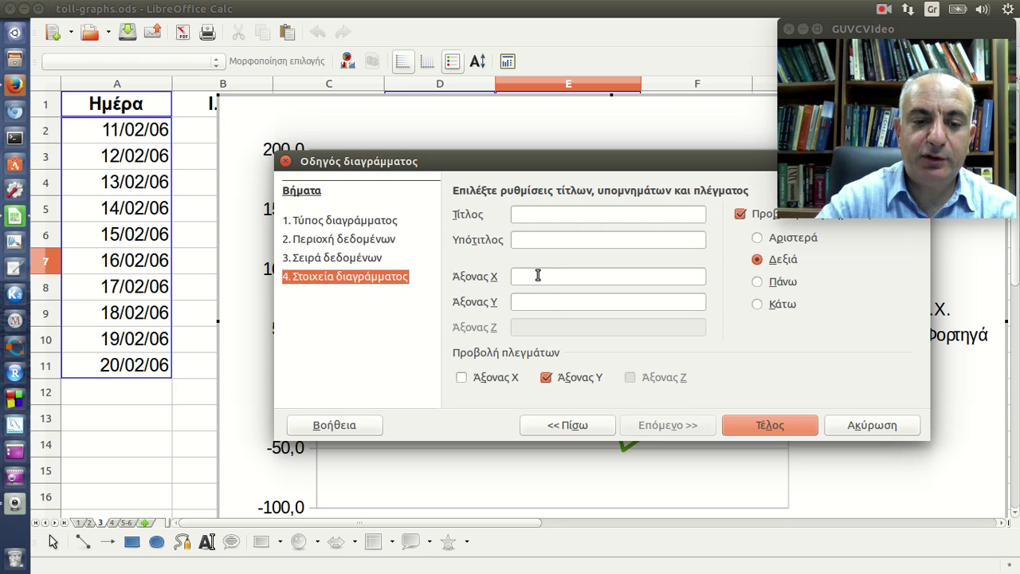
text(Ημερο)
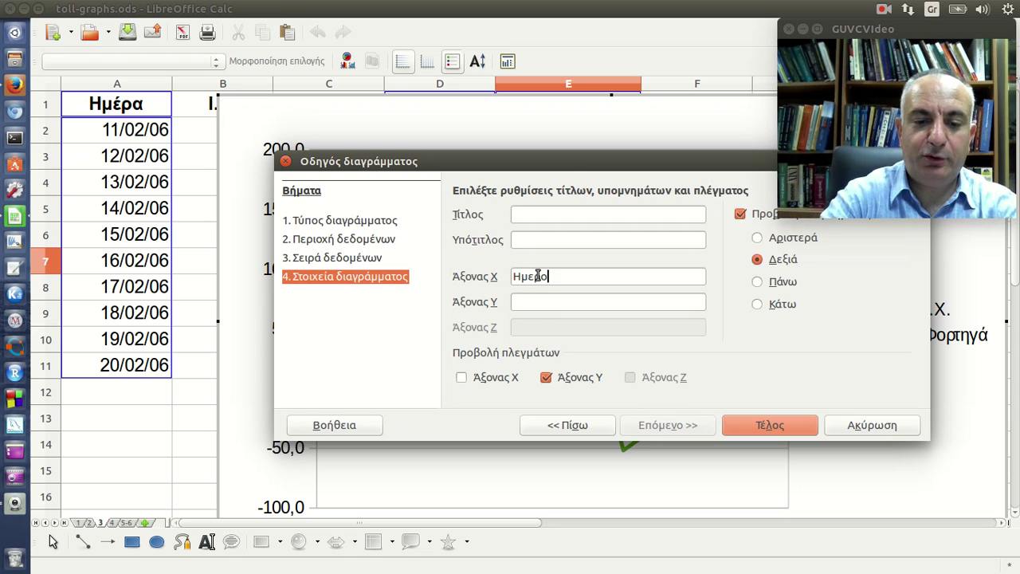
text(νία)
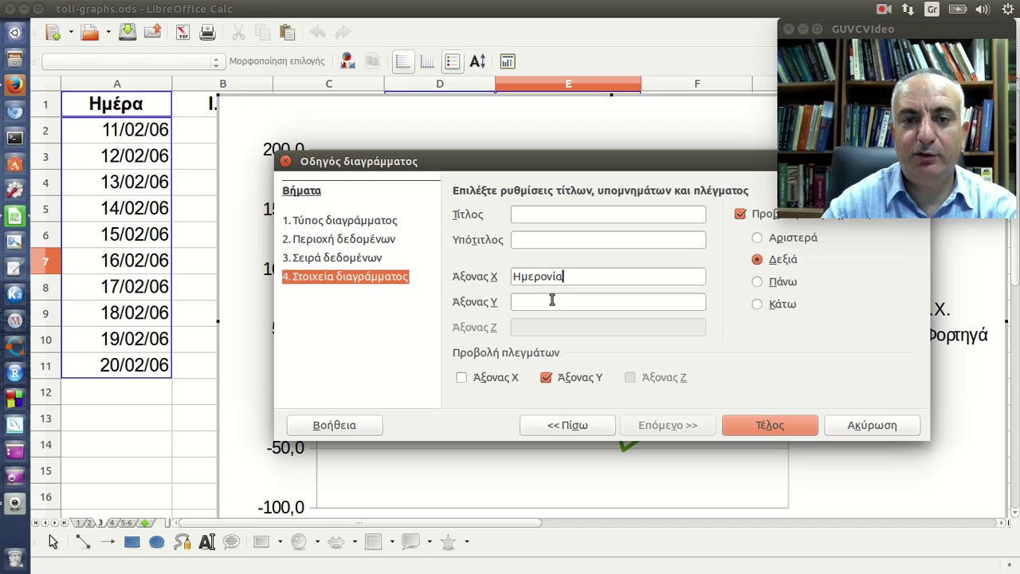
click(545, 300)
text(Ποσο)
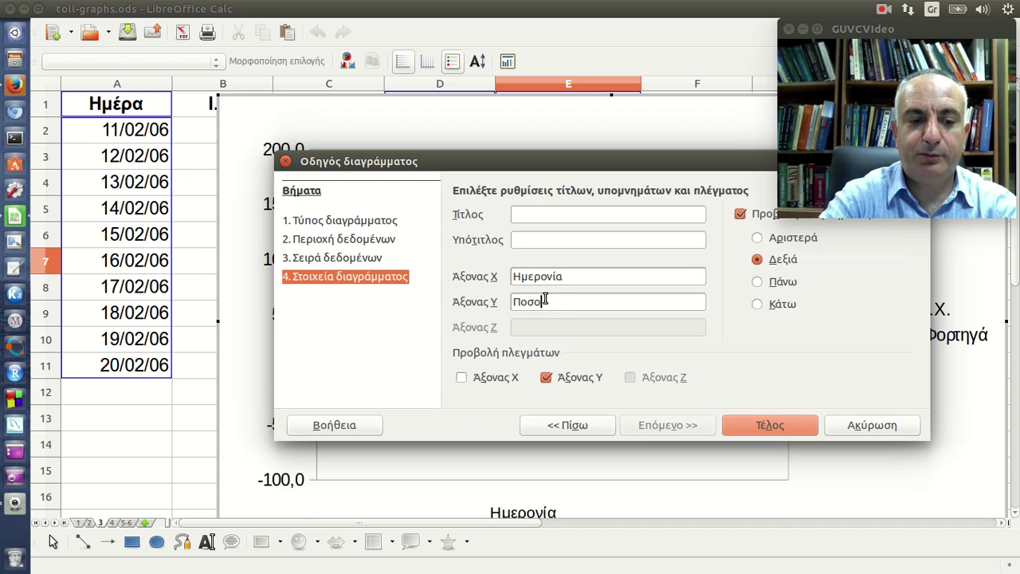
text(στό)
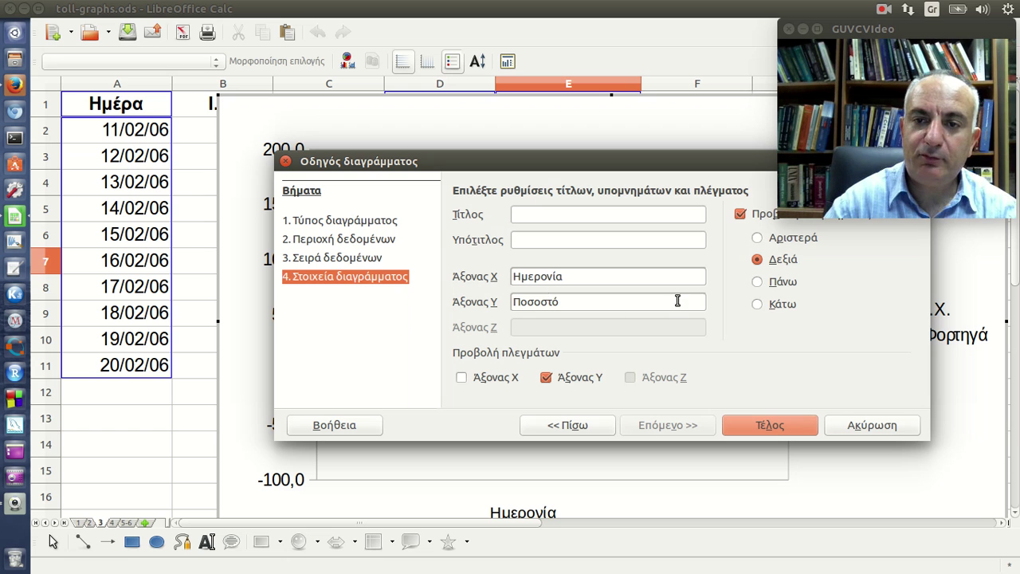
click(758, 283)
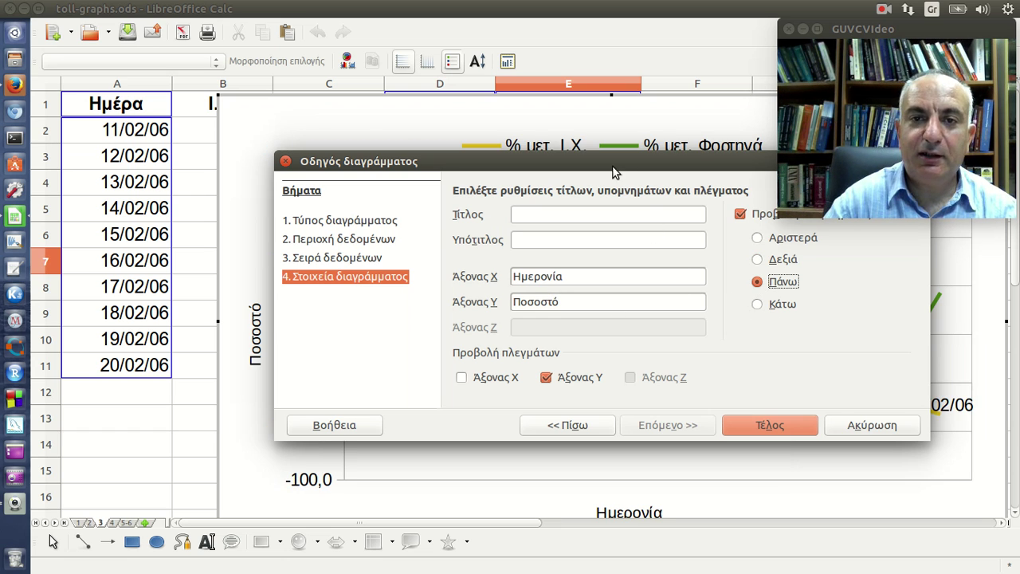
mouse_move(614, 171)
mouse_down()
mouse_move(1016, 406)
mouse_move(524, 220)
mouse_up()
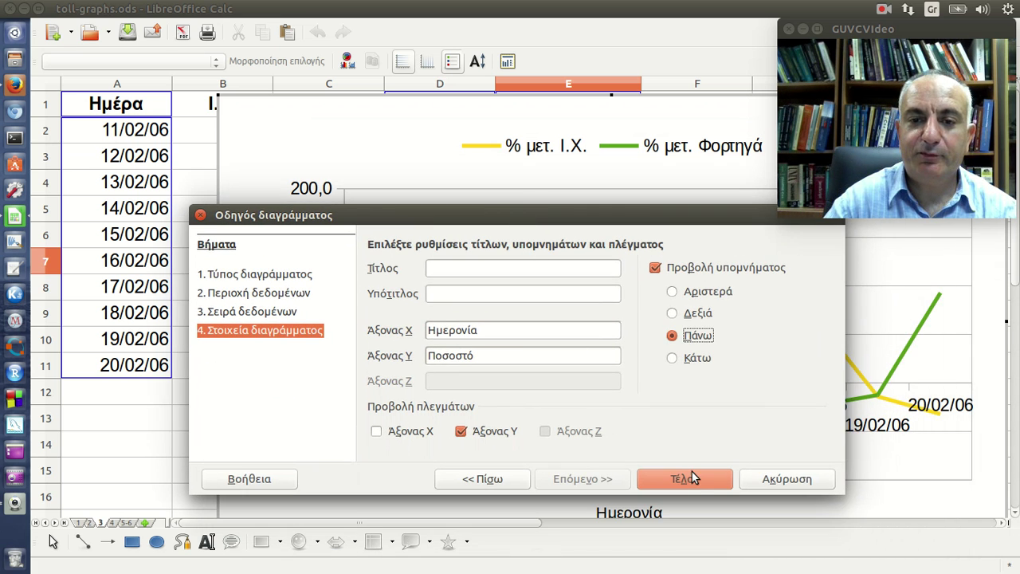
click(694, 475)
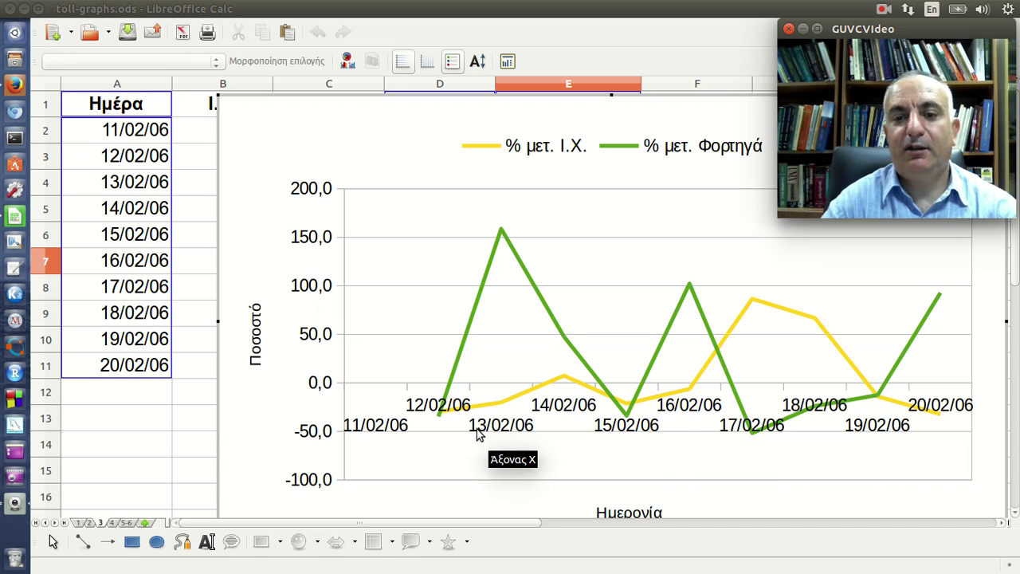
- Correct the X-axis title from Ημερονία to Ημερομηνία by inserting the missing 'ην'
click(641, 510)
right_click(642, 514)
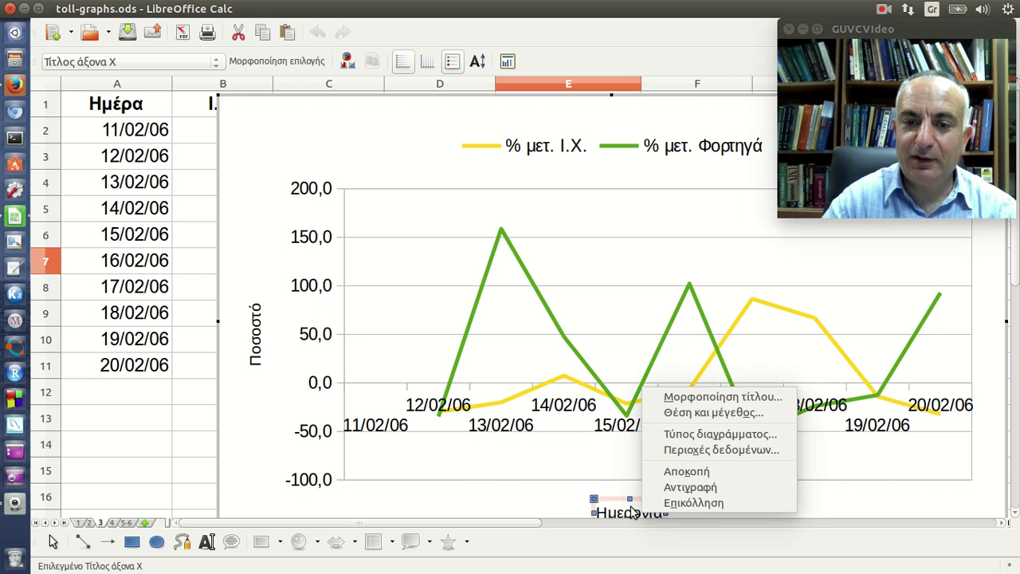
key(Escape)
double_click(631, 512)
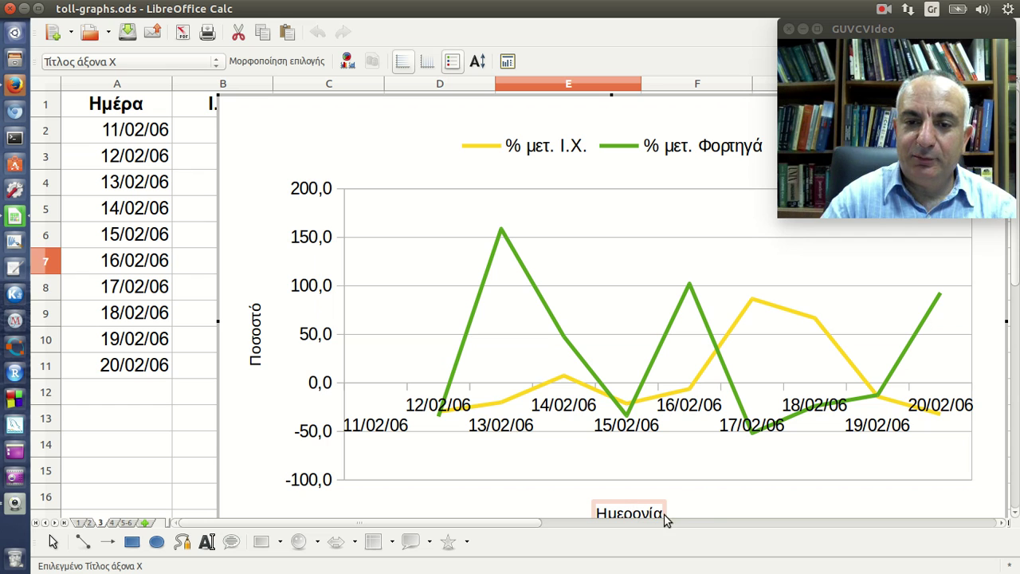
text(ην)
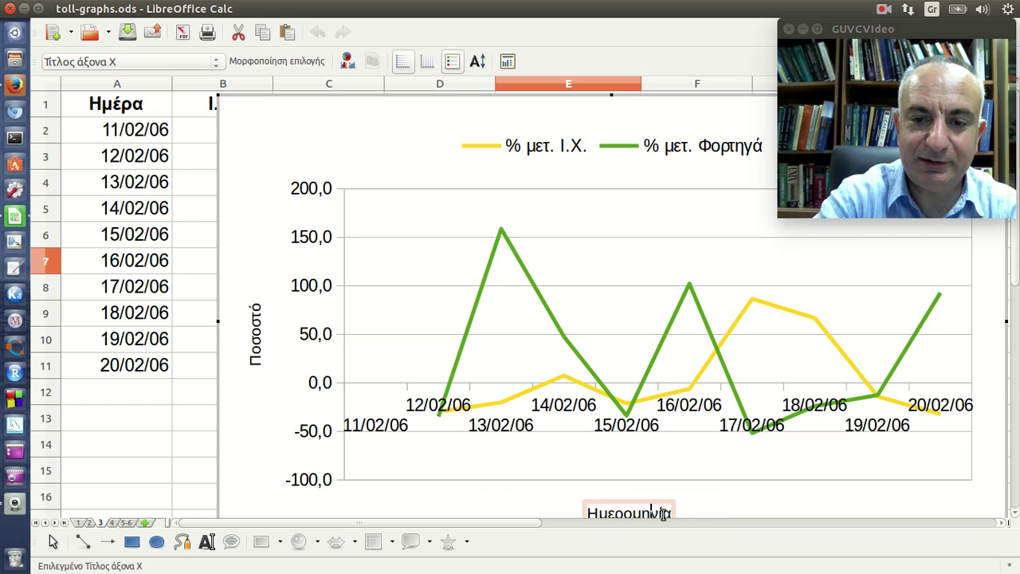
click(710, 498)
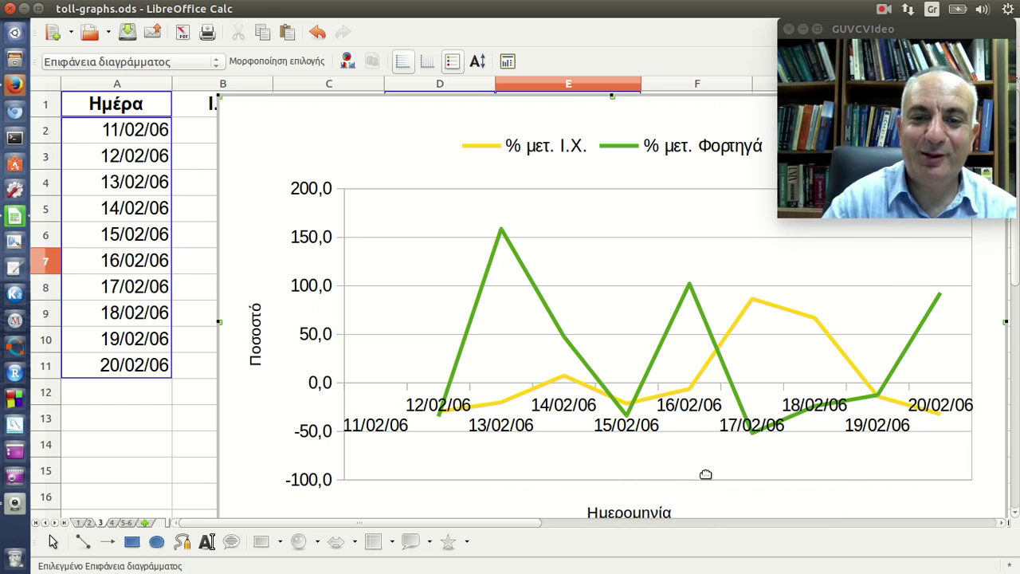
click(188, 177)
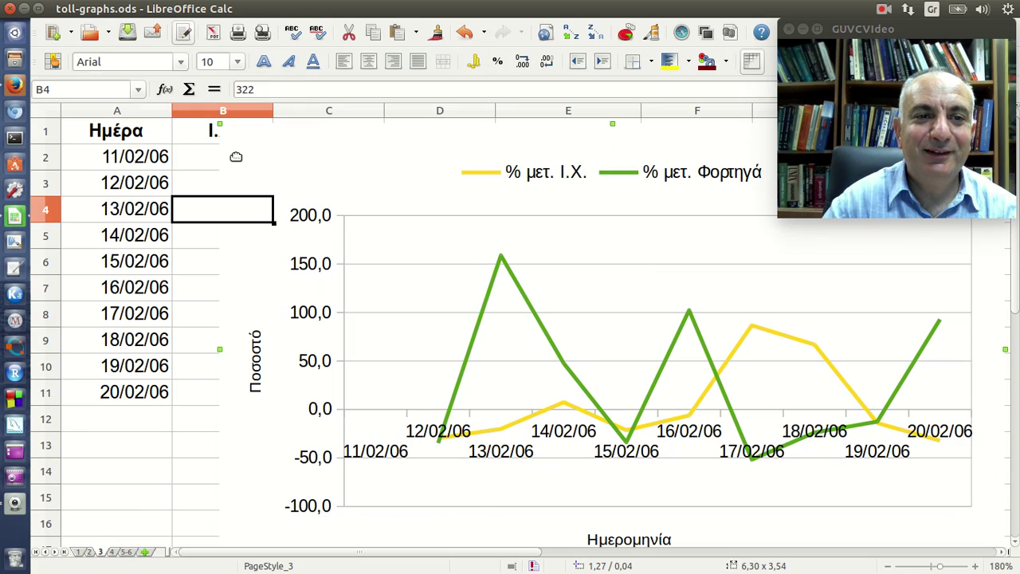
- Move the chart right and down off the table values, then save the workbook
drag(222, 130, 288, 181)
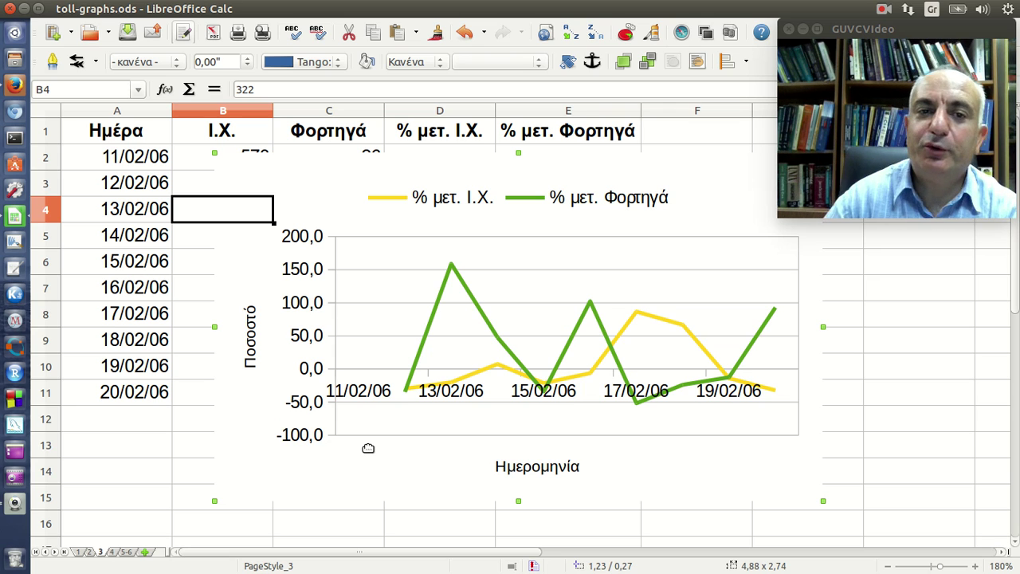
click(126, 134)
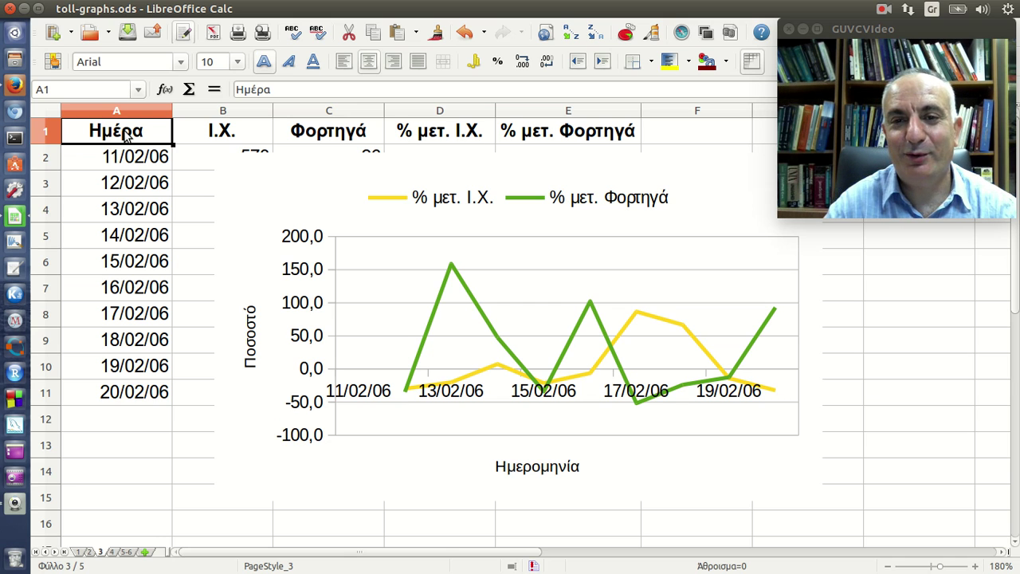
click(129, 32)
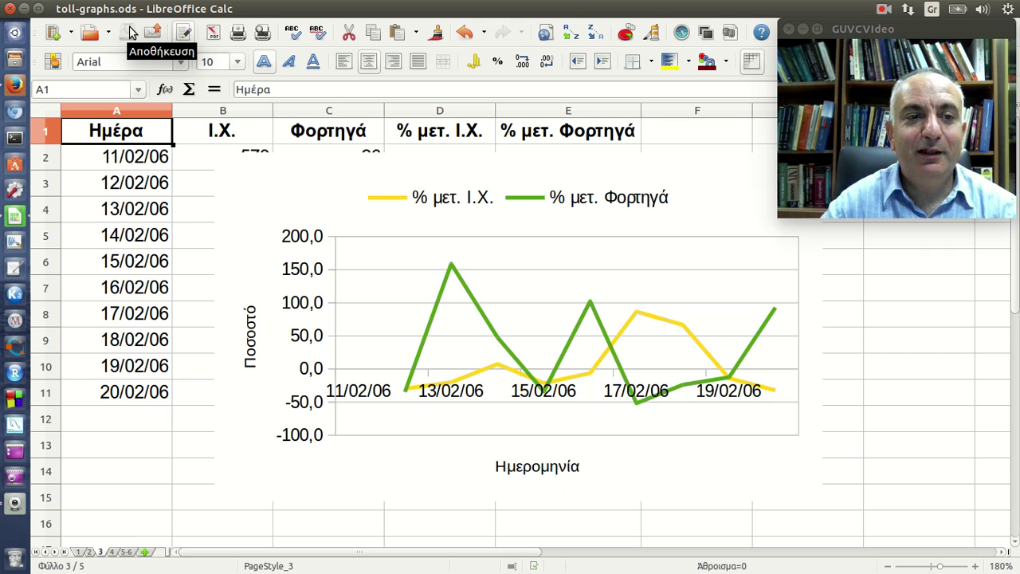
- In the Firefox exercise page, highlight the 2.5 € car toll in exercise 4, then return to Calc
click(14, 85)
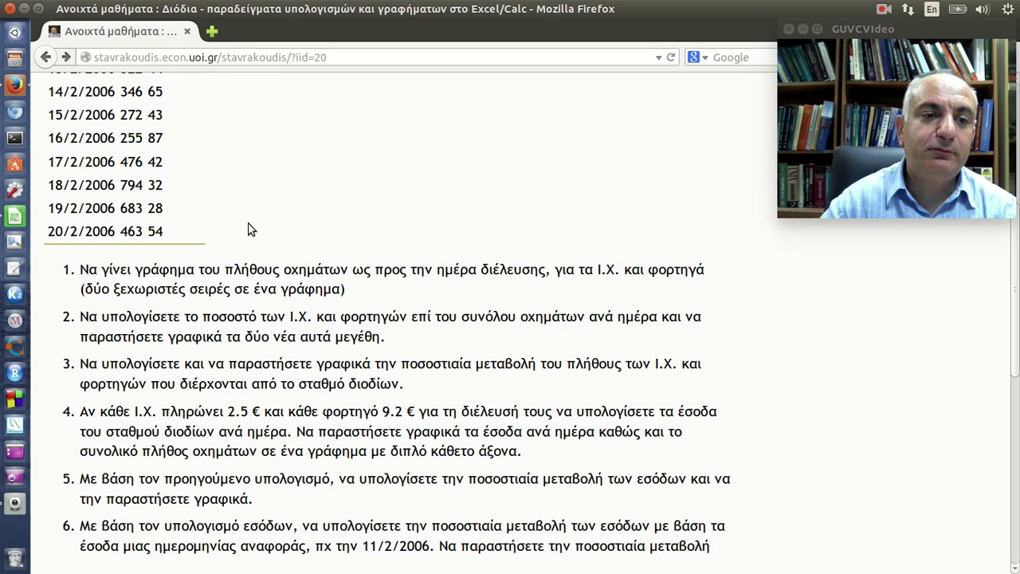
scroll(246, 228, down, 1)
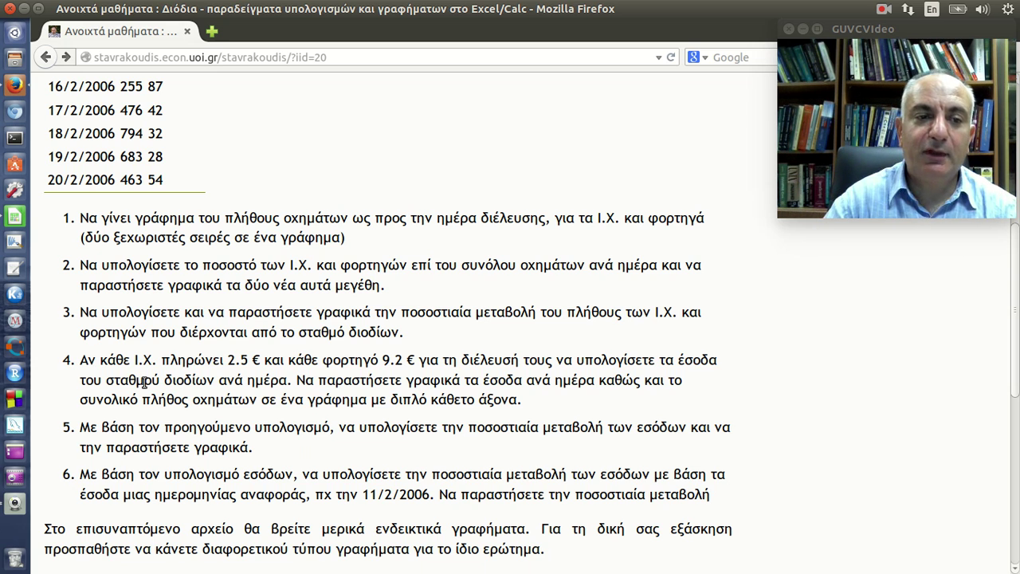
drag(220, 360, 255, 359)
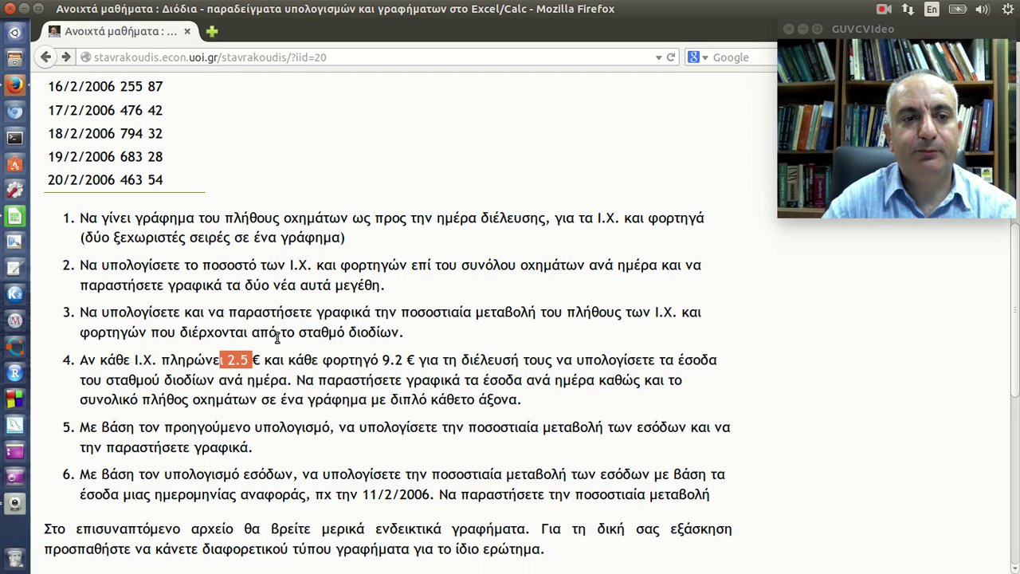
click(13, 219)
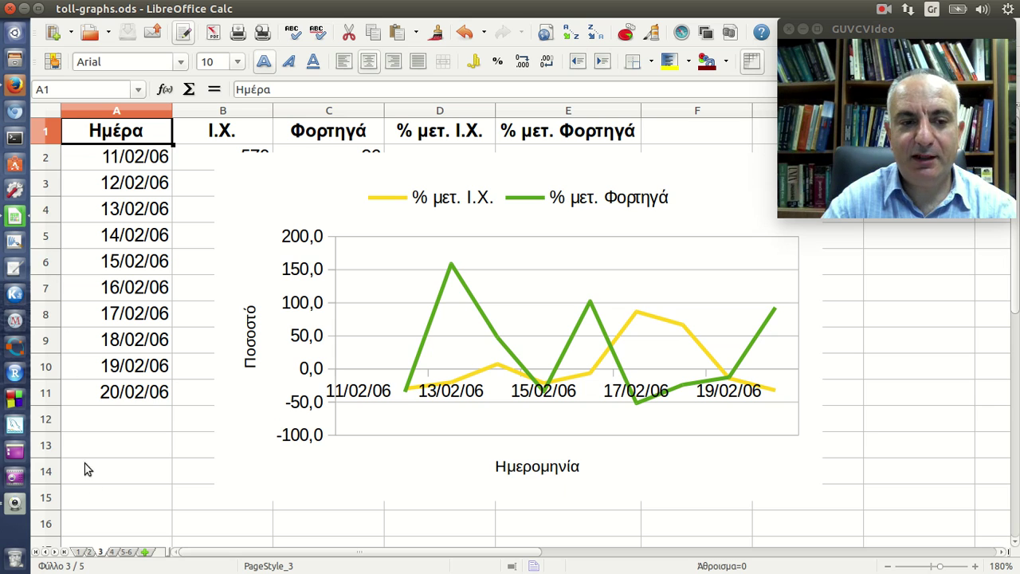
- On sheet 4, inspect D2's Έσοδα formula =2,5*B2+9,2*C2 and E2's Σύνολο formula =B2+C2
click(112, 552)
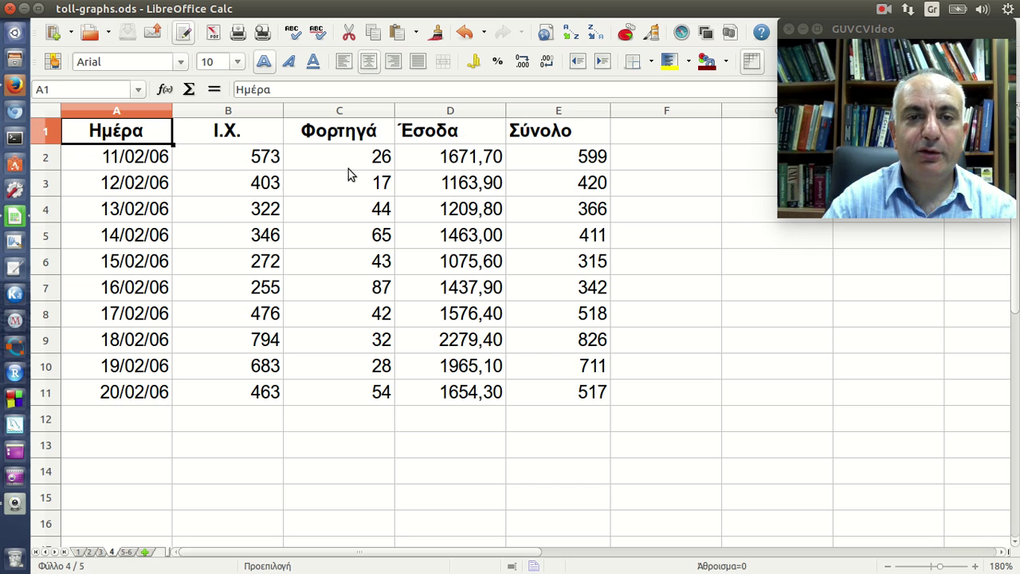
click(428, 156)
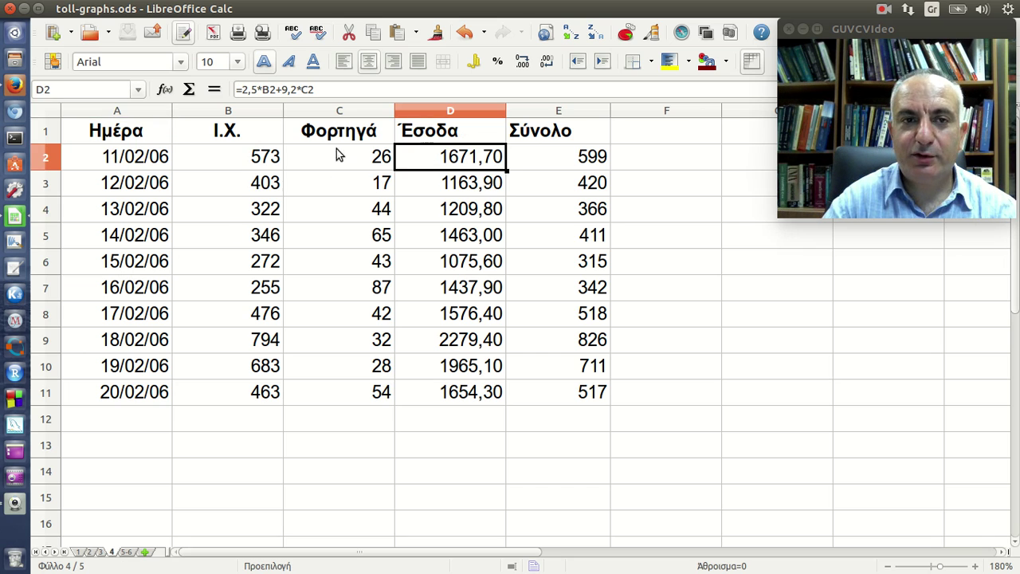
click(328, 90)
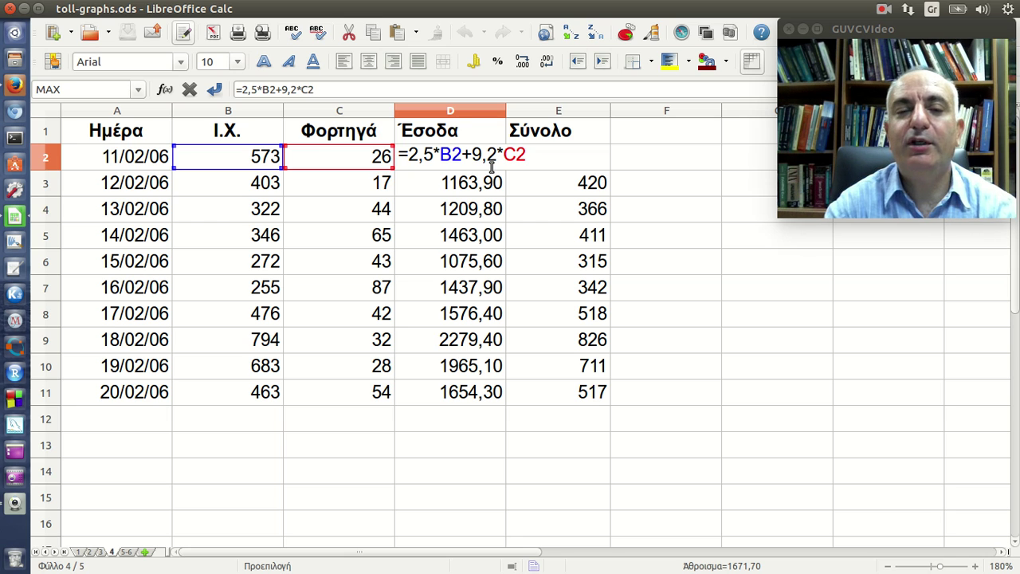
key(Return)
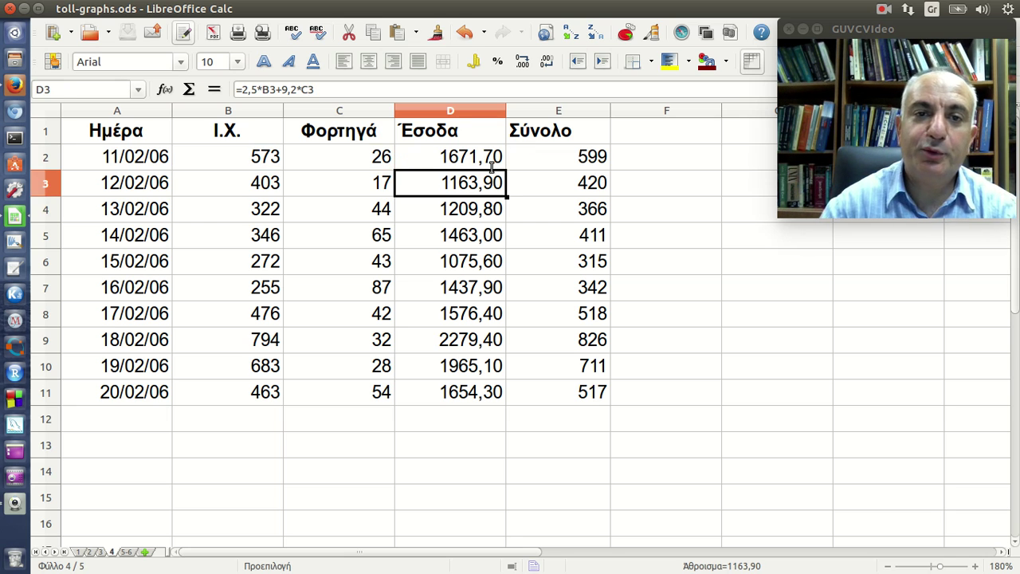
key(Up)
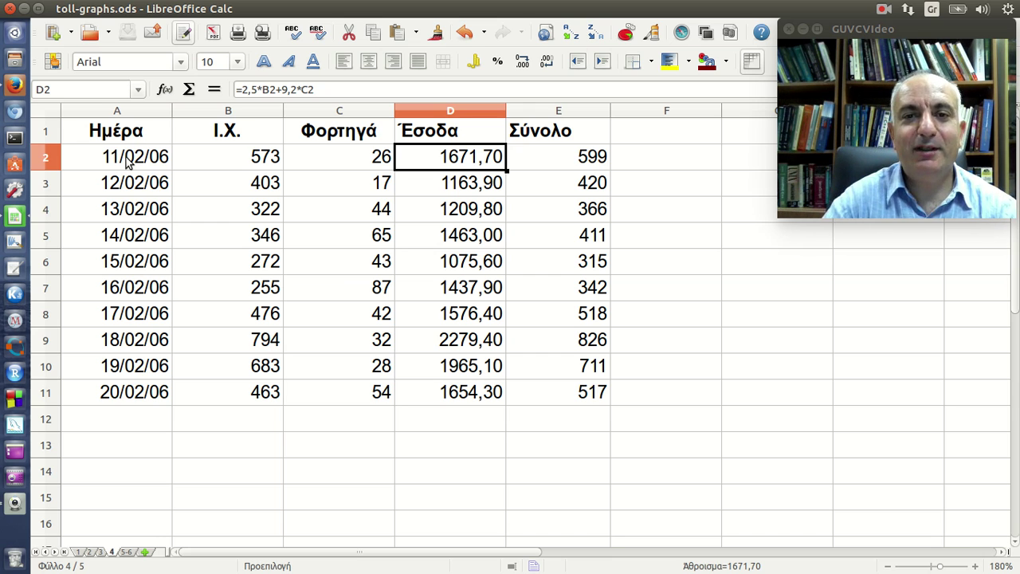
click(529, 156)
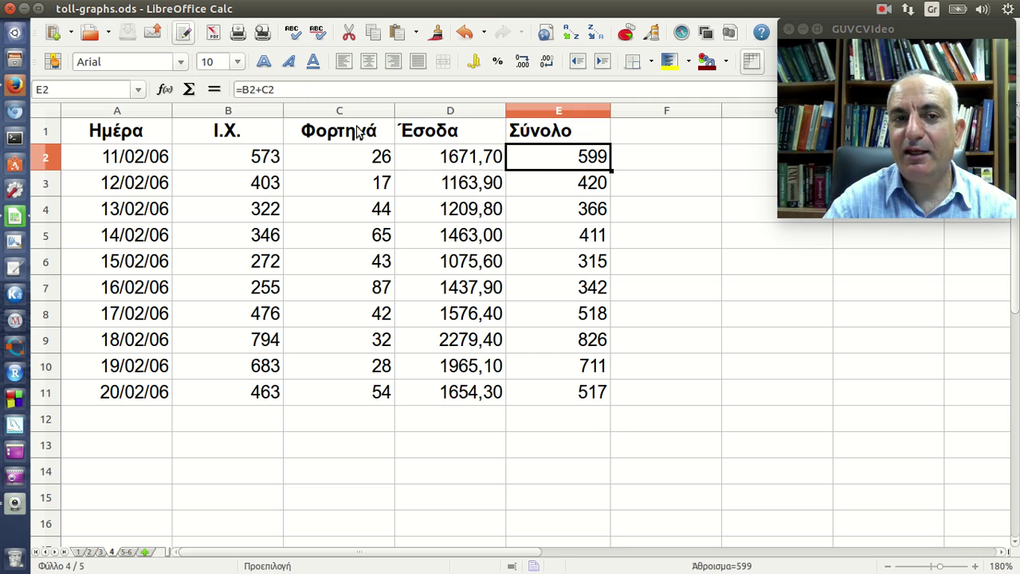
click(332, 89)
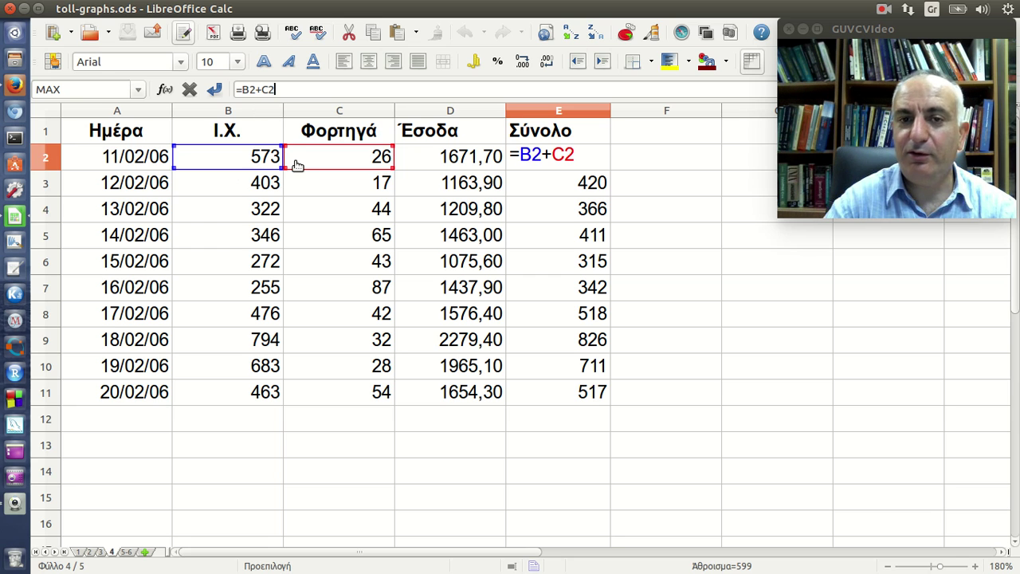
key(Return)
click(616, 163)
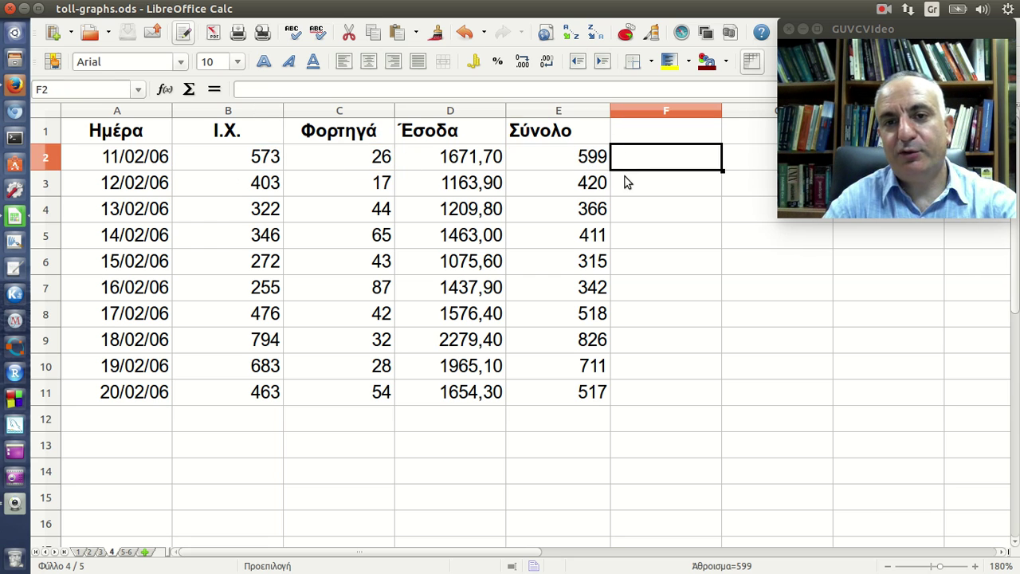
text(=σθμ)
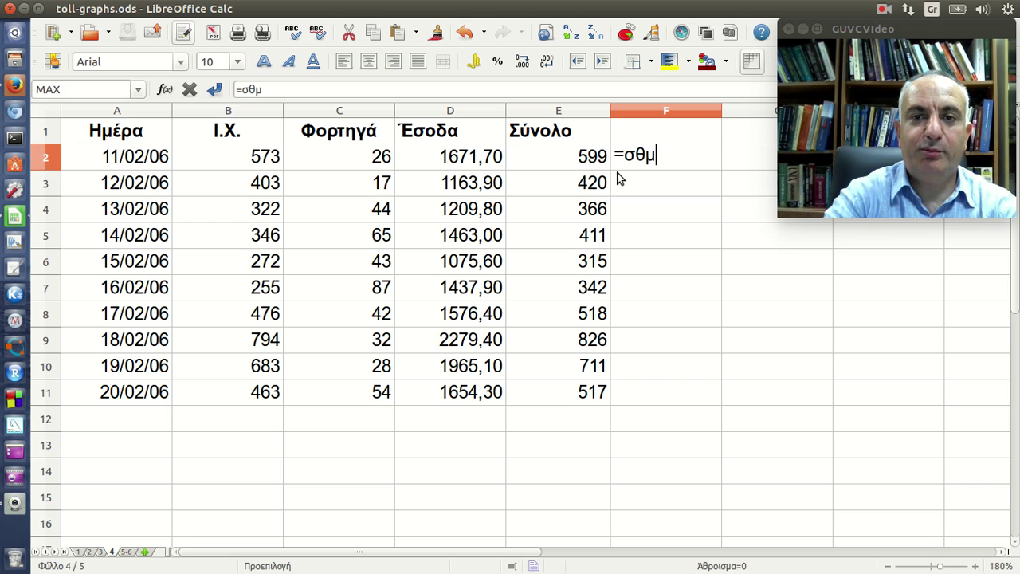
key(BackSpace)
key(BackSpace)
key(BackSpace)
key(alt+shift)
text(sum()
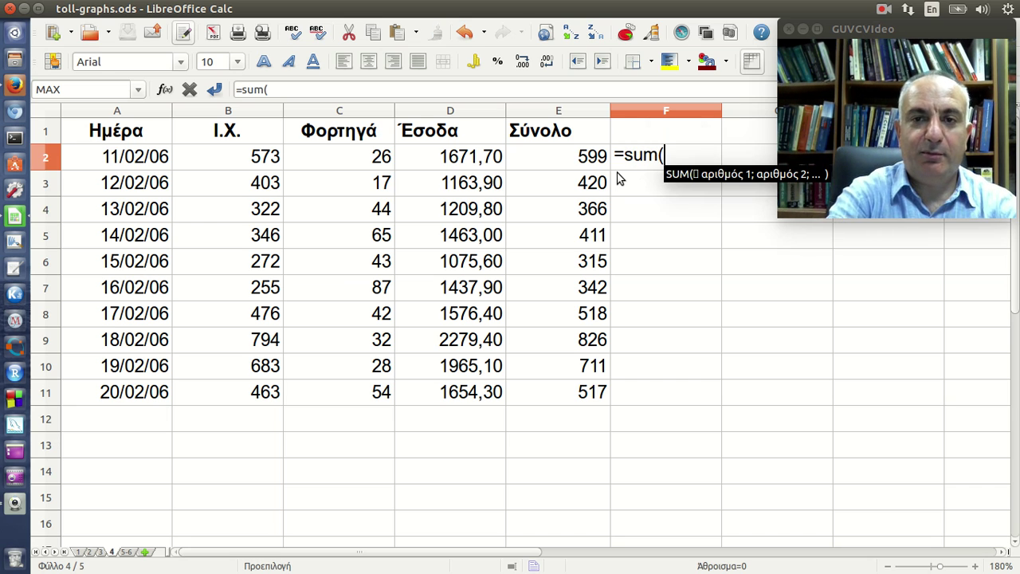
drag(266, 164, 343, 172)
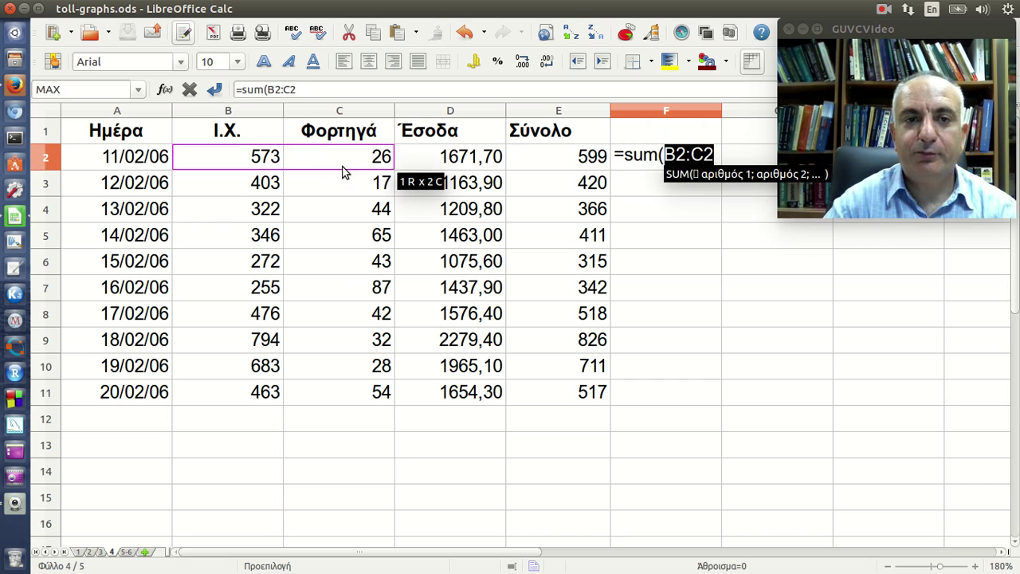
text())
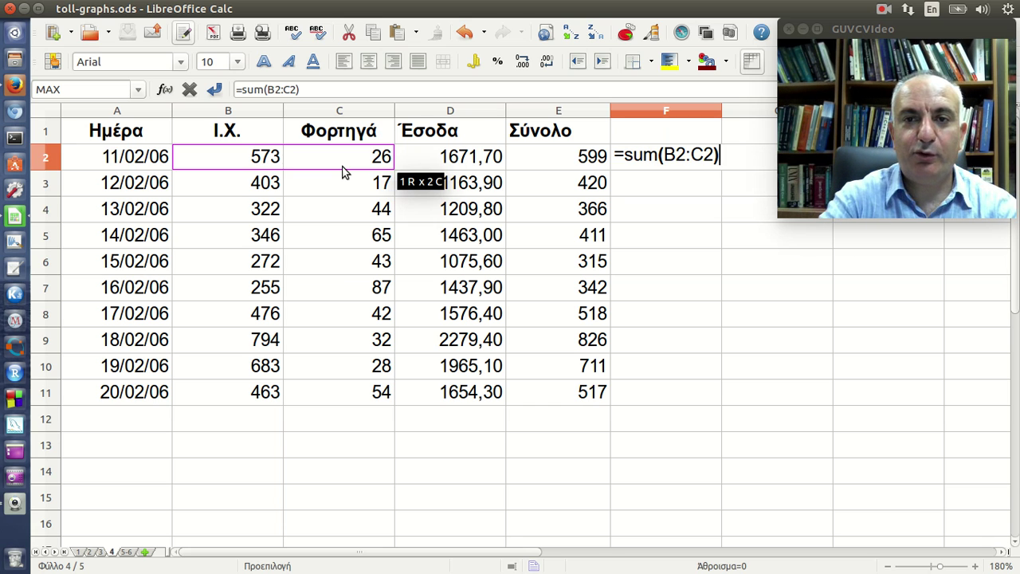
key(Return)
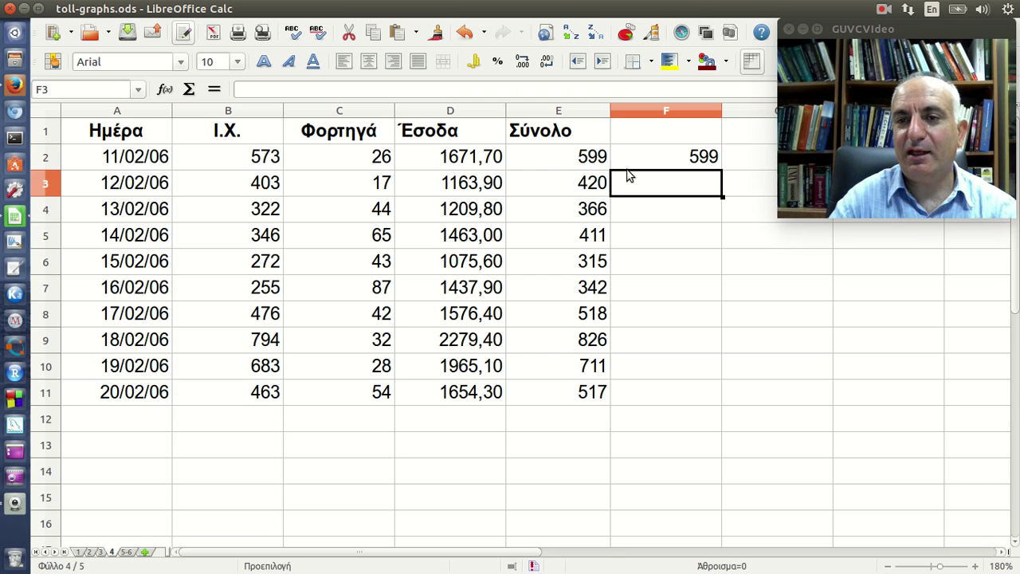
click(582, 157)
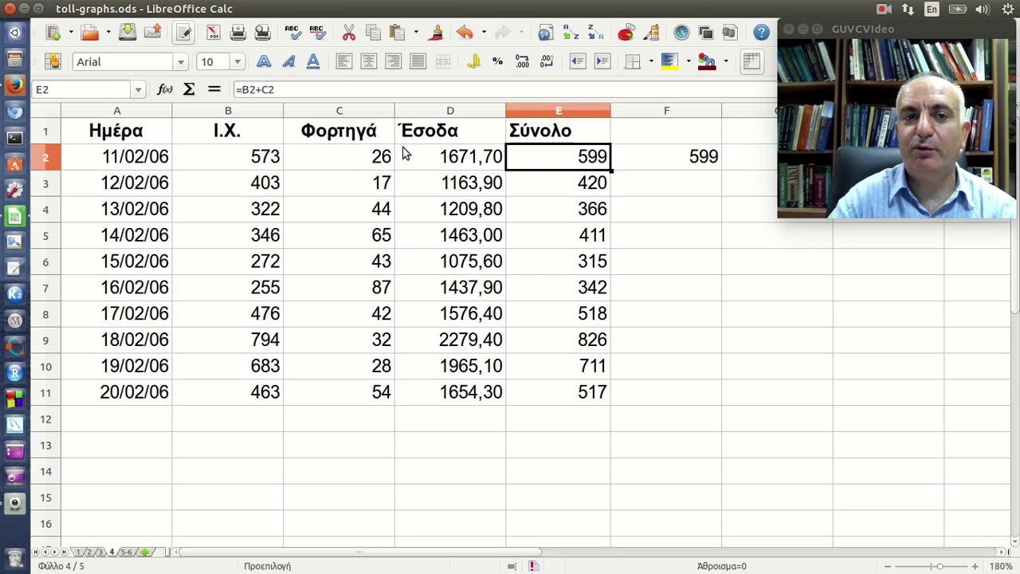
click(340, 90)
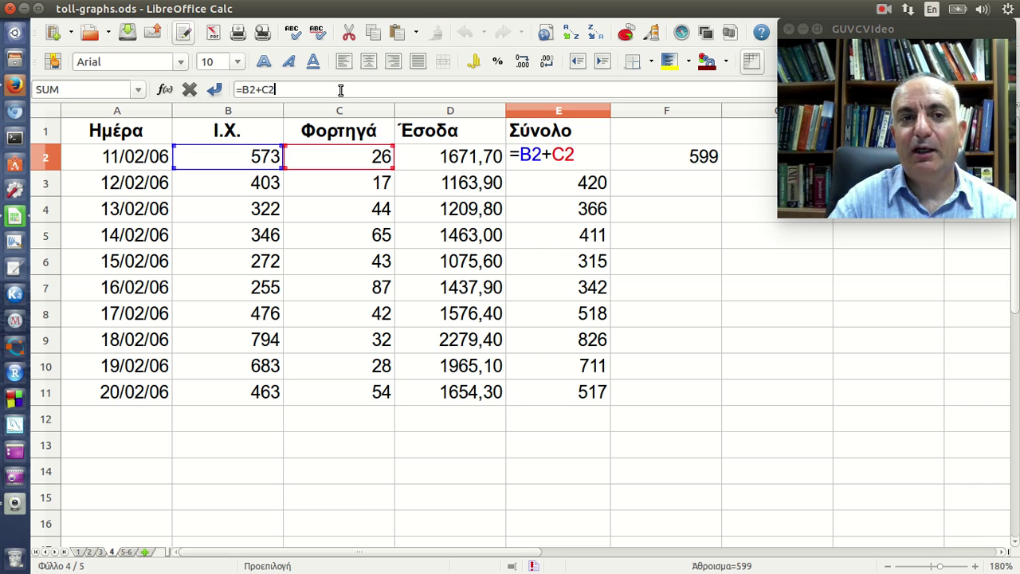
click(648, 173)
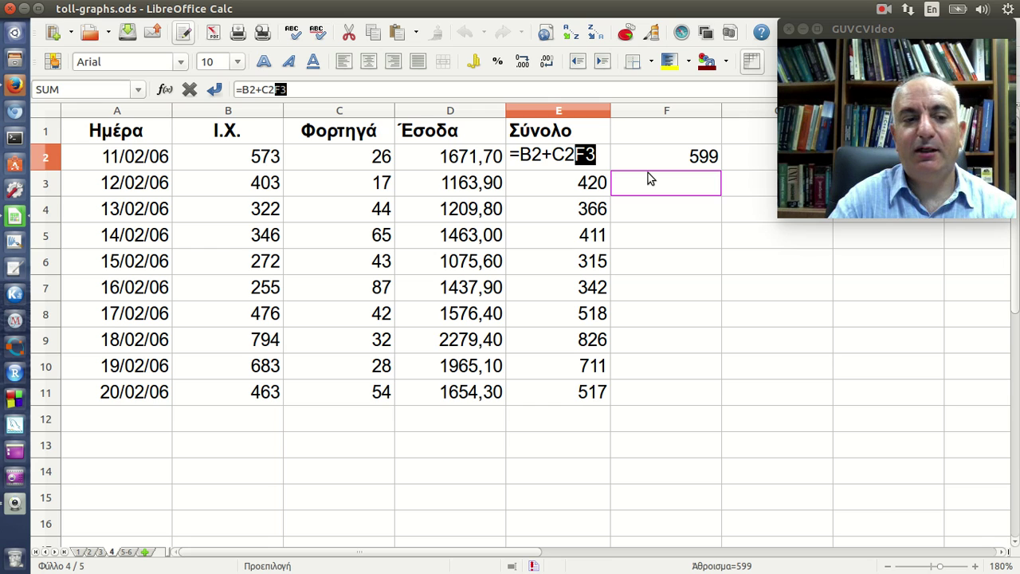
key(Escape)
click(652, 159)
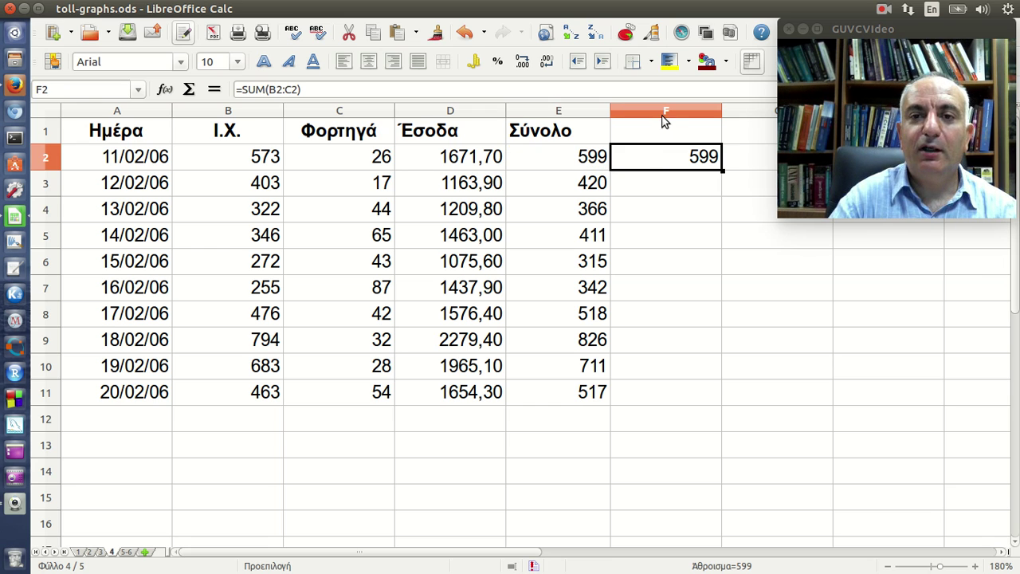
click(661, 115)
right_click(661, 114)
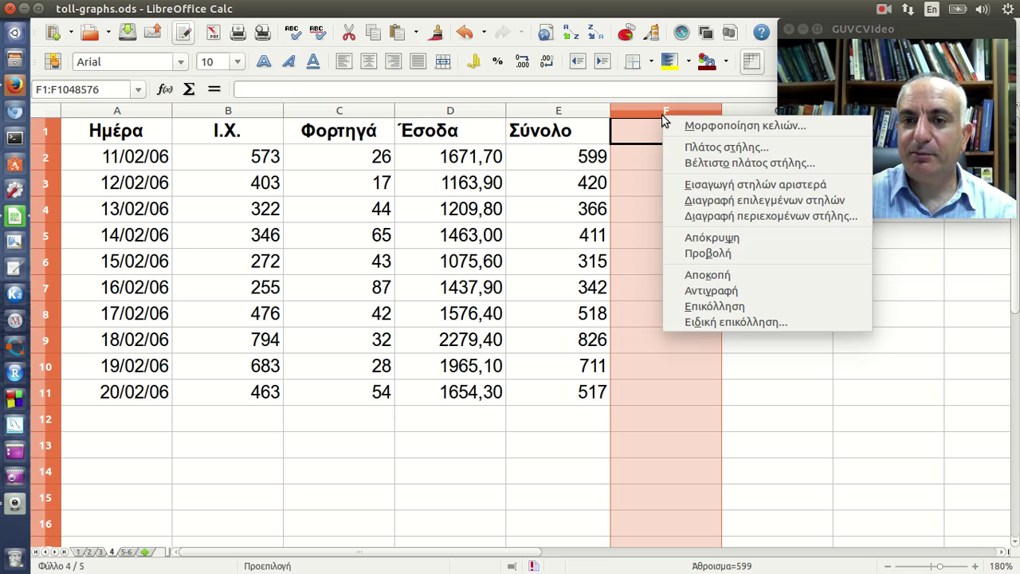
click(742, 202)
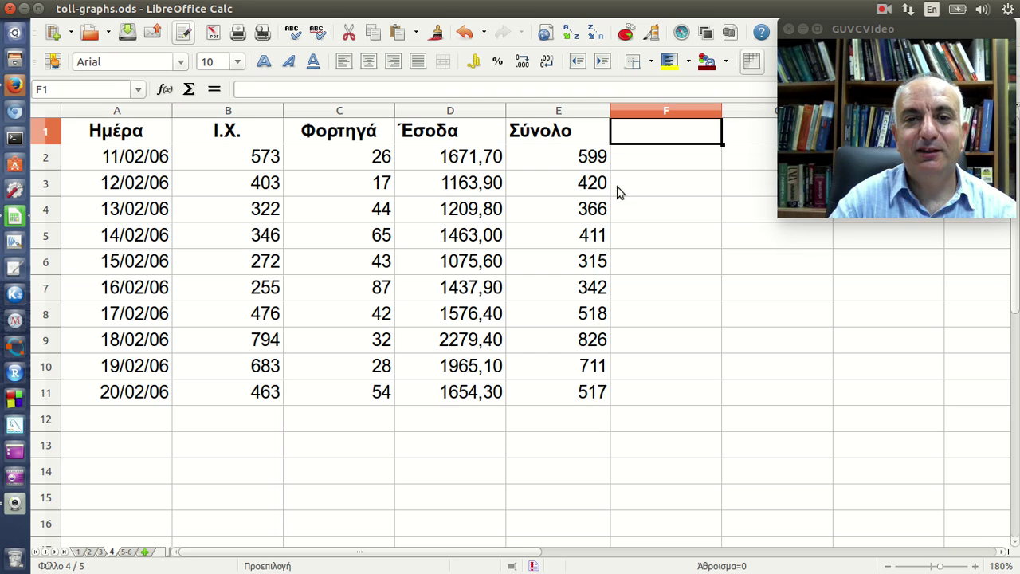
click(569, 162)
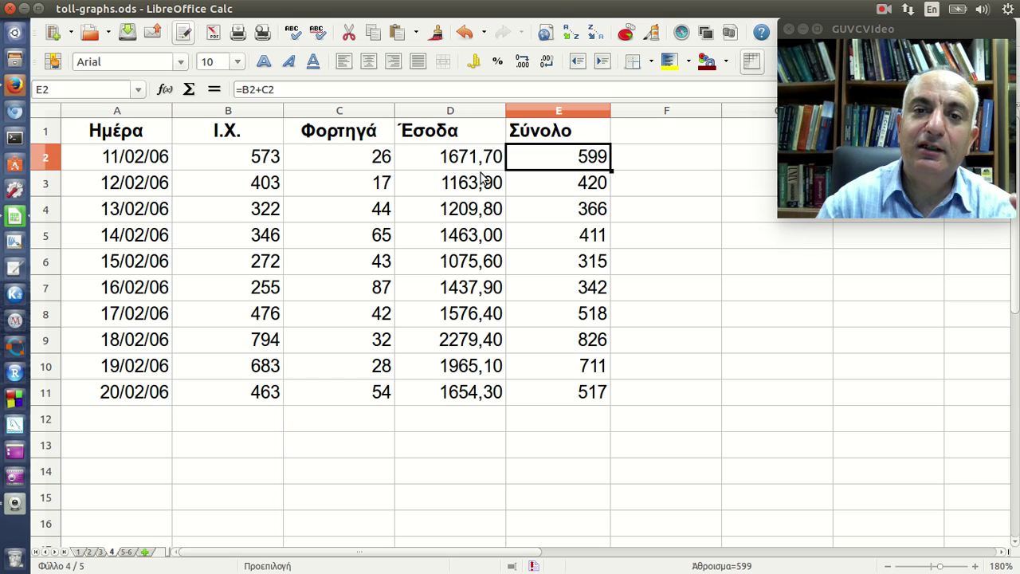
- Check the revenue formula in D2 and select cell E1 inside the toll table
click(476, 157)
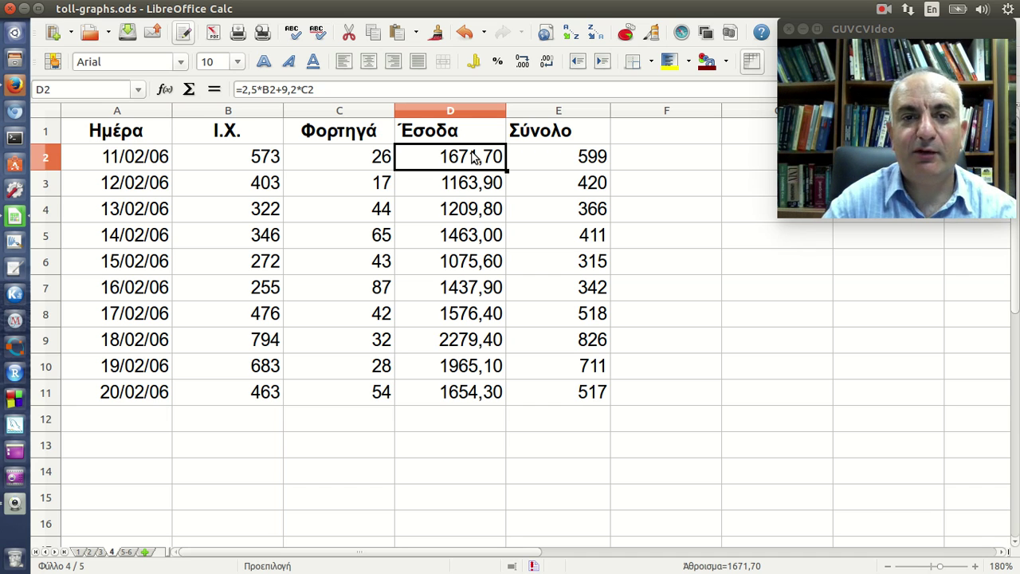
click(529, 134)
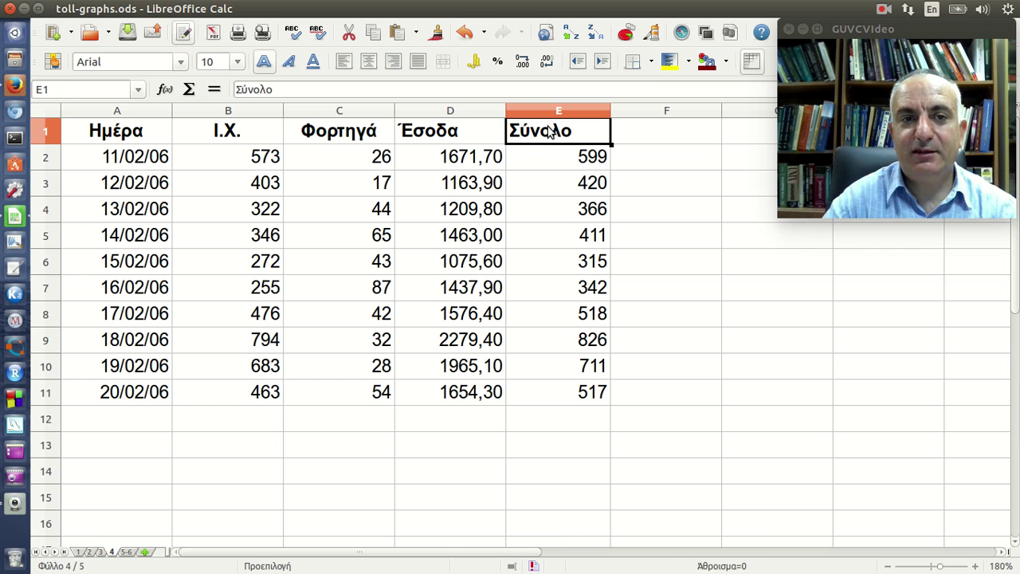
- Insert a chart from the table and set its type to Line, Lines Only
click(630, 33)
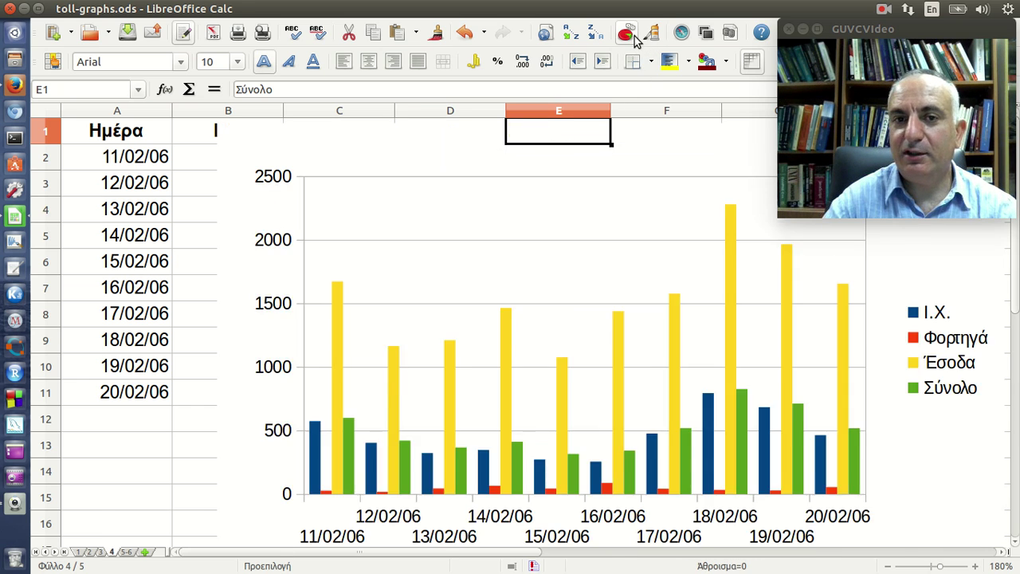
drag(606, 297, 510, 194)
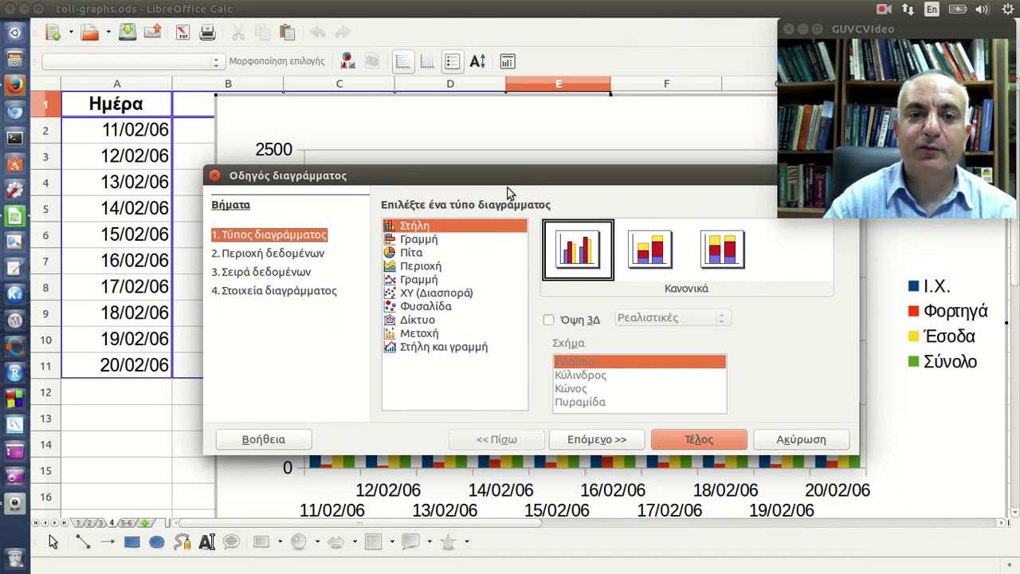
click(442, 240)
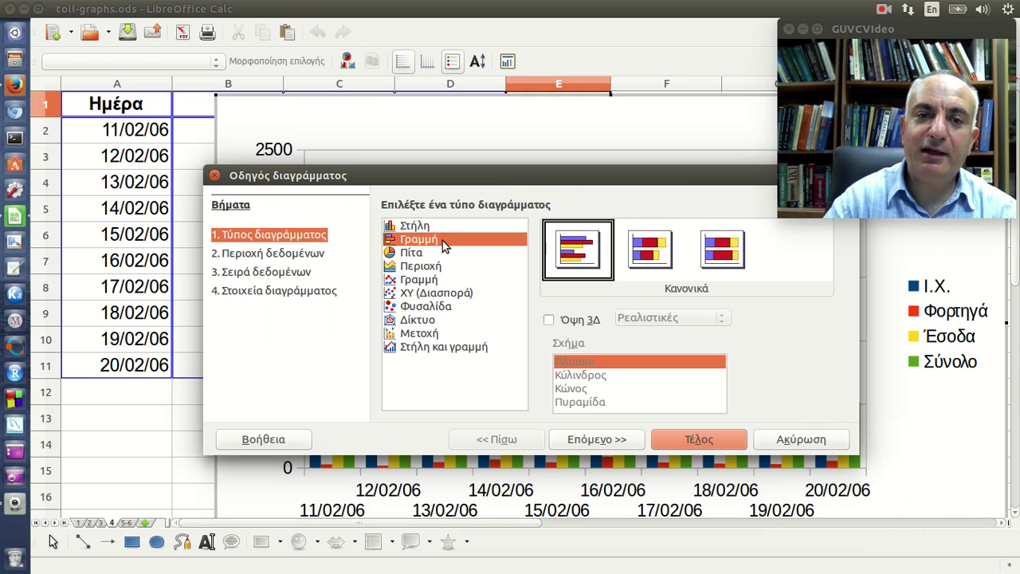
click(422, 279)
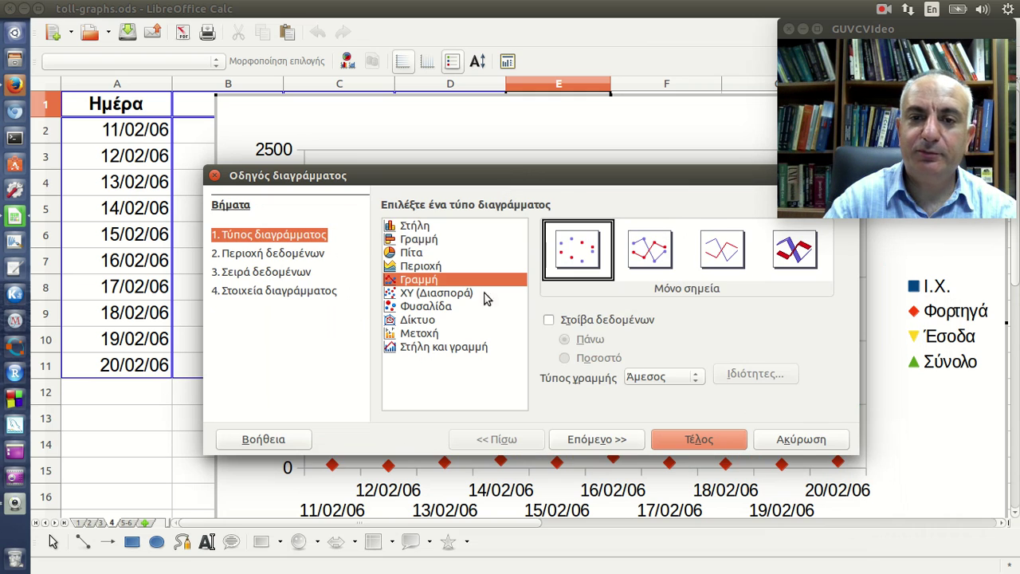
click(712, 271)
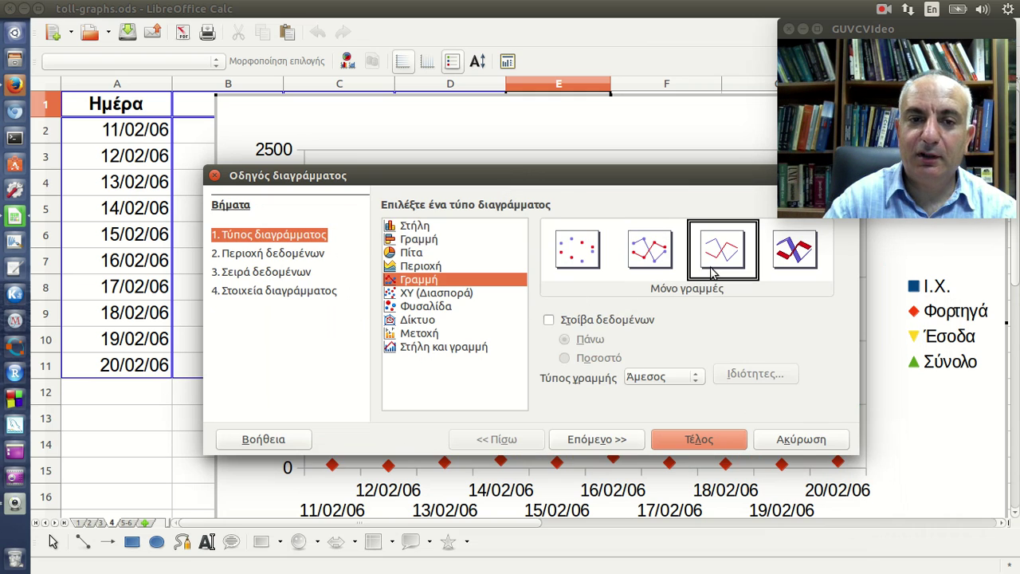
- Remove the Ι.Χ. and Φορτηγά series, keeping only Έσοδα and Σύνολο
click(616, 445)
click(591, 439)
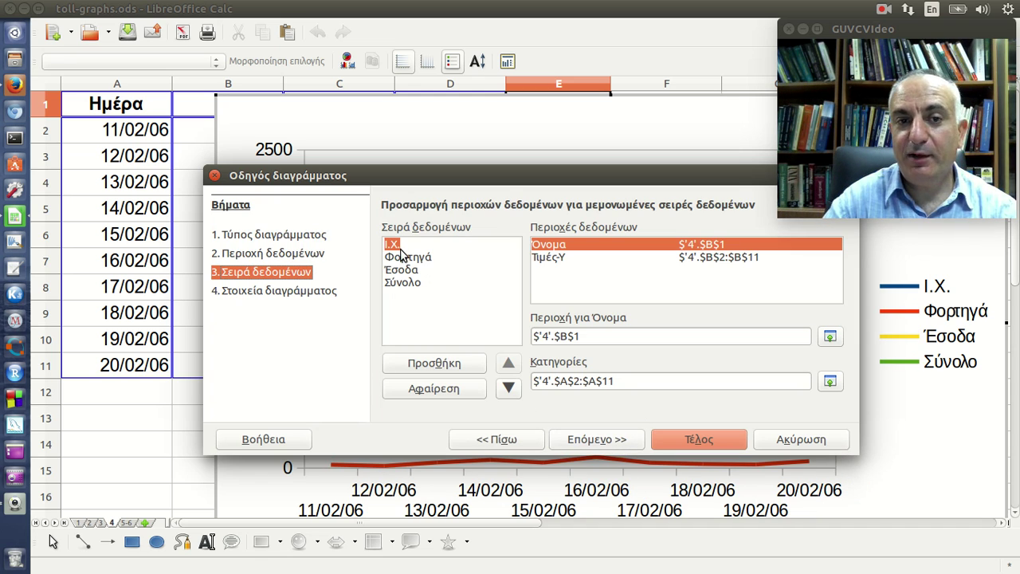
click(449, 386)
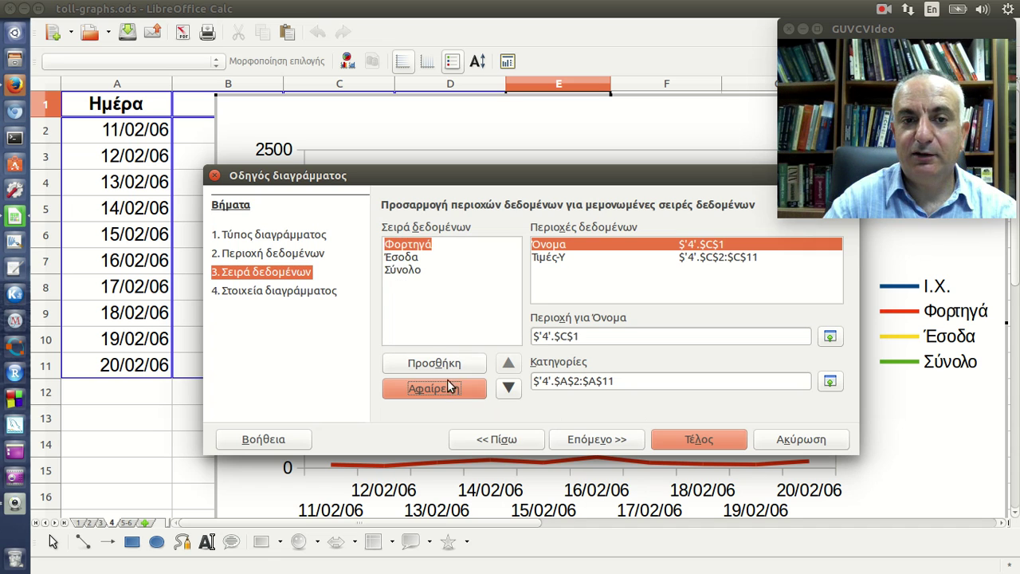
click(451, 390)
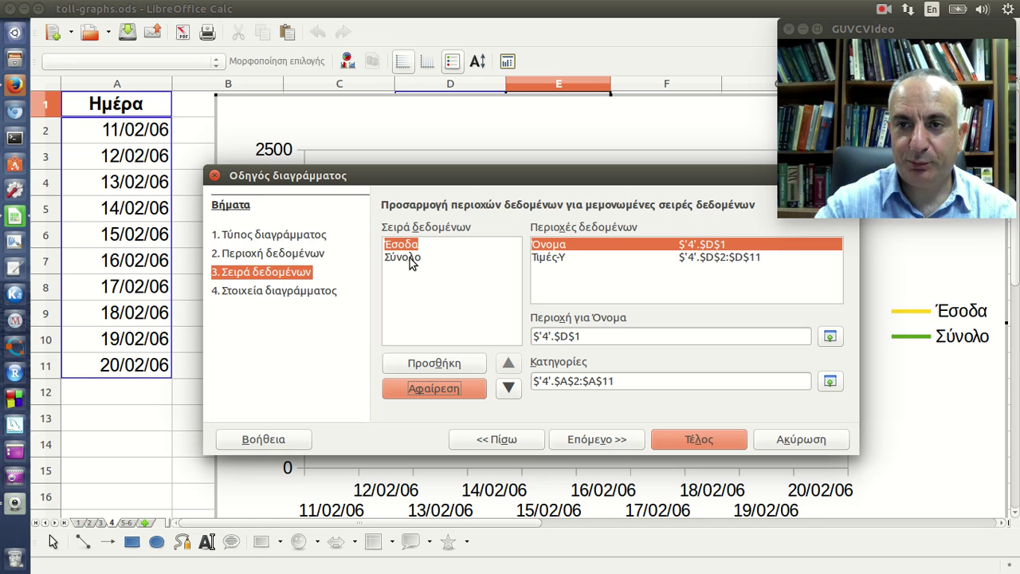
click(595, 442)
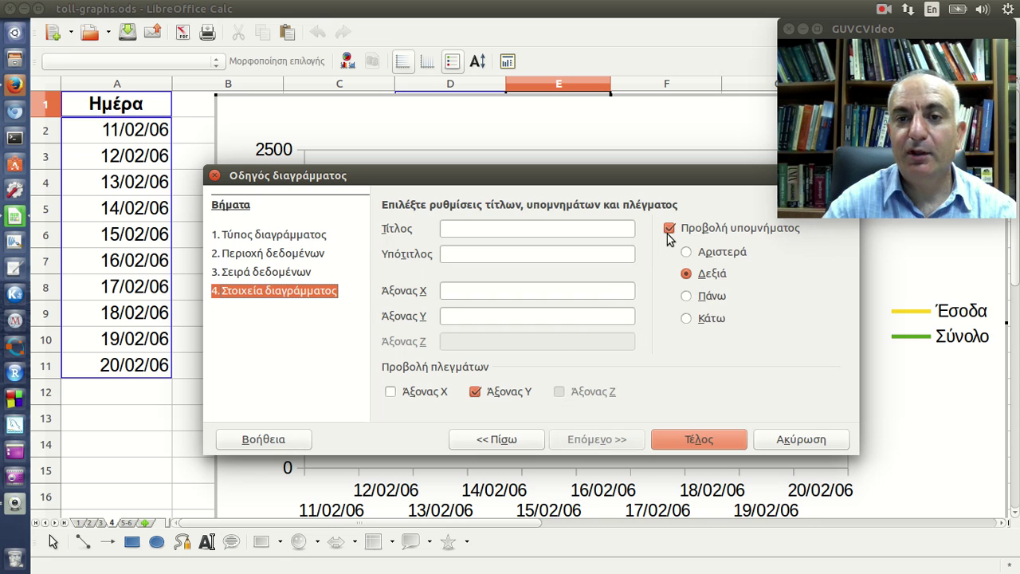
- Put the legend on top, title the axes Ημερομηνία and Έσοδα (EUR), and finish the chart
click(687, 296)
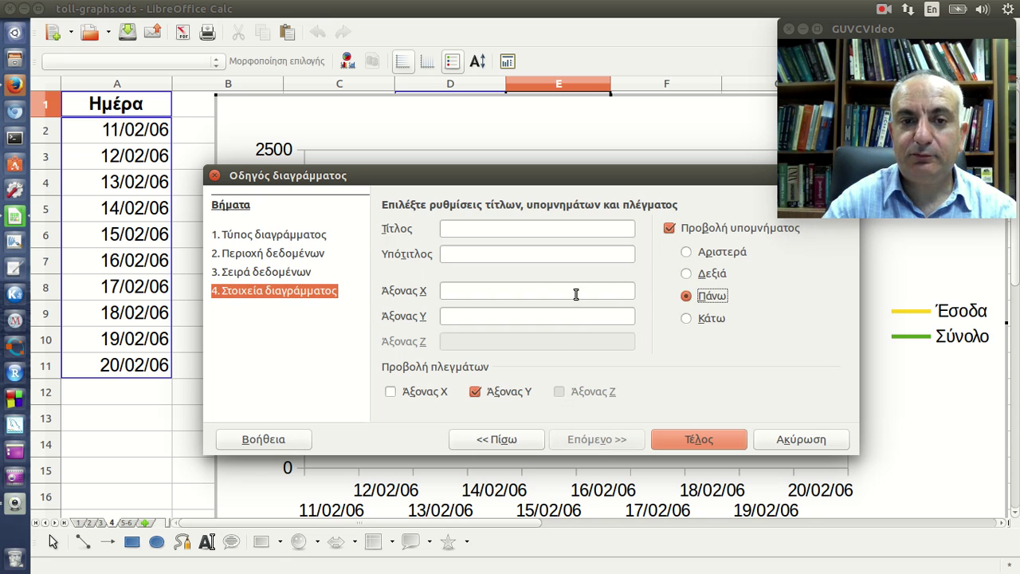
click(526, 296)
key(alt+shift)
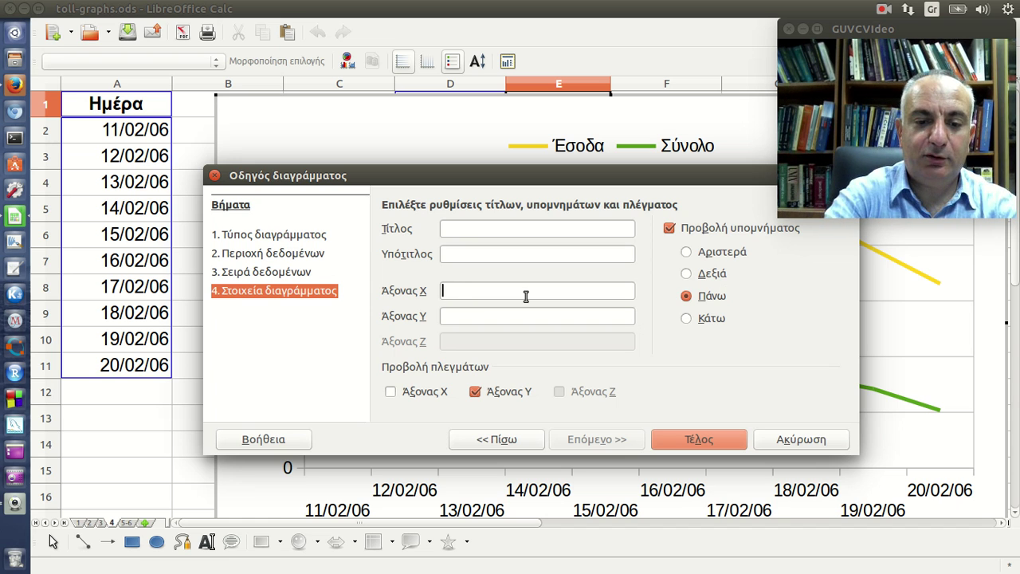
text(Ημερομην)
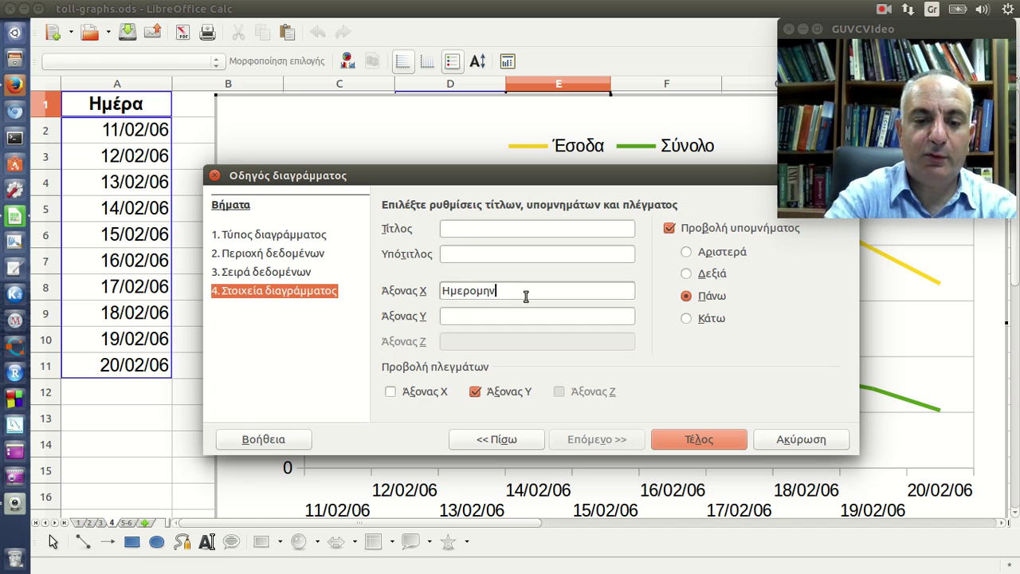
text(ία)
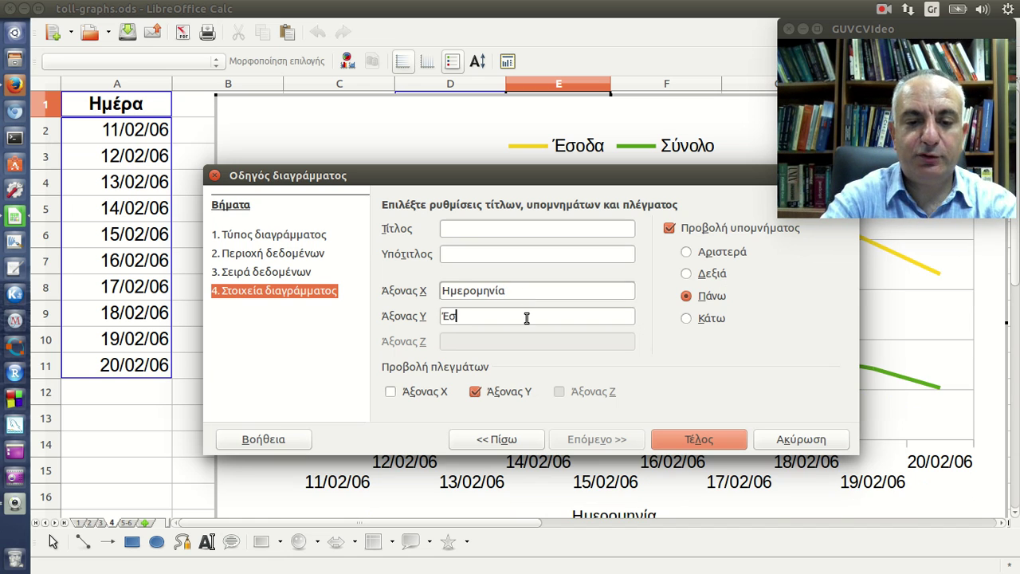
key(BackSpace)
key(BackSpace)
key(BackSpace)
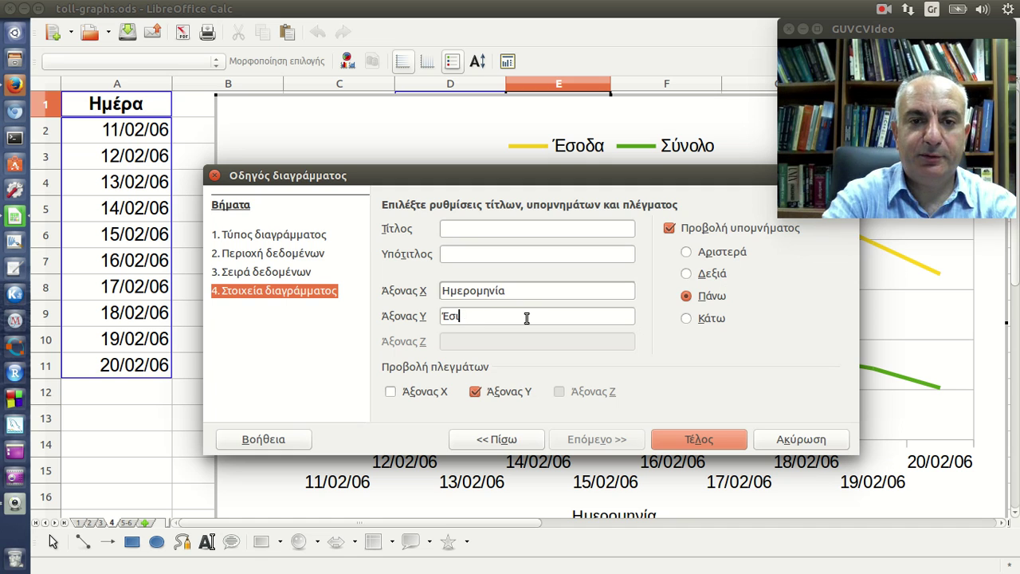
text(οδα)
key(alt+shift)
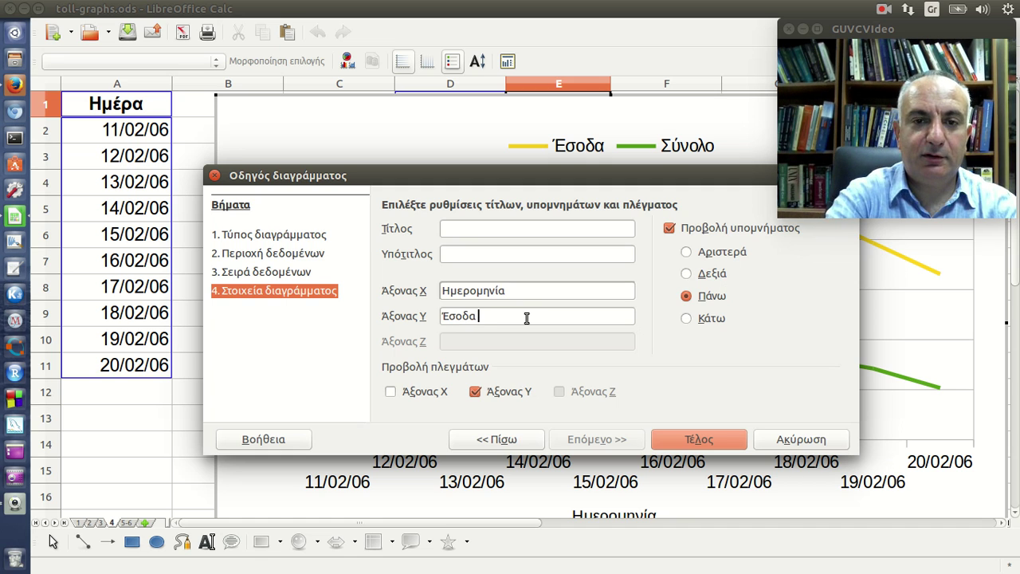
text((EUR)
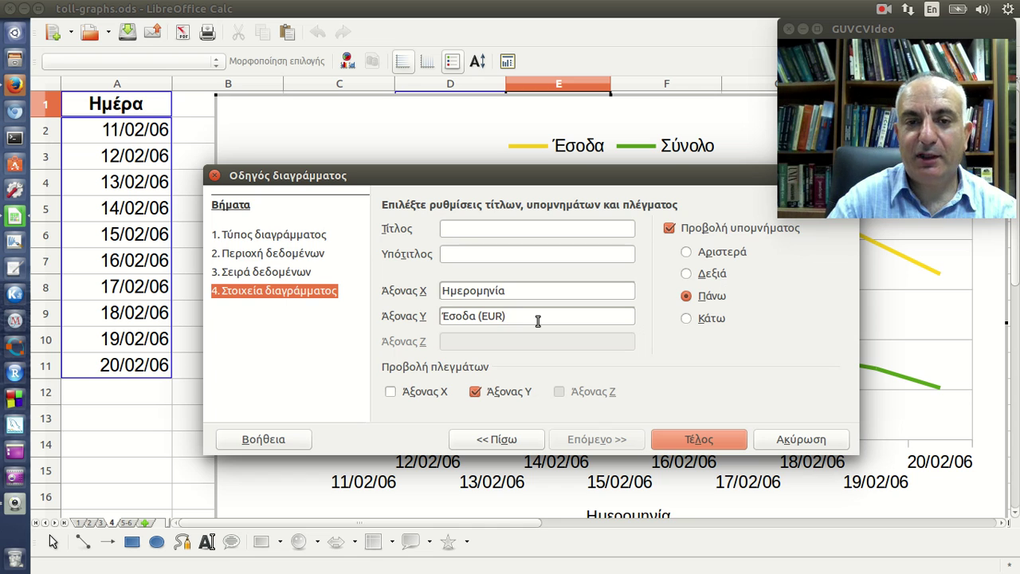
click(716, 437)
click(169, 317)
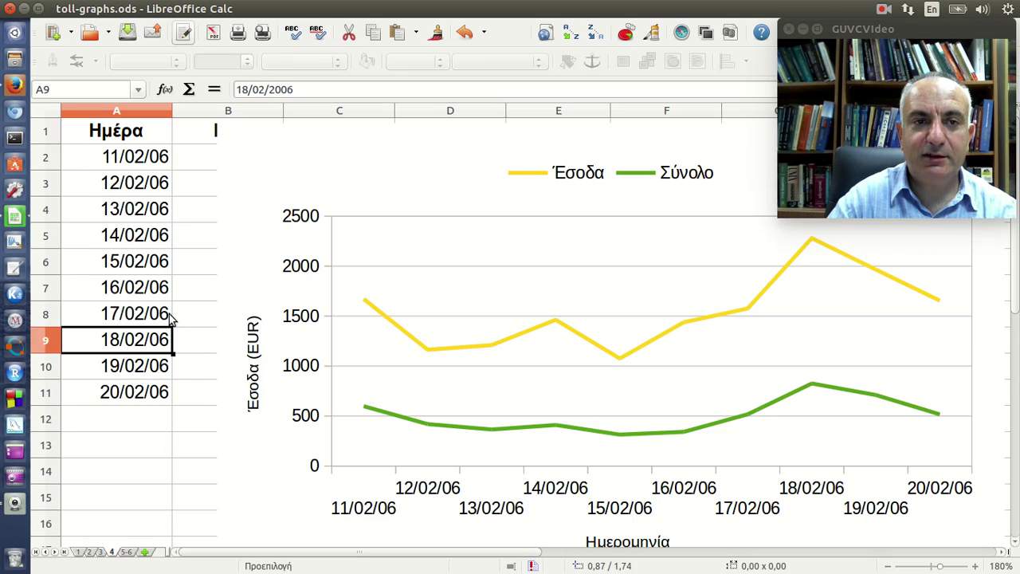
- Drag the line chart so it covers columns B–E, rows 3–15
click(231, 178)
mouse_move(218, 127)
mouse_down()
mouse_move(334, 187)
mouse_move(434, 263)
mouse_up()
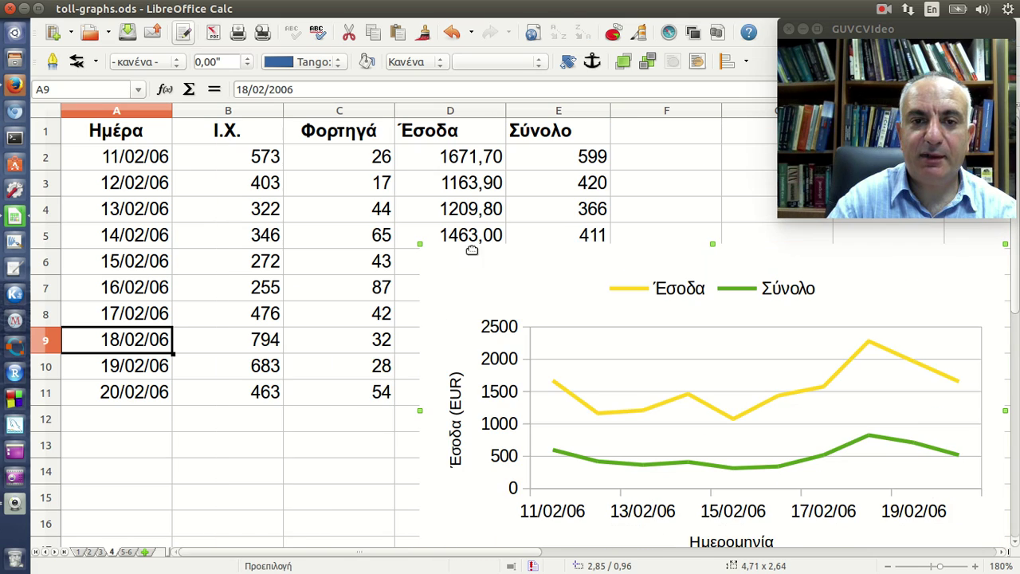
drag(510, 264, 279, 237)
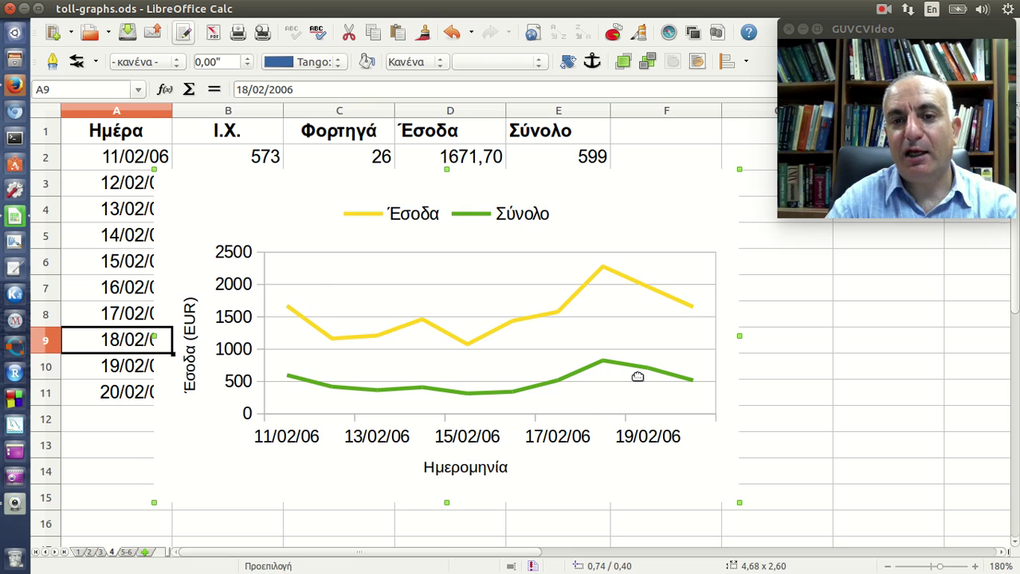
- Set the Σύνολο data series to plot on a secondary Y axis
double_click(638, 373)
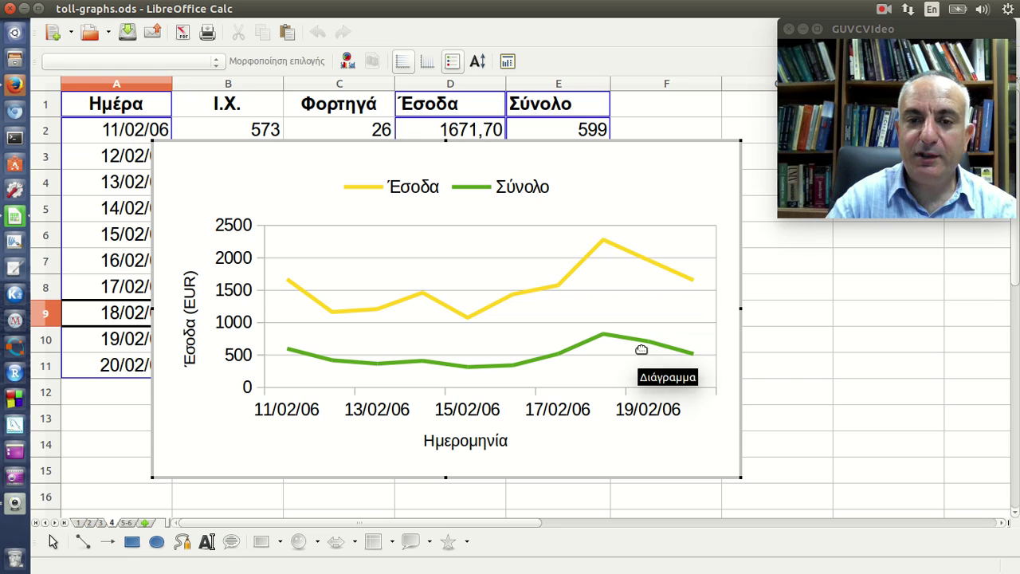
right_click(644, 341)
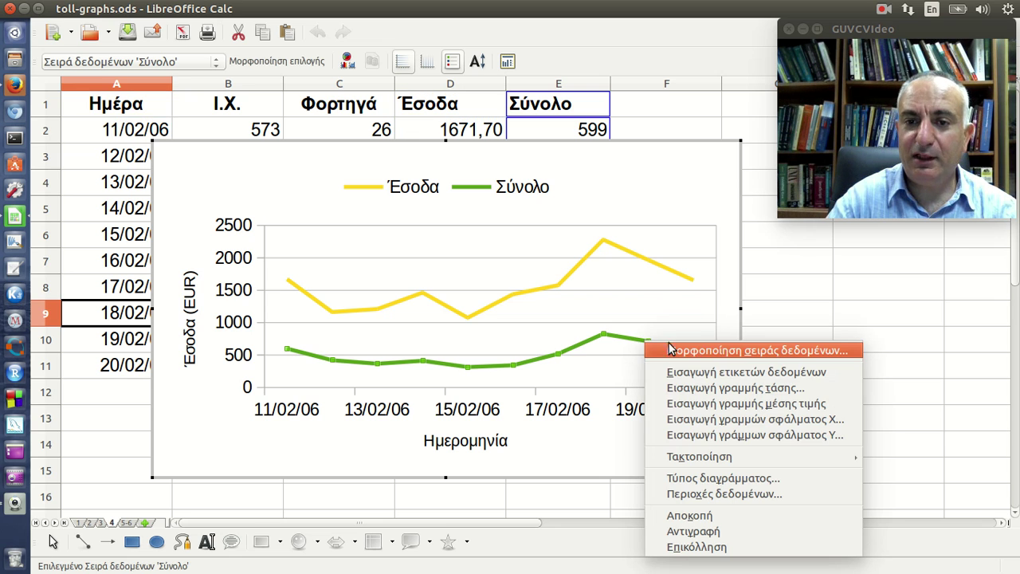
click(711, 352)
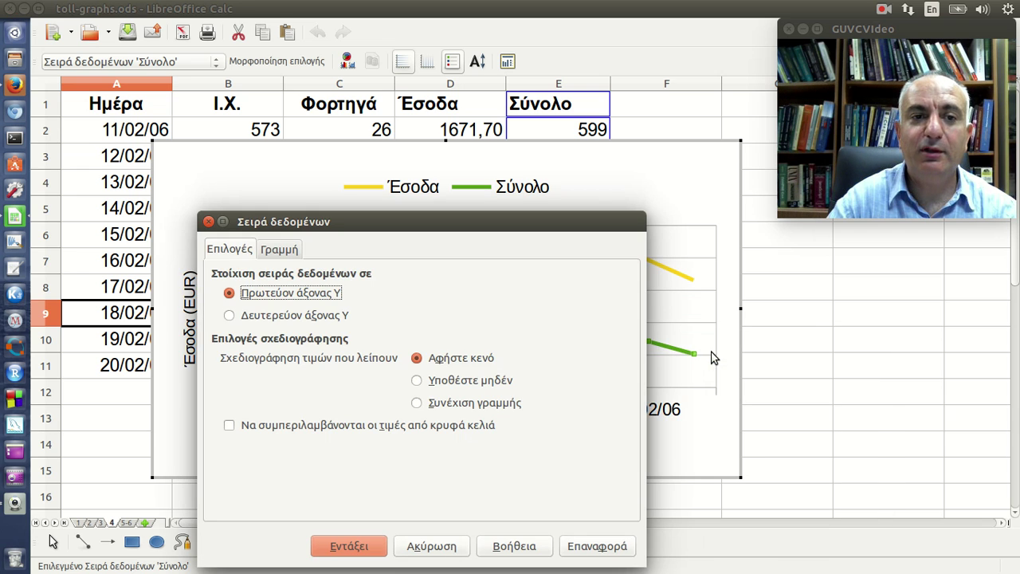
click(319, 317)
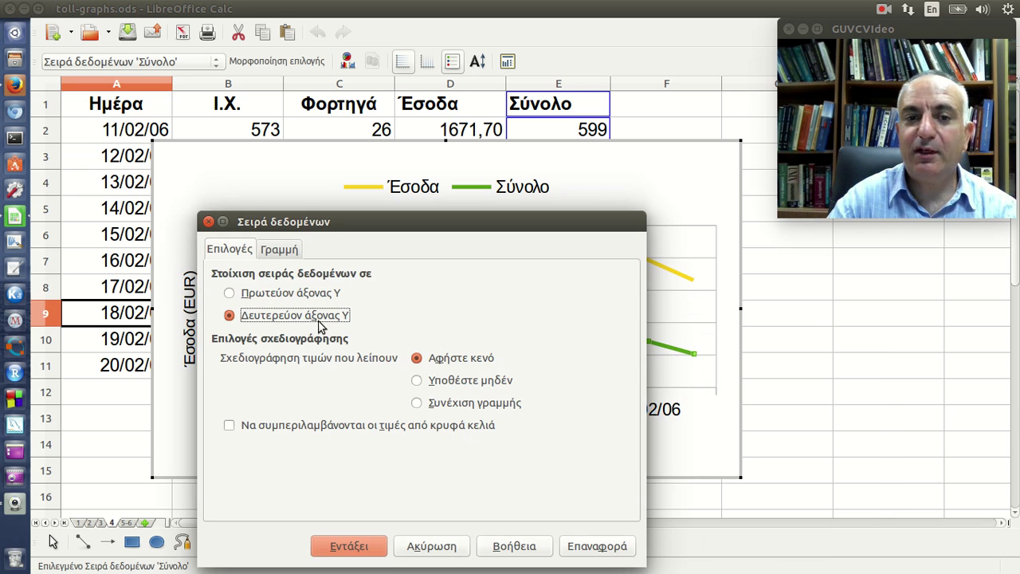
click(378, 547)
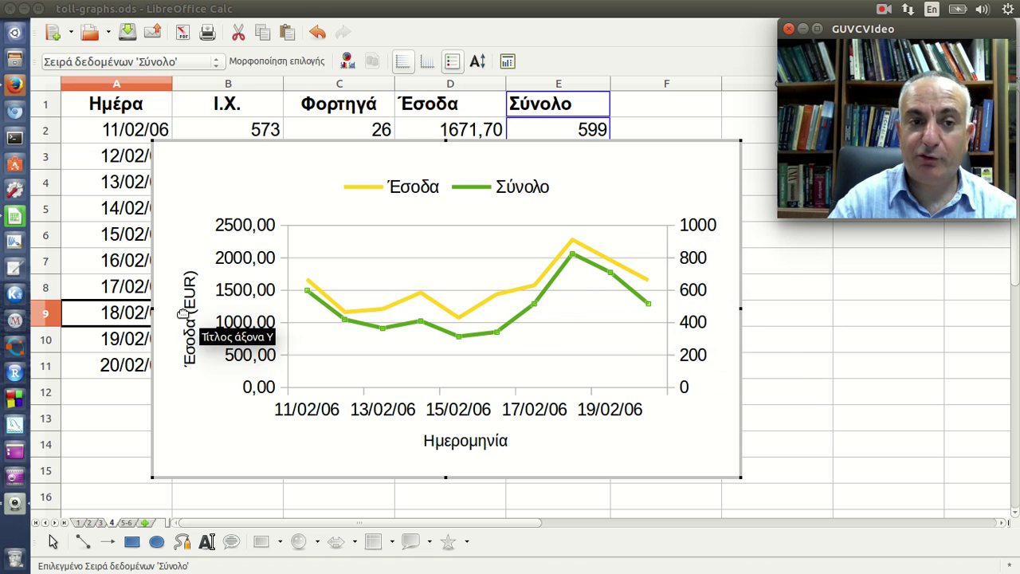
- Insert a secondary Y axis title and change its text to Σύνολο οχημάτων
right_click(698, 263)
click(749, 295)
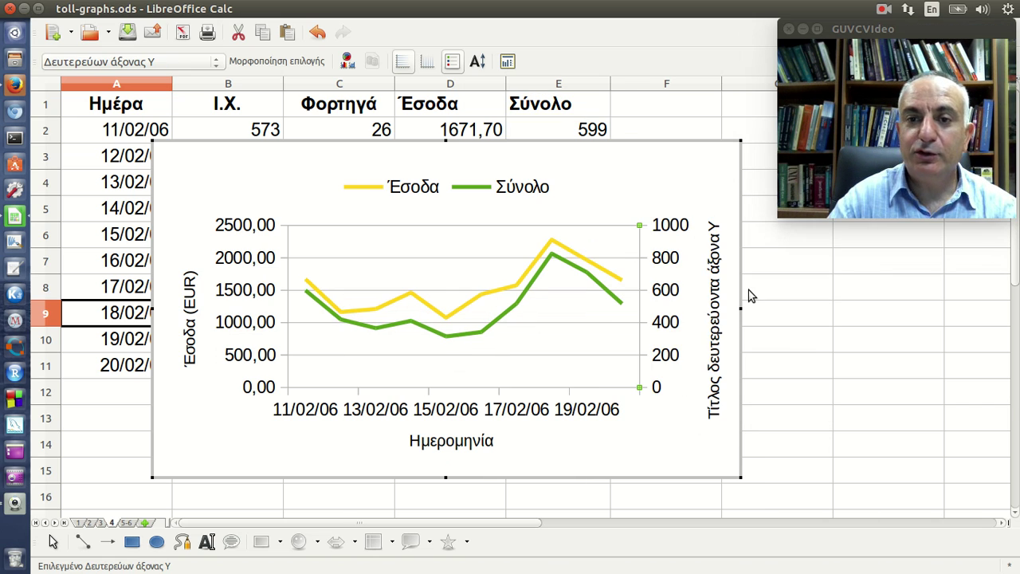
double_click(714, 319)
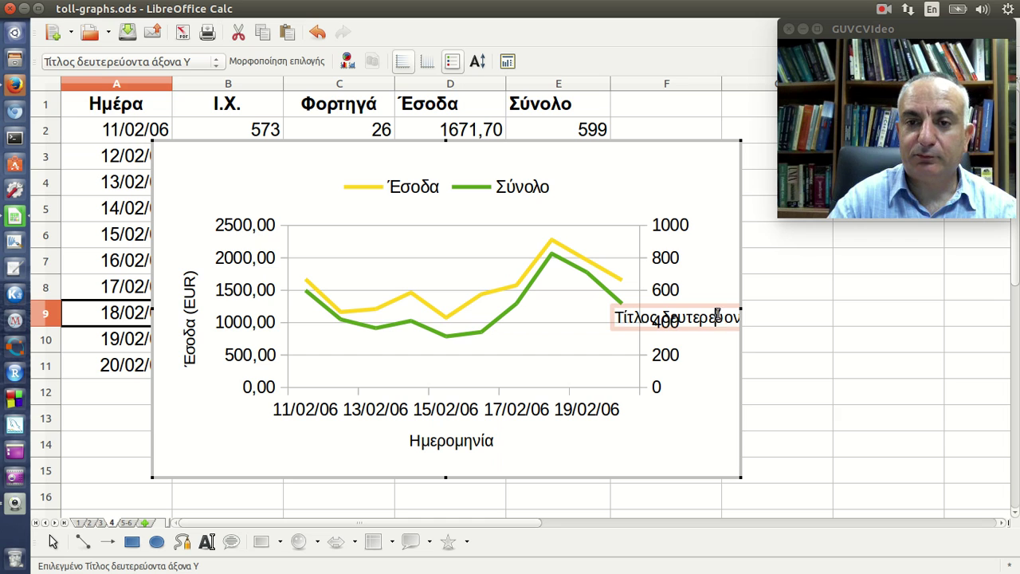
drag(717, 315, 607, 319)
key(Delete)
key(Delete)
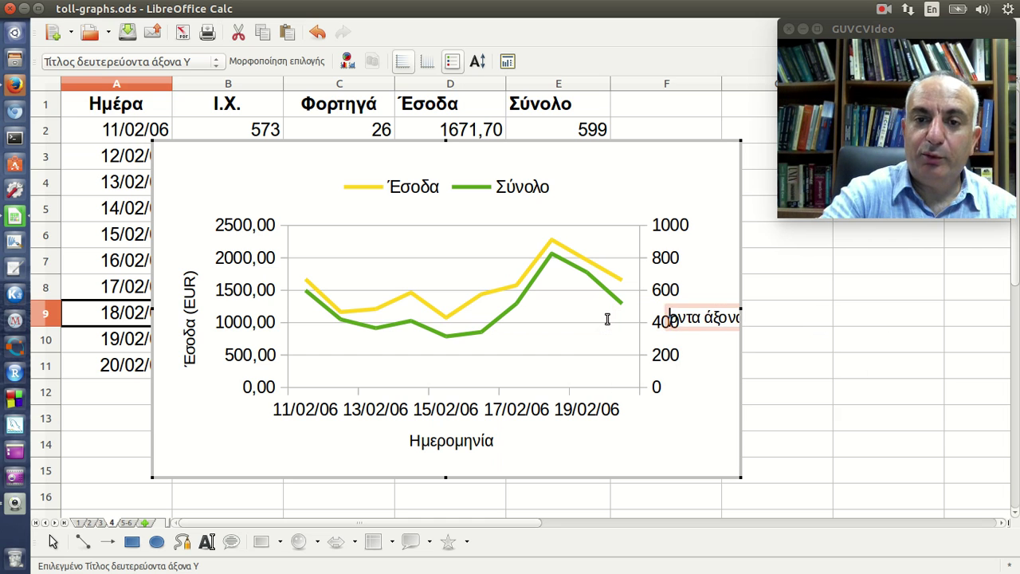
key(Delete)
key(Delete)
key(Delete)
key(Delete)
key(Delete)
key(Delete)
key(Delete)
key(Delete)
key(Delete)
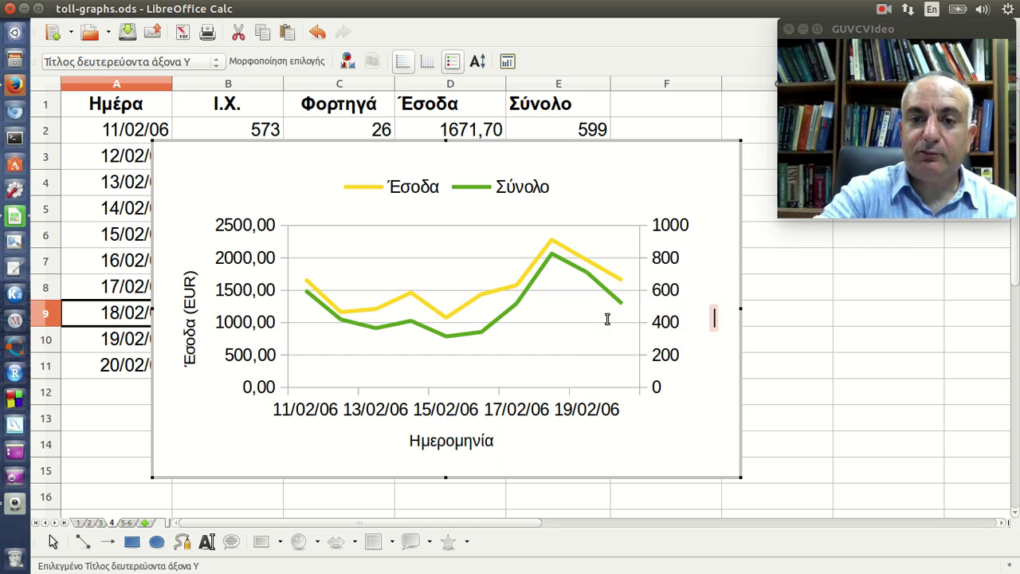
text(P)
key(BackSpace)
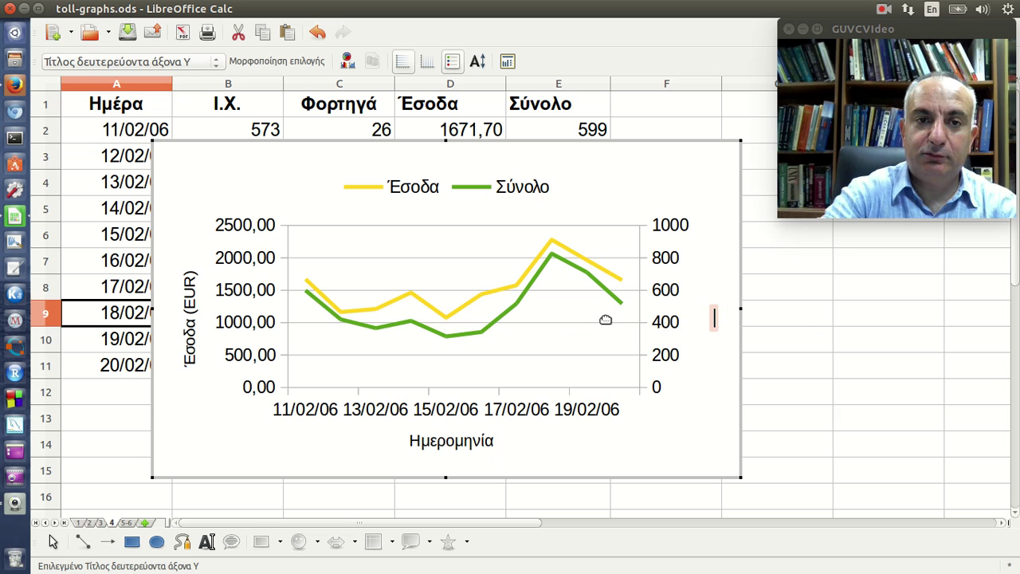
key(super+space)
text(Σ)
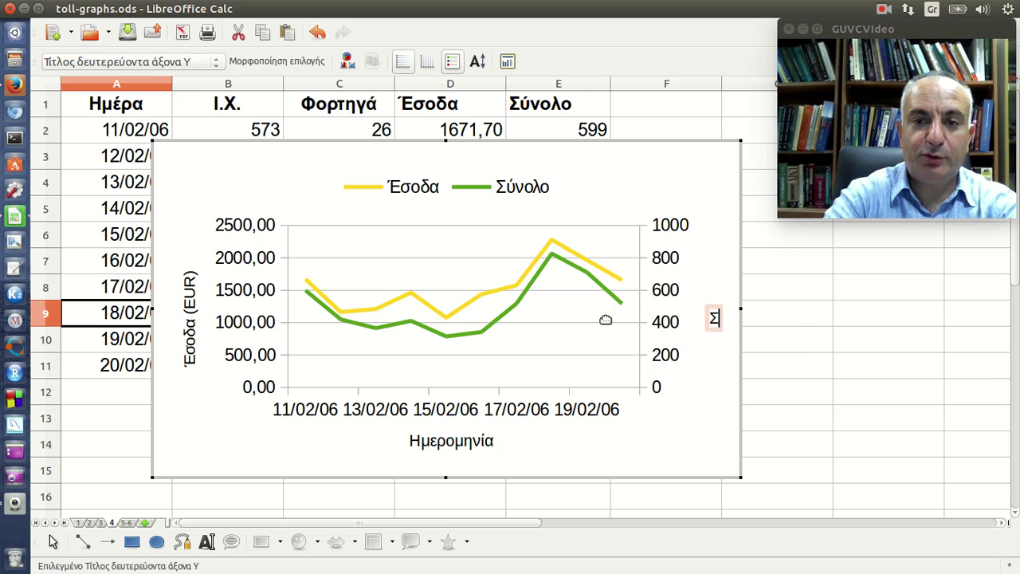
text(ύνολο)
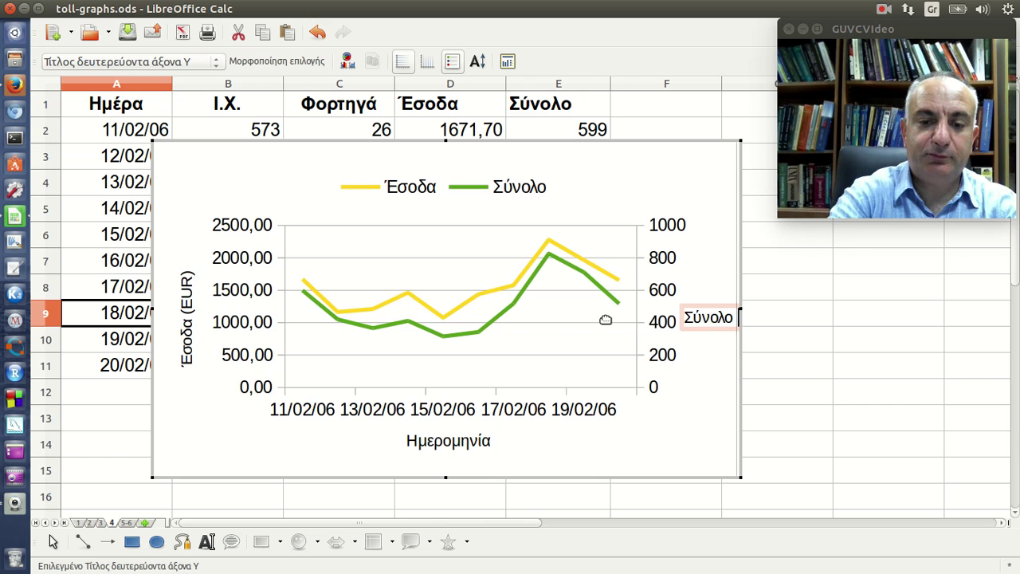
text( οχημλατων)
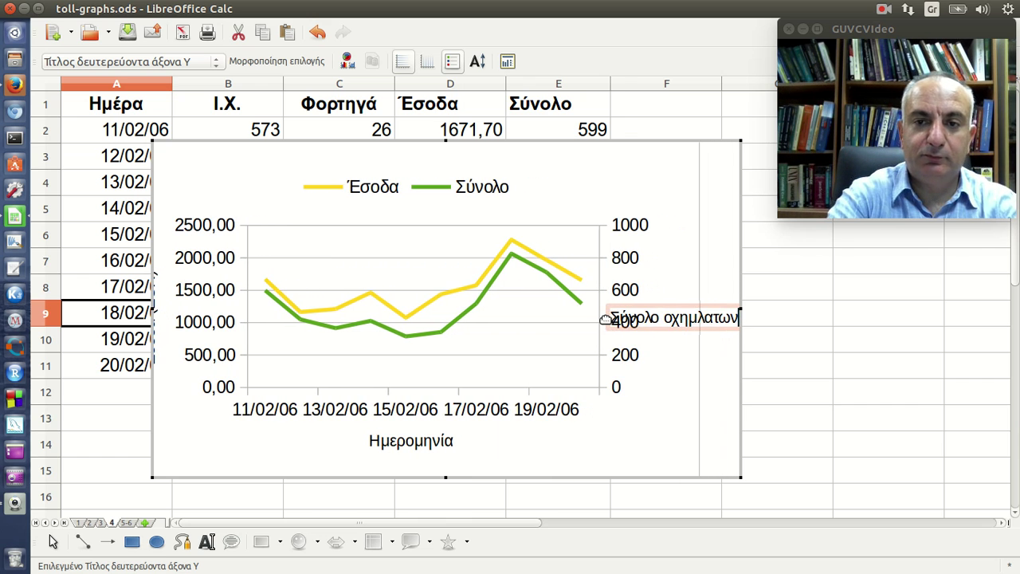
key(BackSpace)
key(BackSpace)
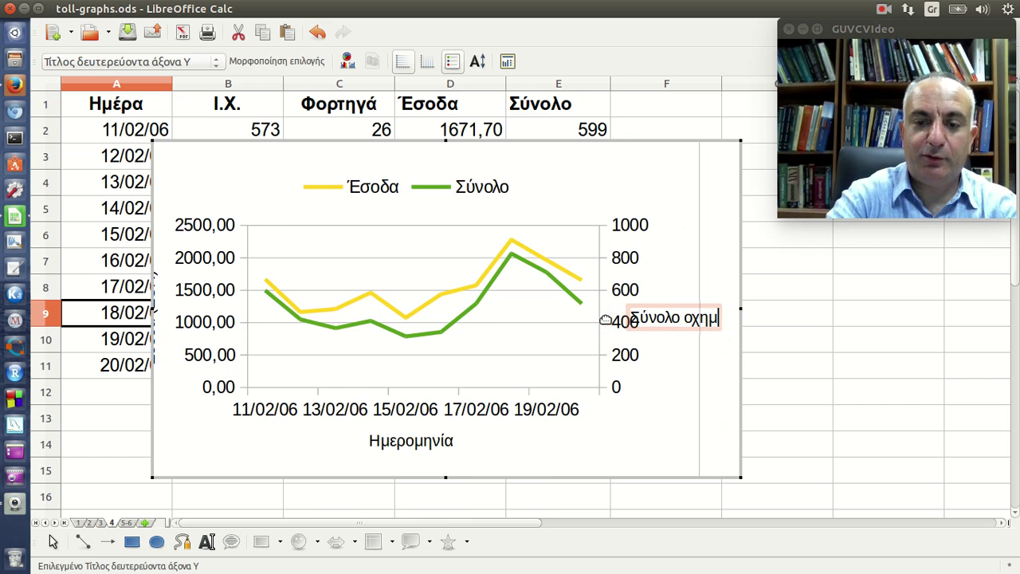
text(άτων)
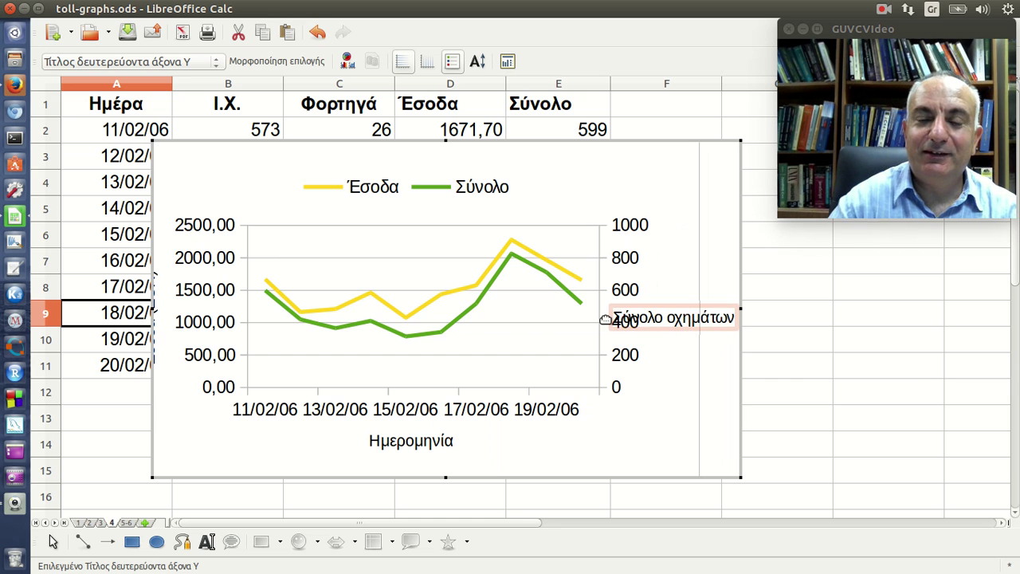
click(723, 392)
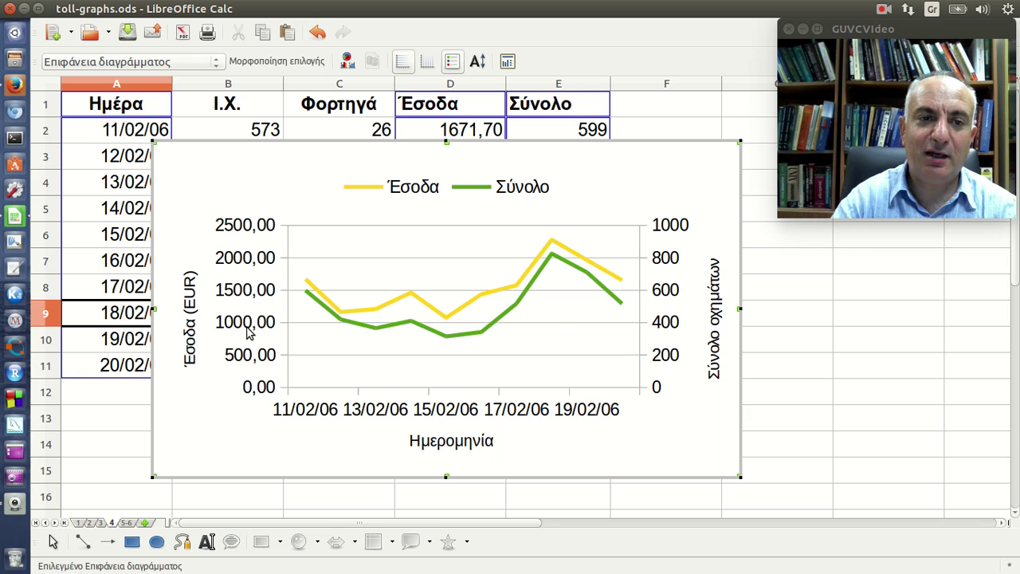
- Format the left revenue Y axis numbers with 0 decimal places instead of the source format
right_click(257, 325)
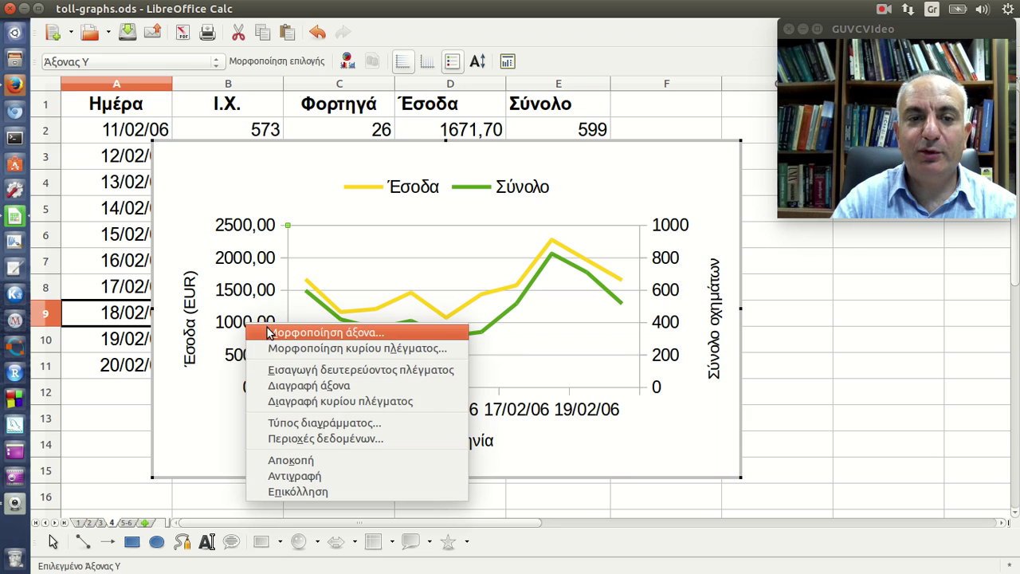
click(260, 331)
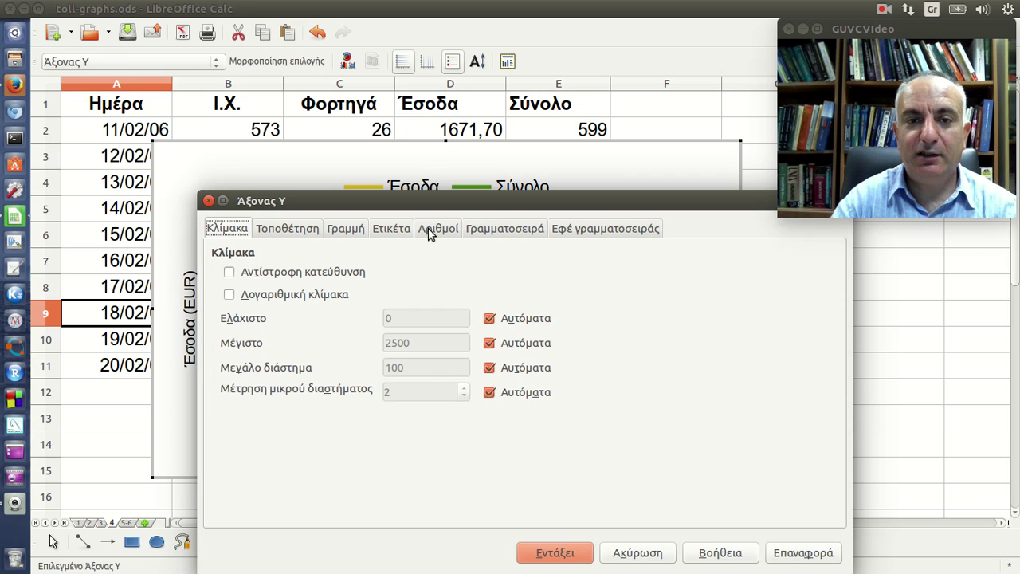
click(430, 230)
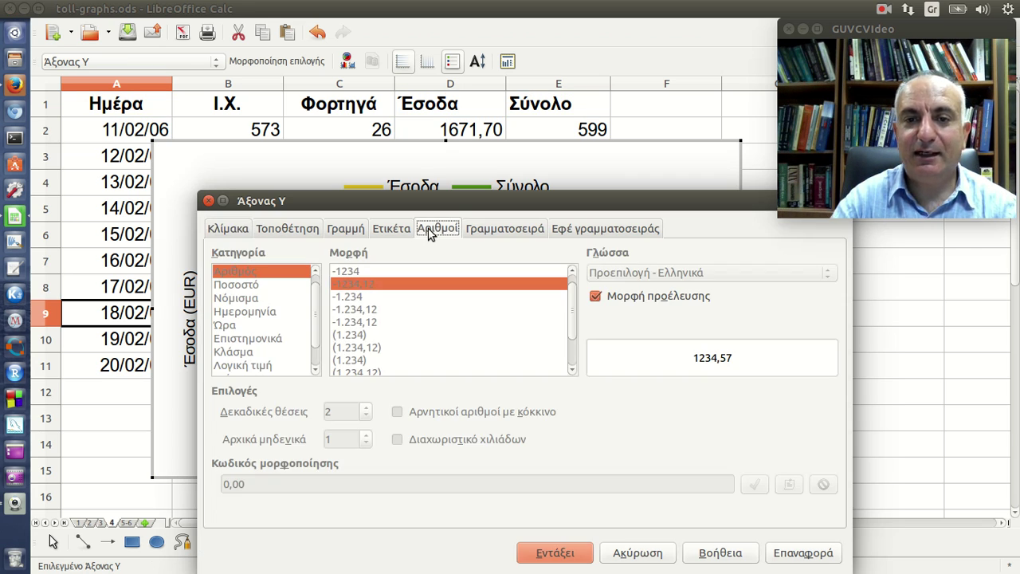
click(596, 296)
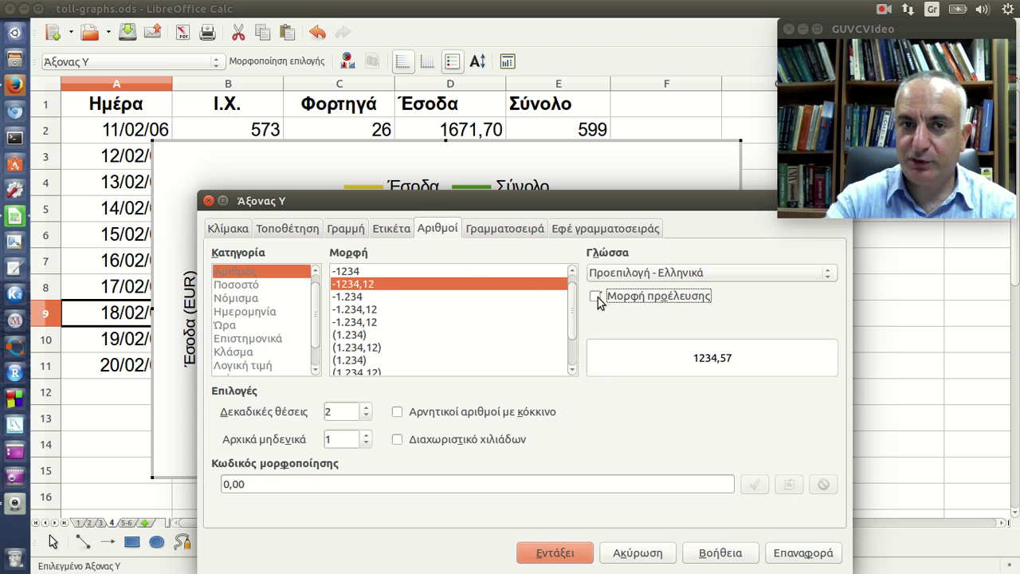
click(367, 416)
click(366, 416)
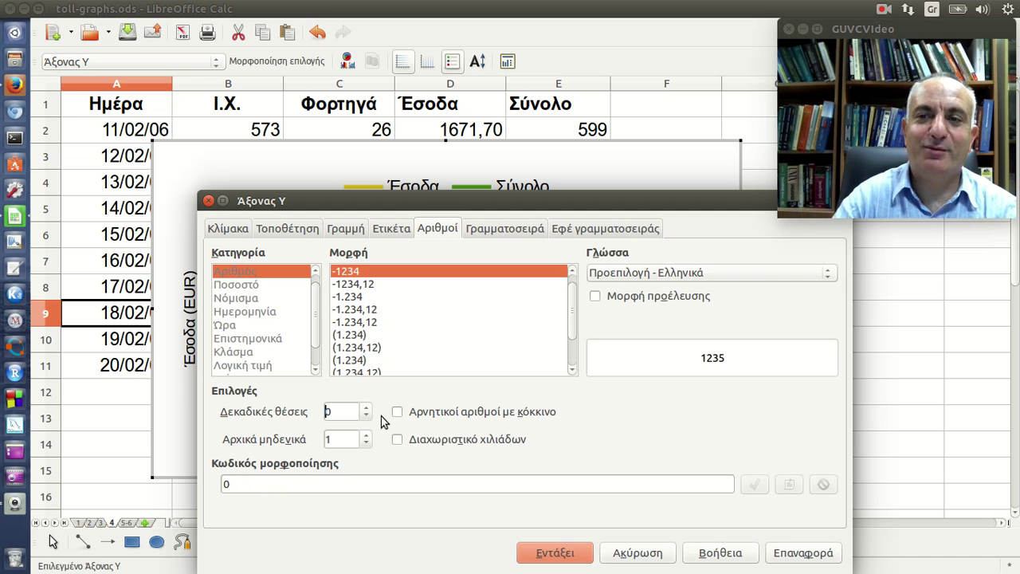
click(549, 558)
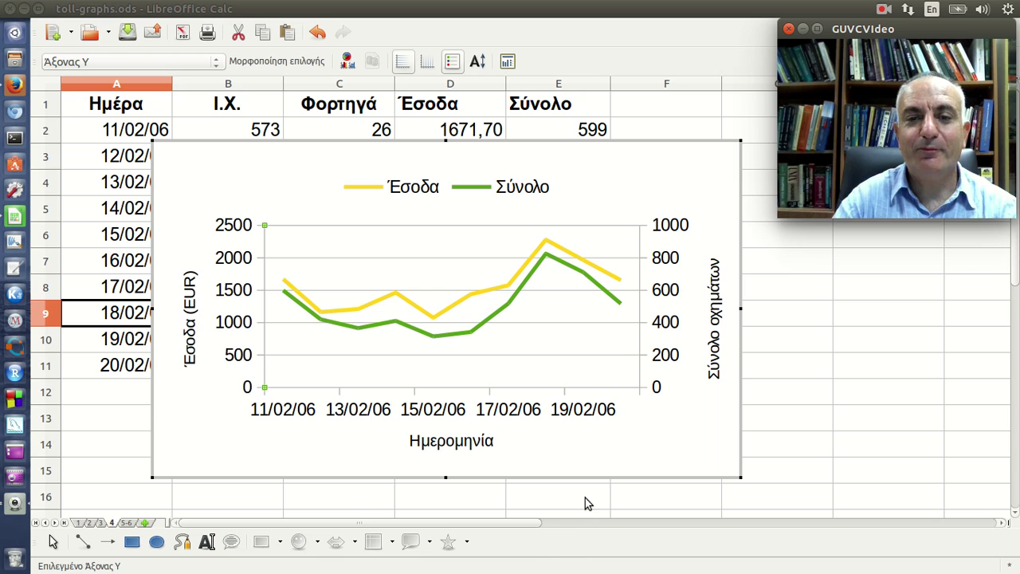
click(635, 453)
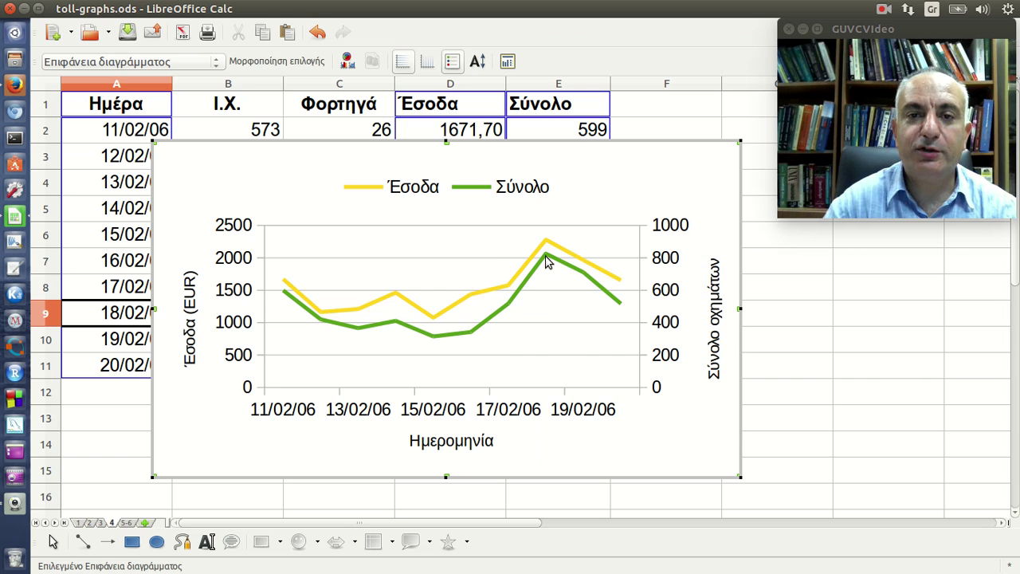
- Exit chart editing and move the chart slightly right and down on the sheet
click(813, 276)
drag(631, 214, 681, 241)
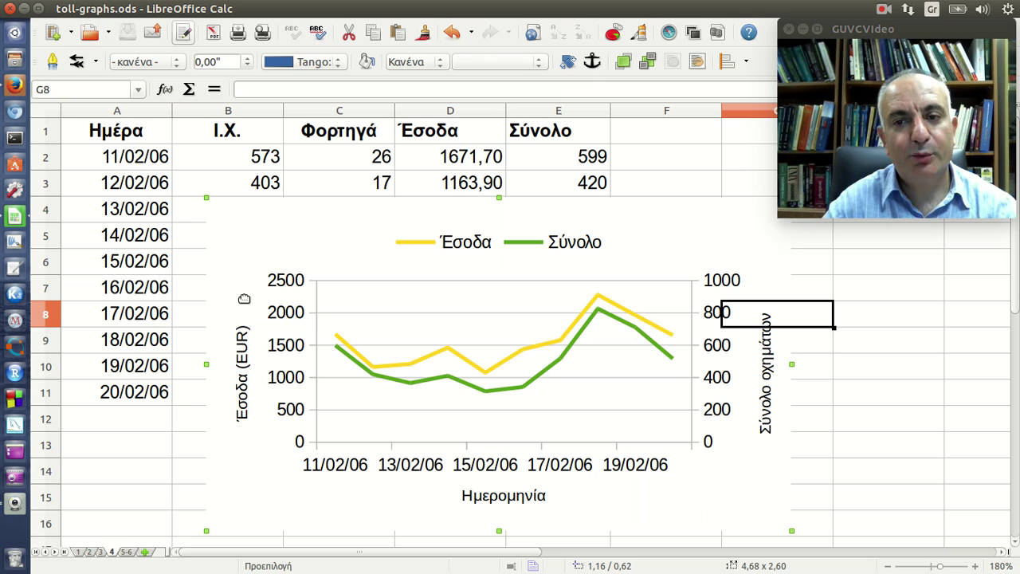
click(118, 137)
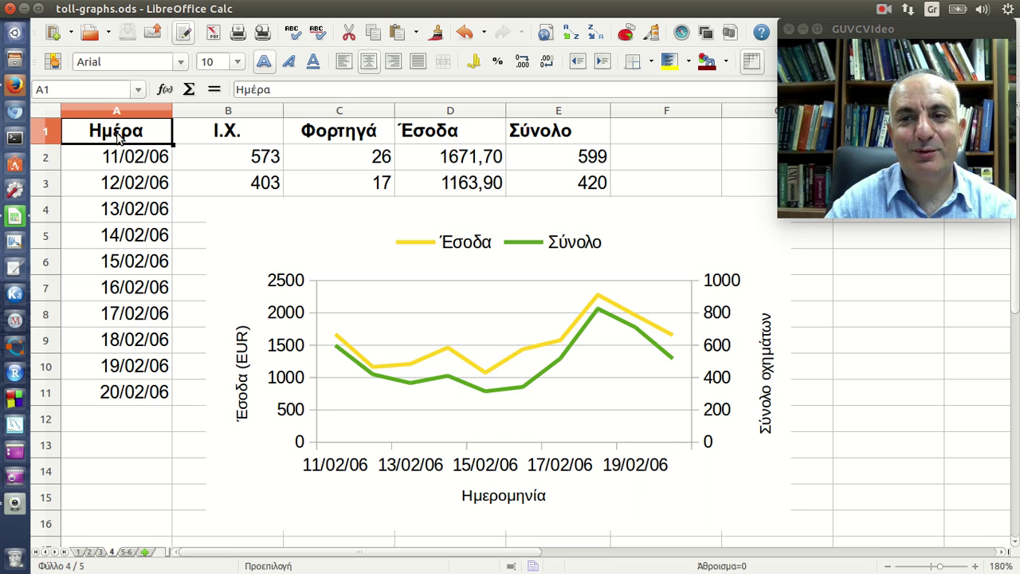
- Return to the course exercise page in Firefox and scroll to the attachments section
click(24, 88)
scroll(421, 370, down, 1)
click(421, 370)
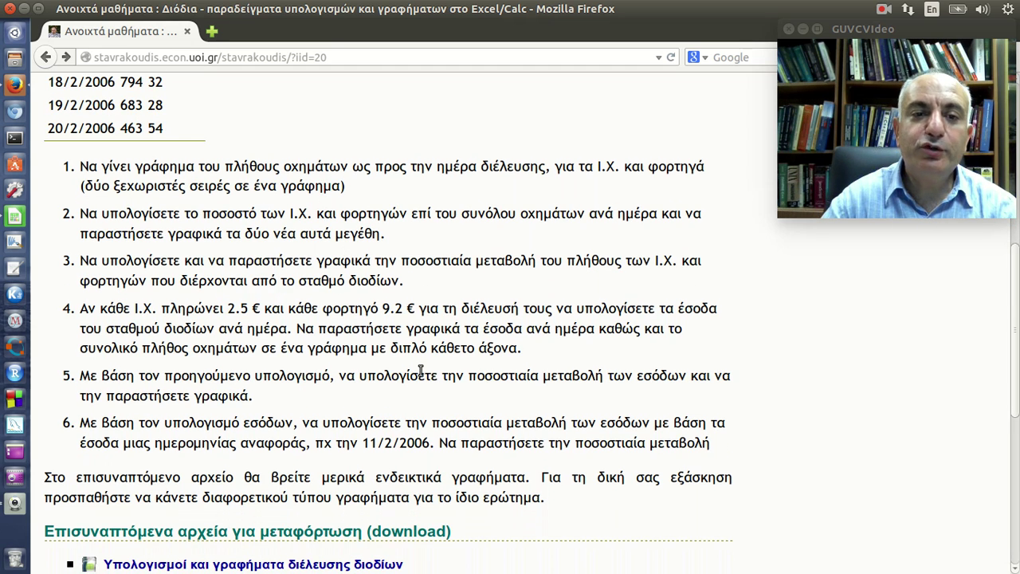
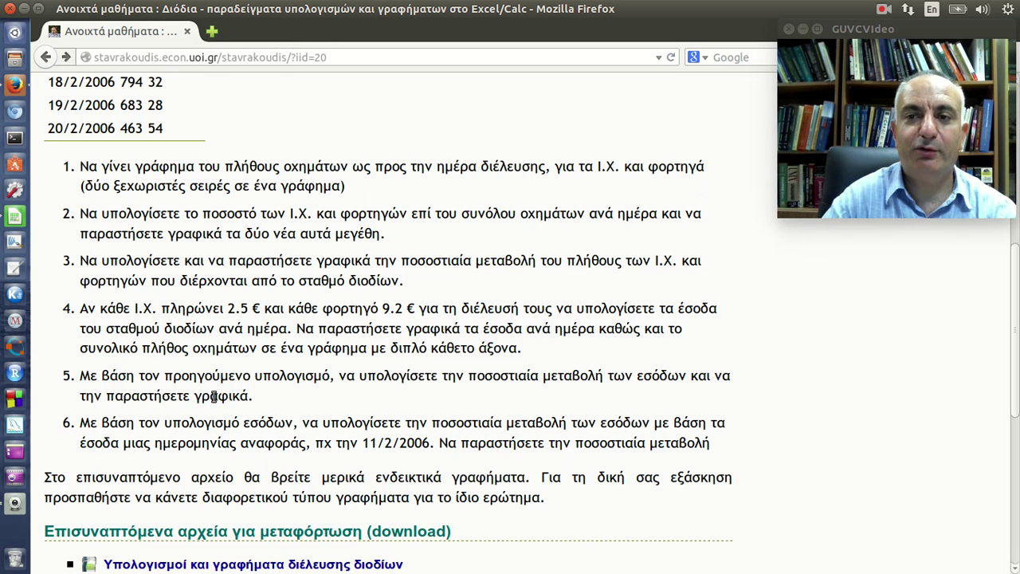
- Switch to the toll-graphs spreadsheet and show its 5-6 sheet
click(19, 225)
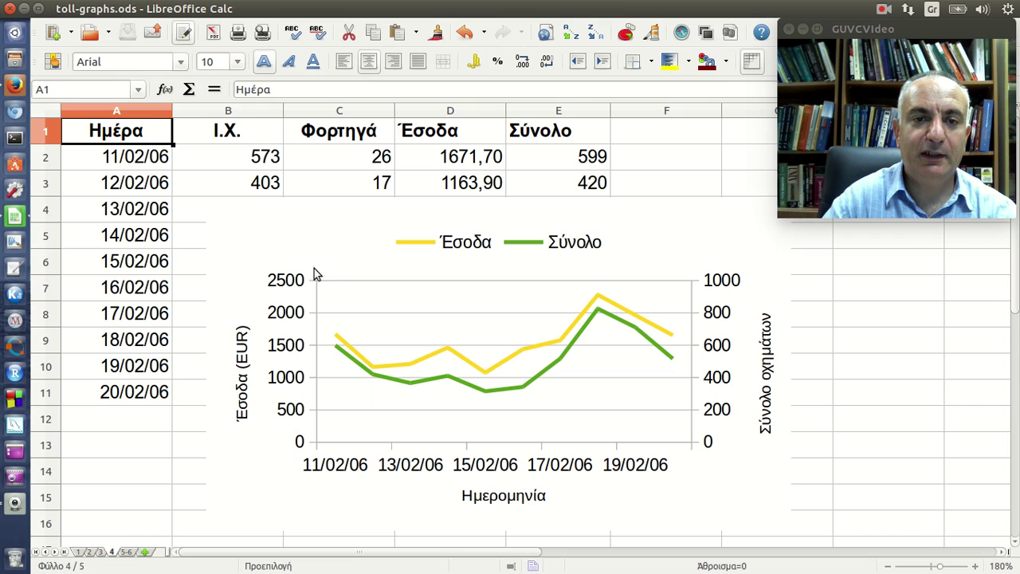
click(127, 551)
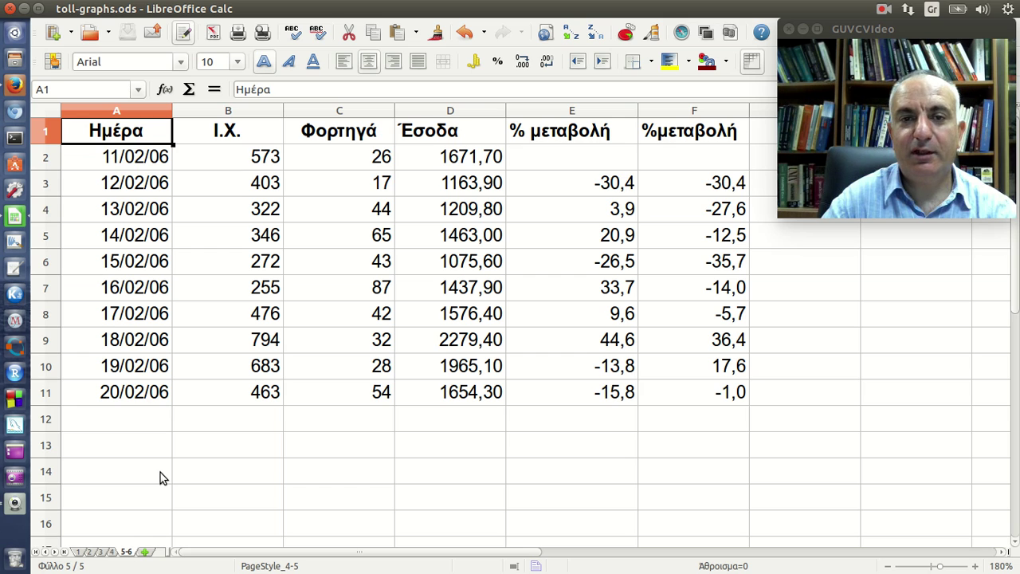
click(430, 157)
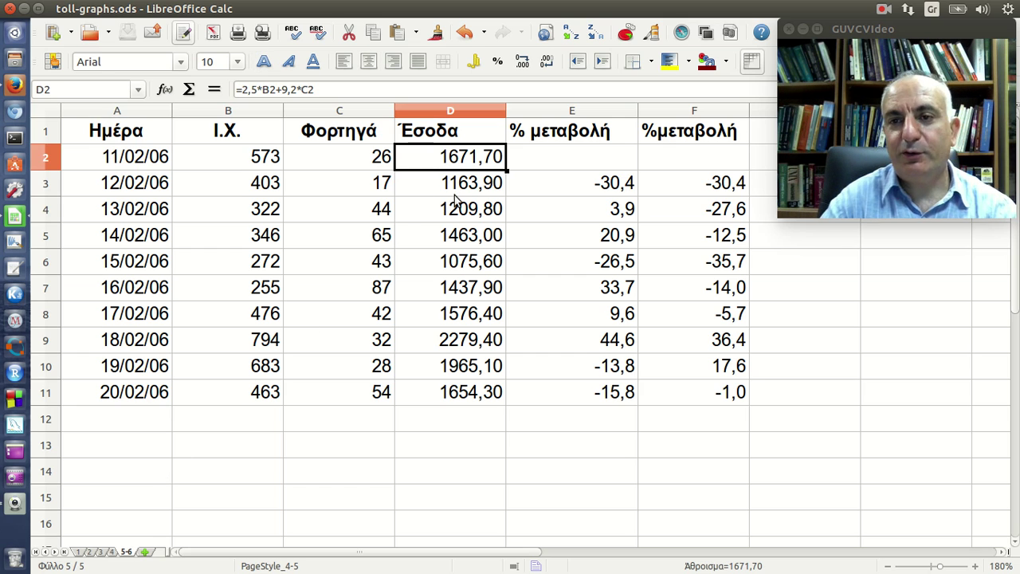
click(343, 90)
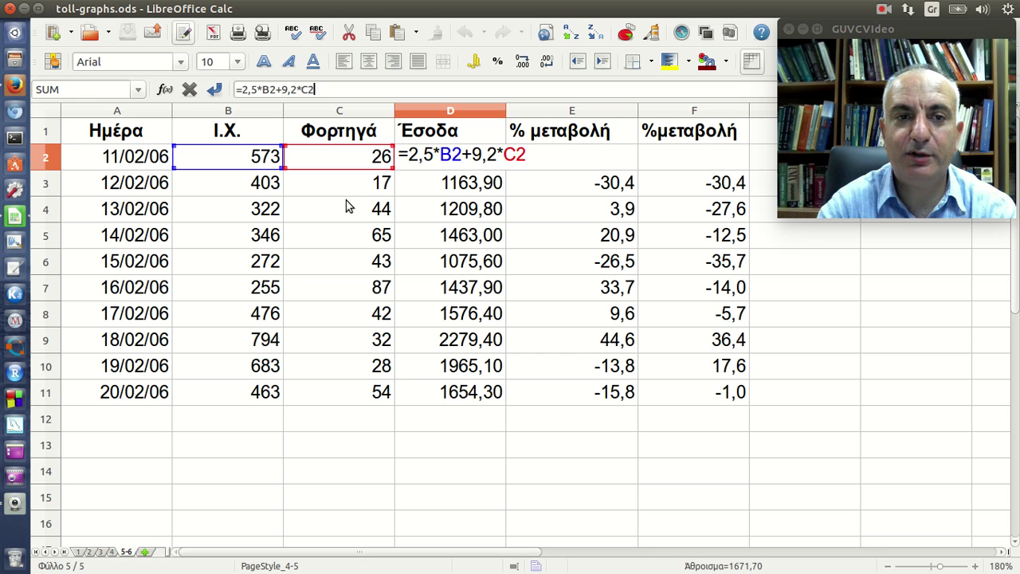
key(Return)
click(470, 162)
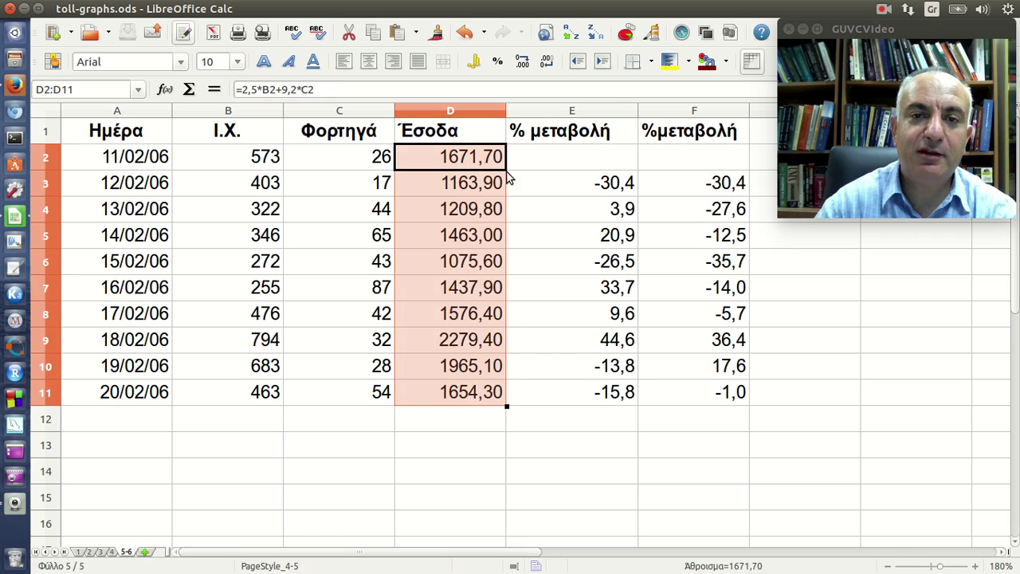
double_click(506, 176)
click(472, 185)
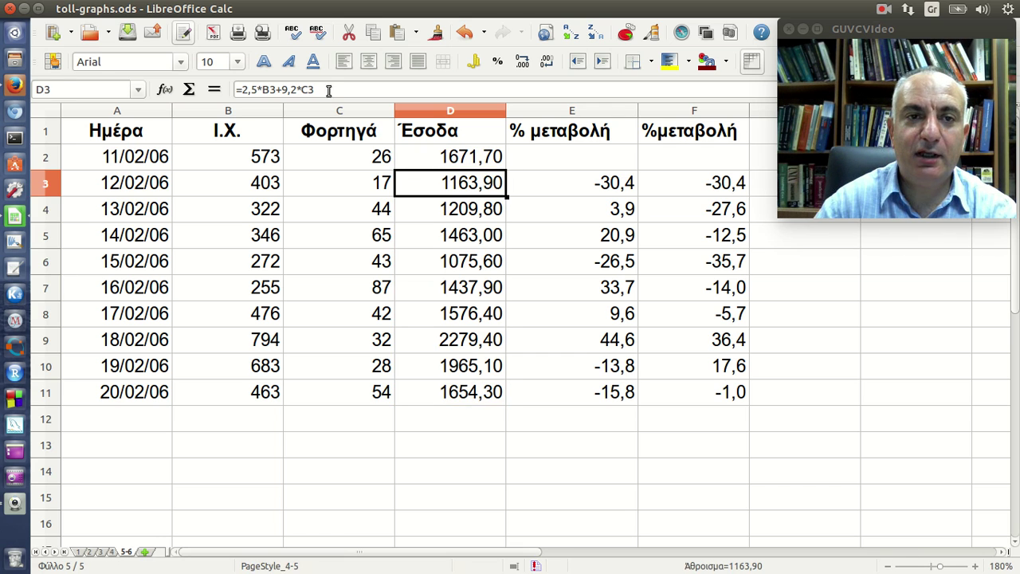
click(331, 86)
click(454, 209)
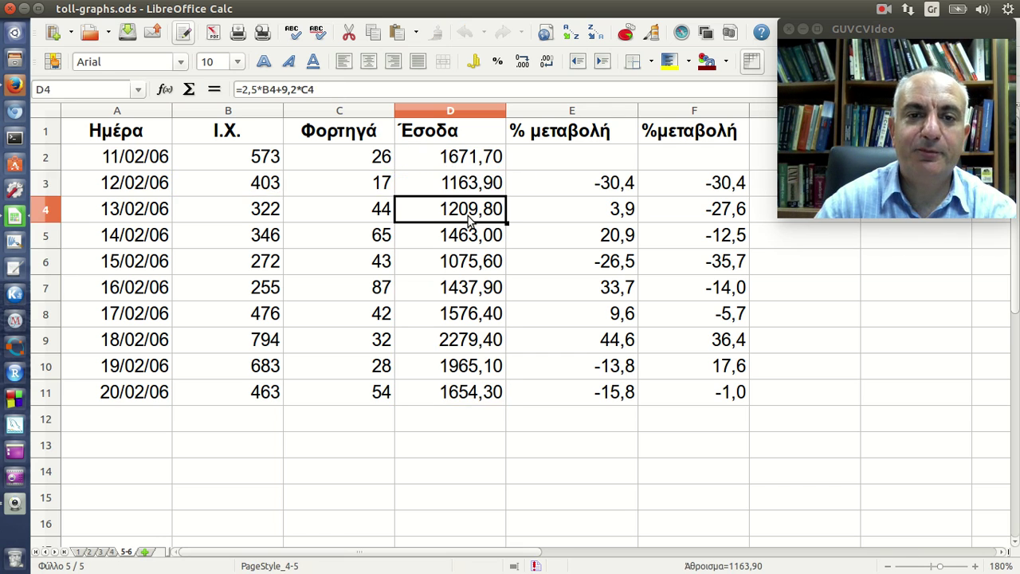
click(340, 90)
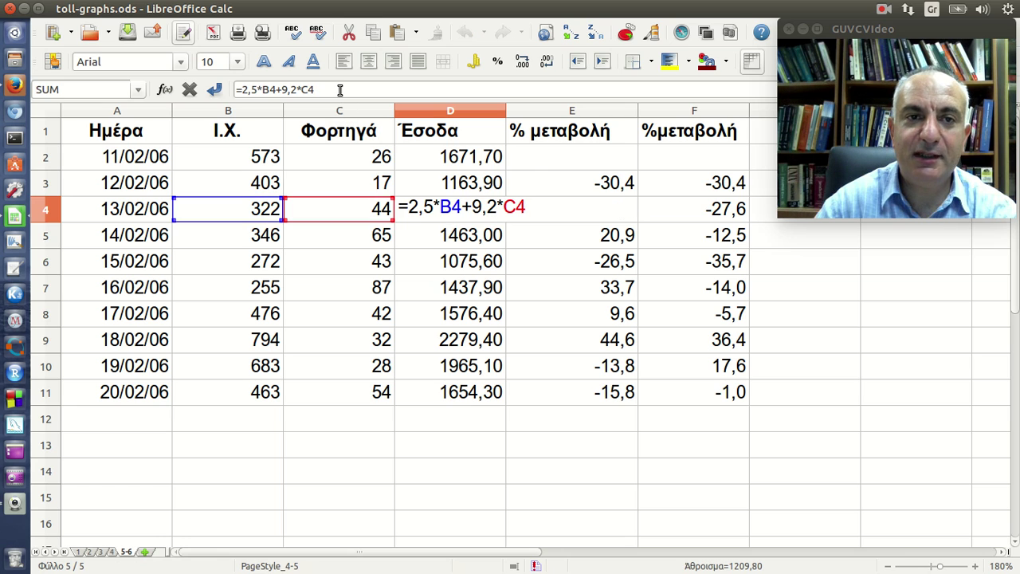
key(Return)
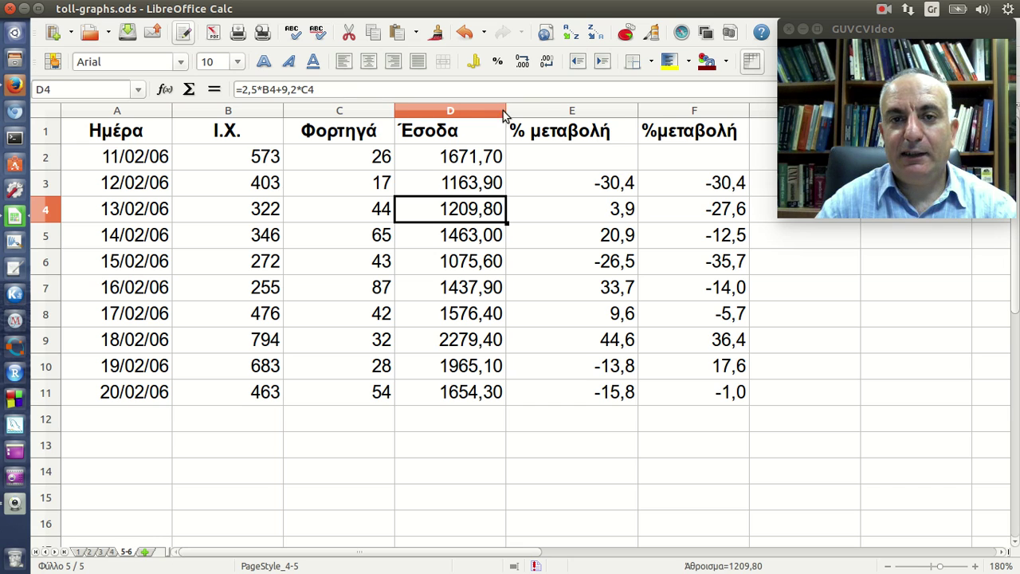
click(550, 111)
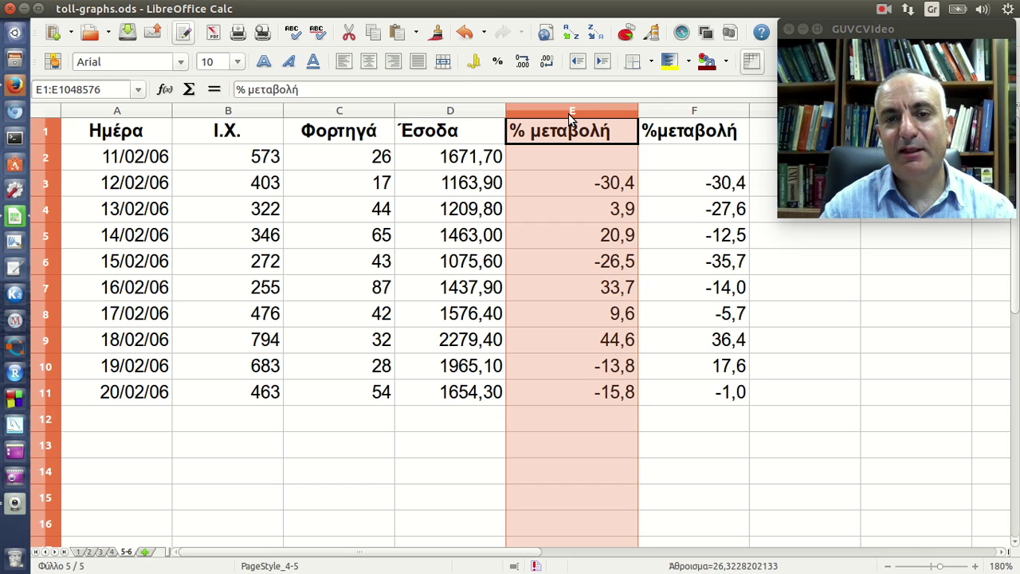
click(574, 181)
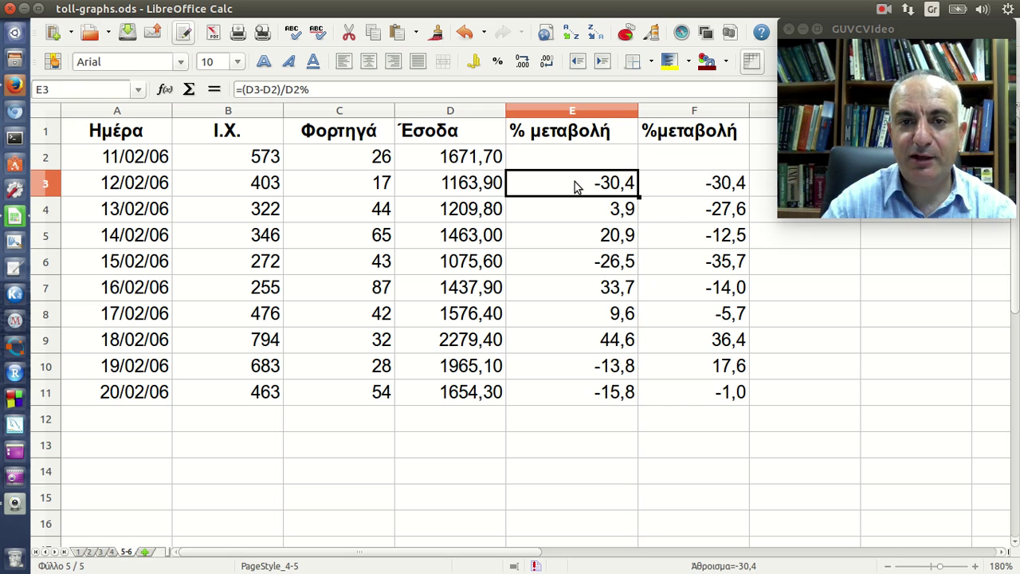
click(125, 160)
click(136, 190)
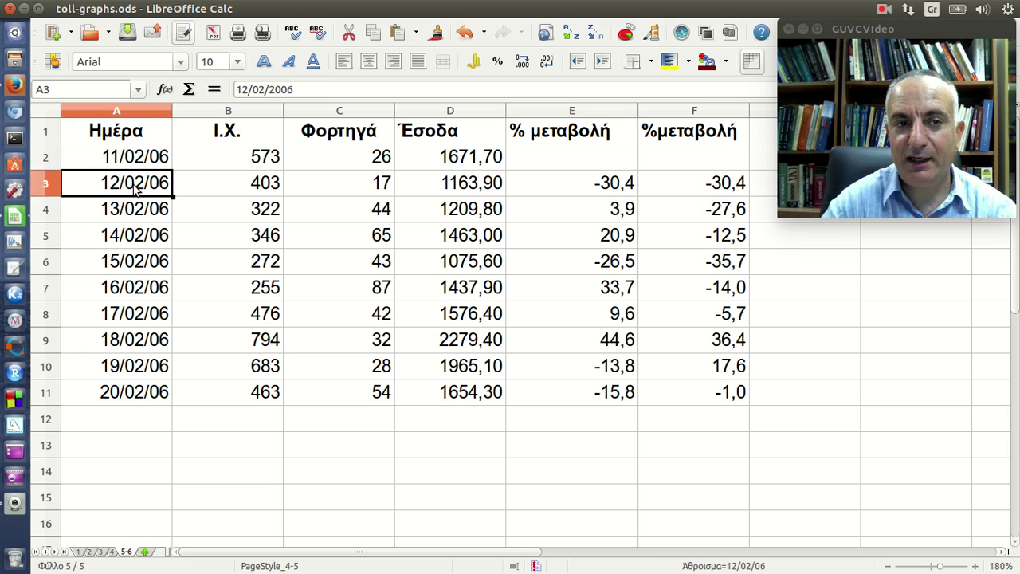
click(573, 193)
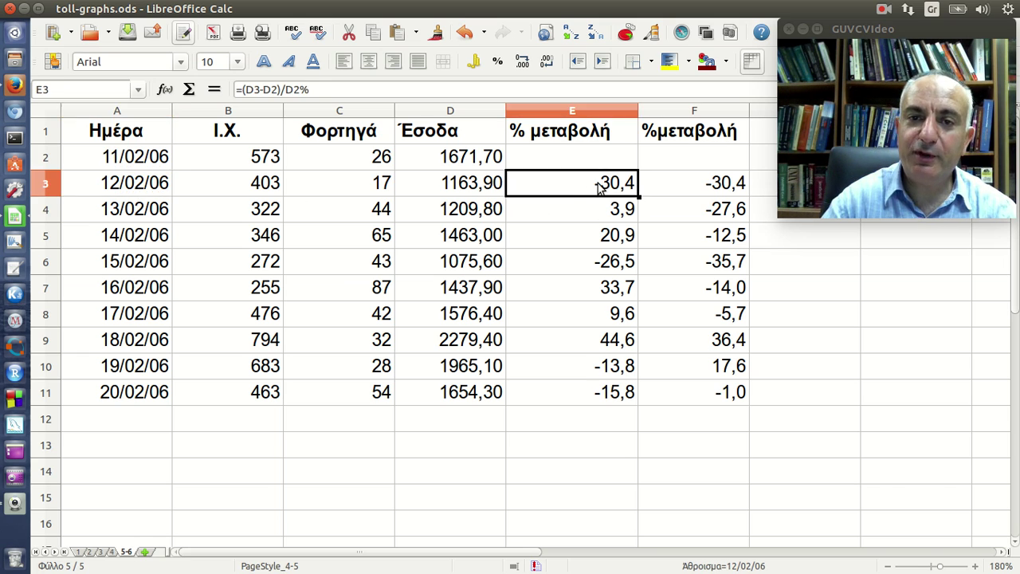
click(482, 161)
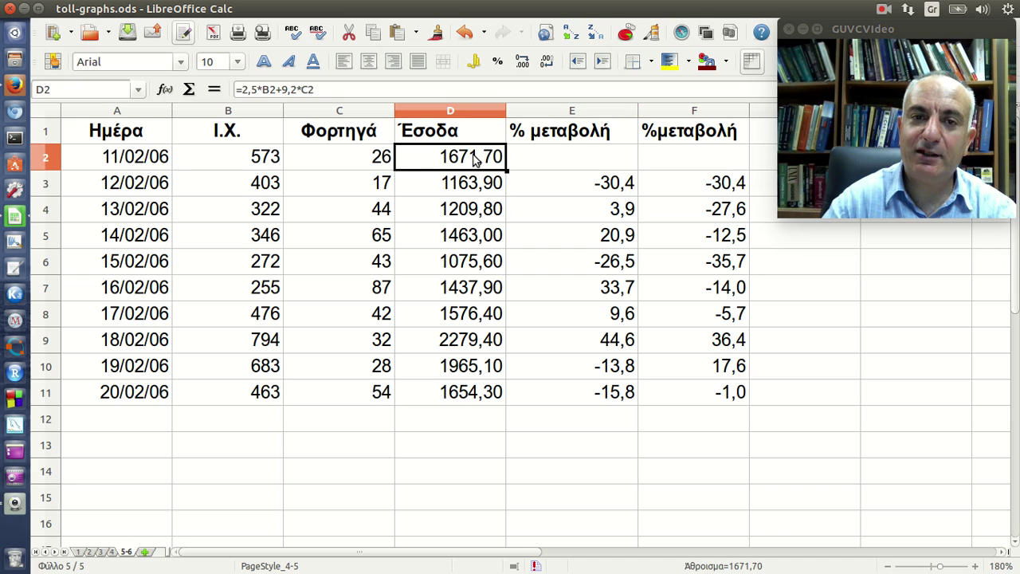
click(480, 185)
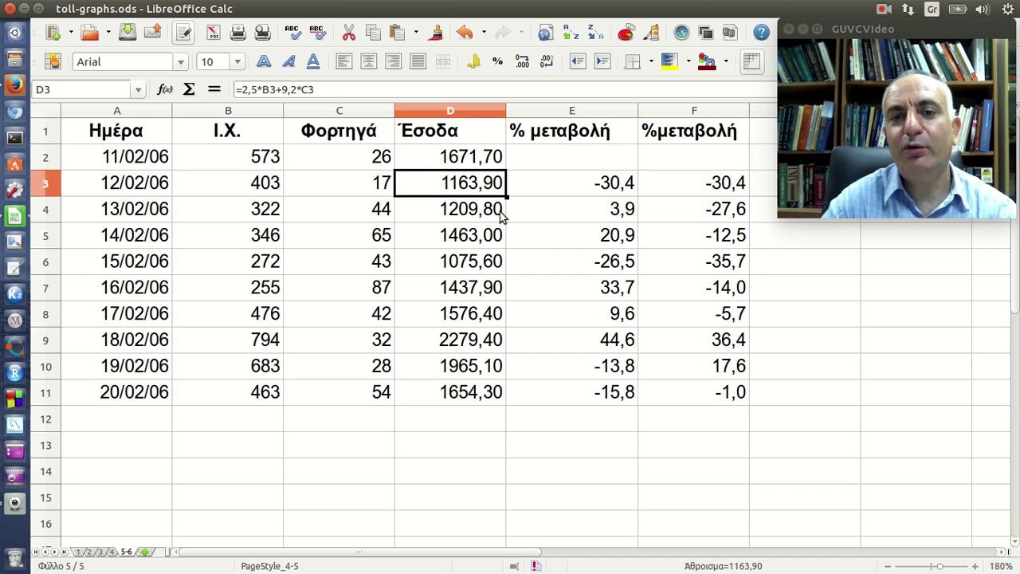
click(472, 218)
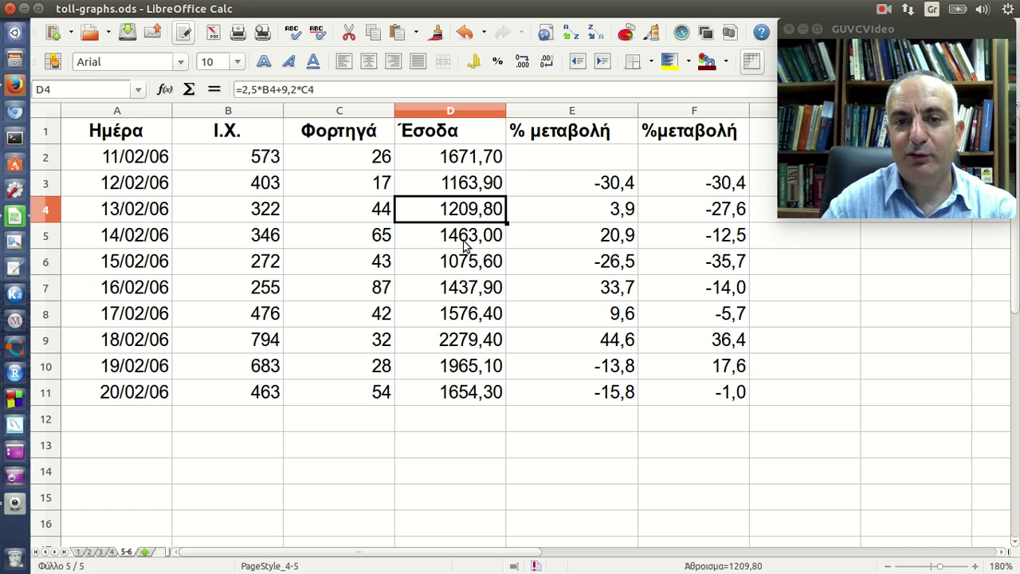
click(466, 245)
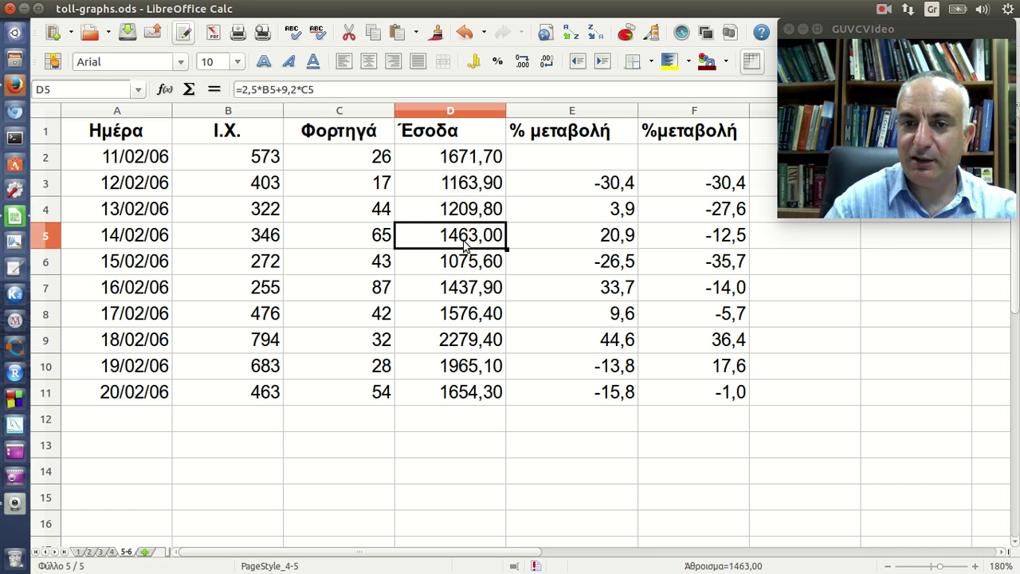
click(581, 242)
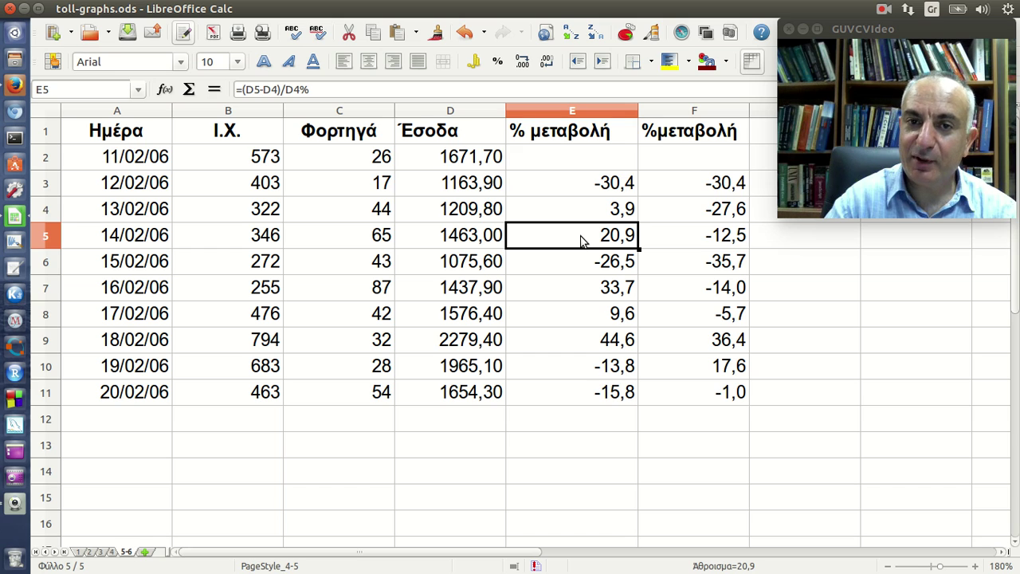
click(476, 245)
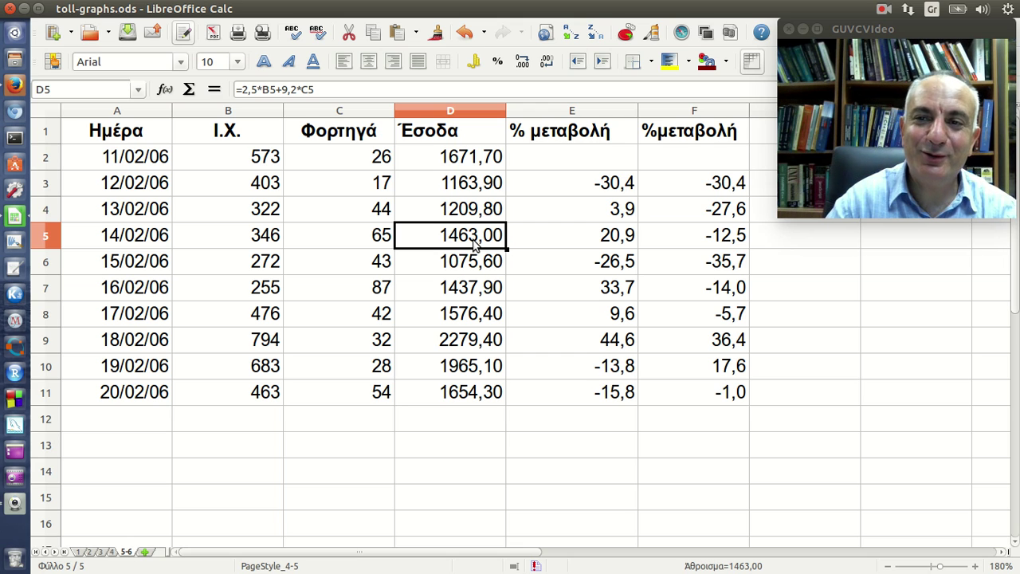
click(477, 215)
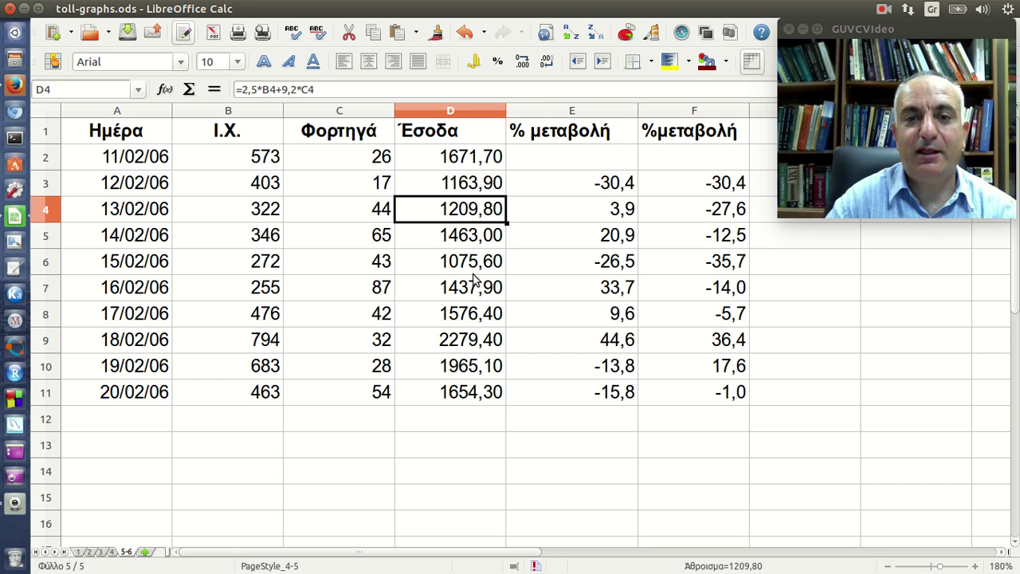
click(588, 233)
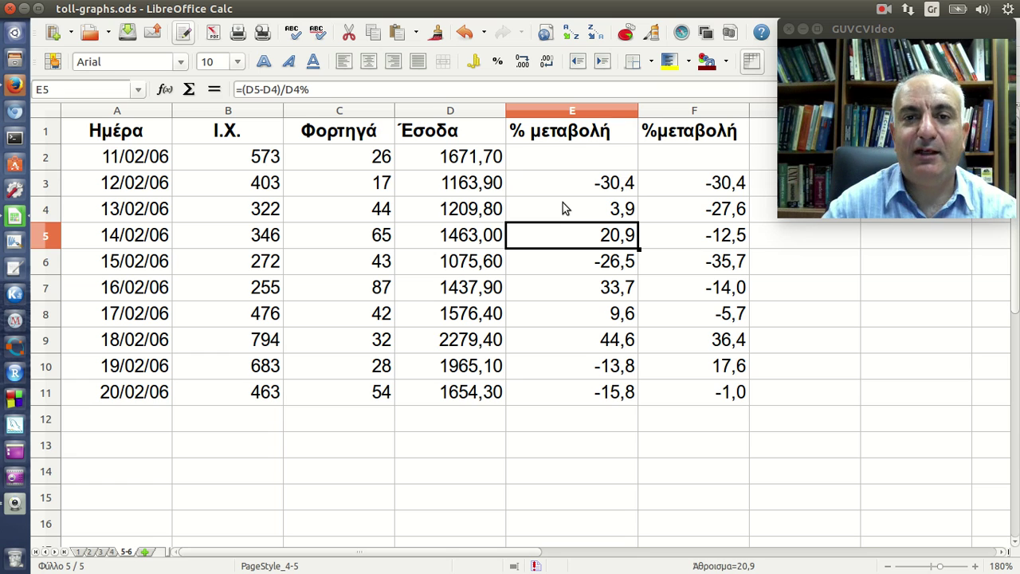
click(571, 134)
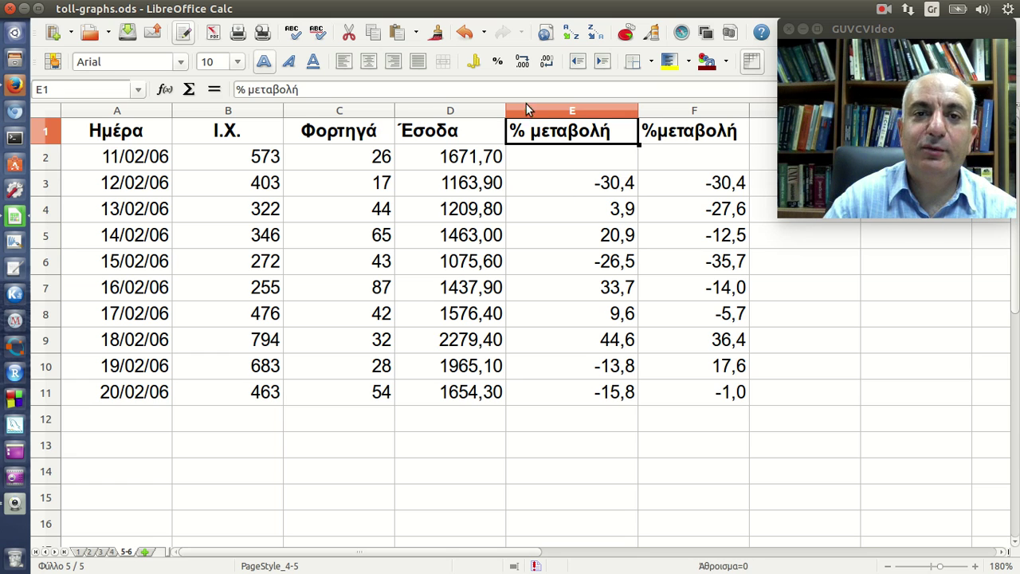
- Start a new line chart and advance the wizard to the data series step
click(626, 33)
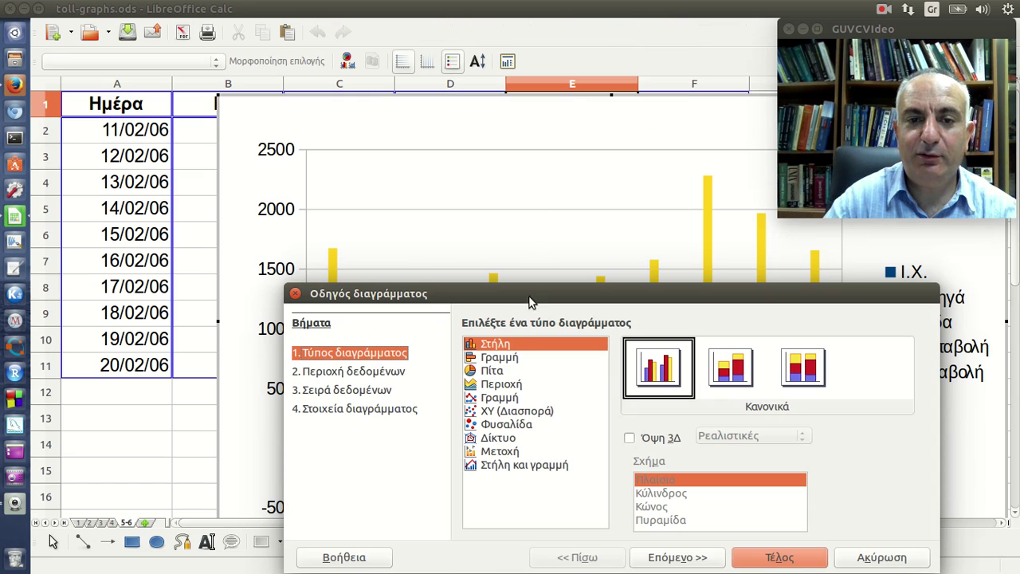
click(502, 397)
drag(539, 294, 407, 140)
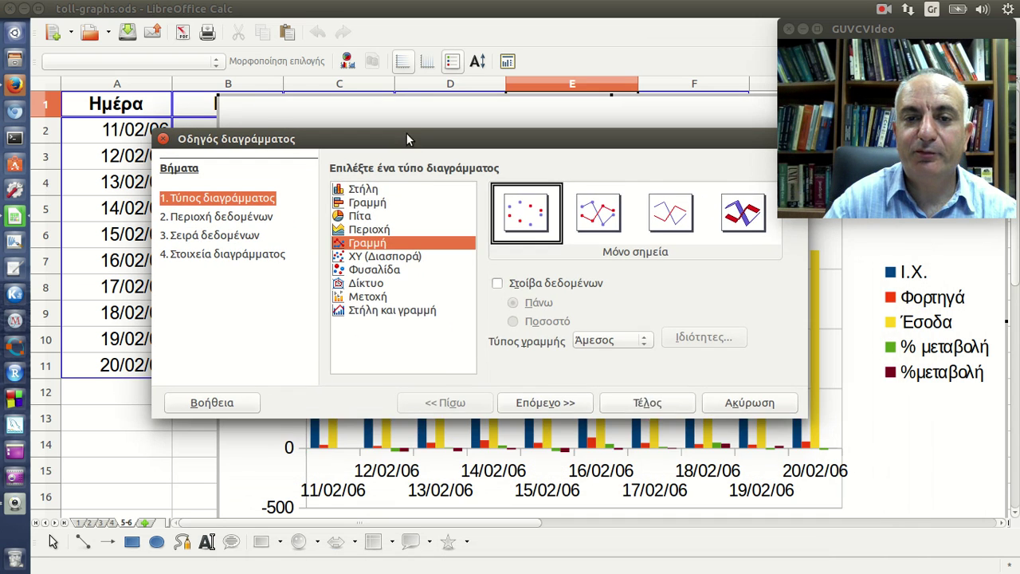
click(564, 403)
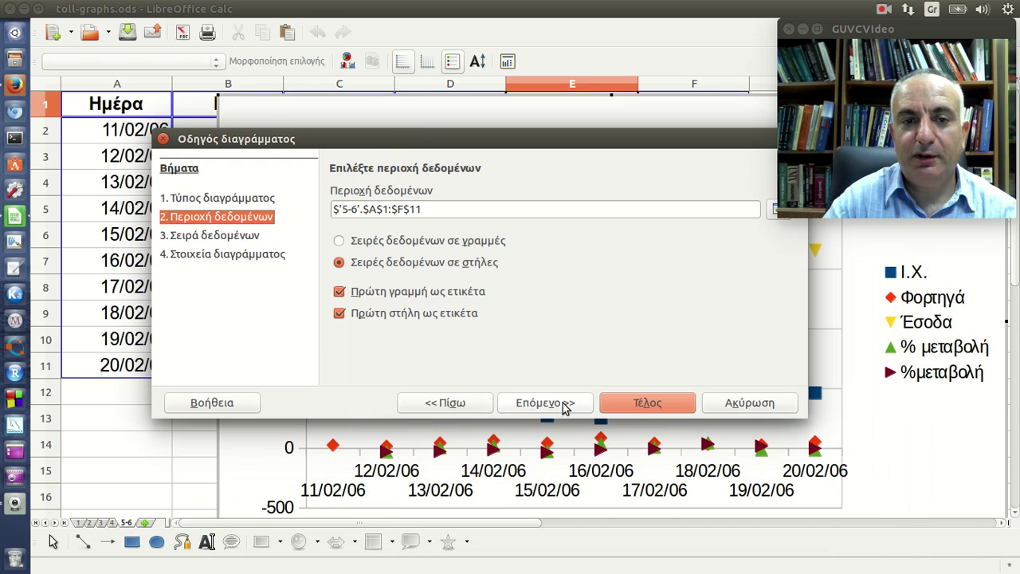
click(564, 405)
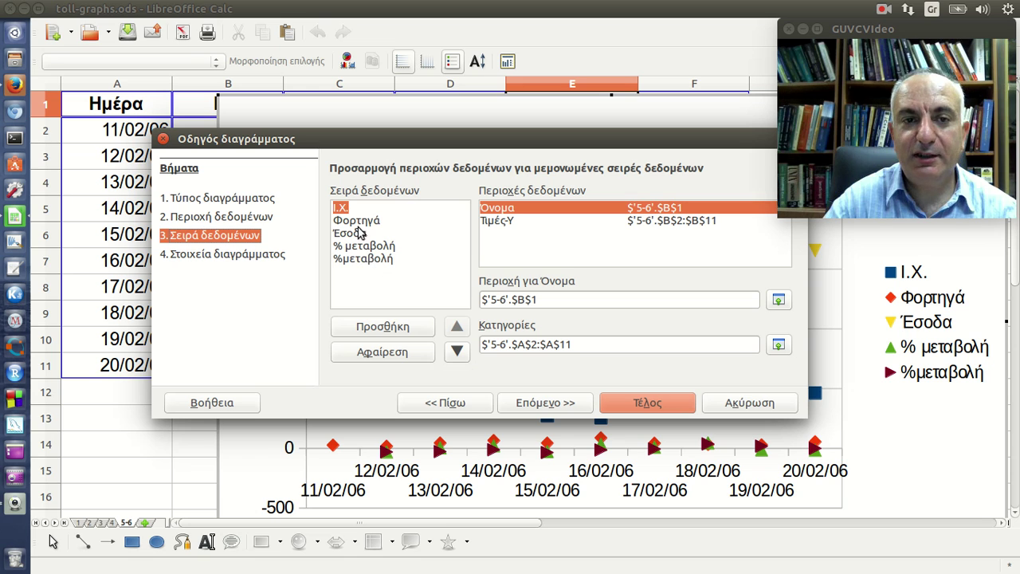
- Remove the Ι.Χ., Φορτηγά, Έσοδα and duplicate %μεταβολή series, and hide the legend
click(392, 352)
click(393, 353)
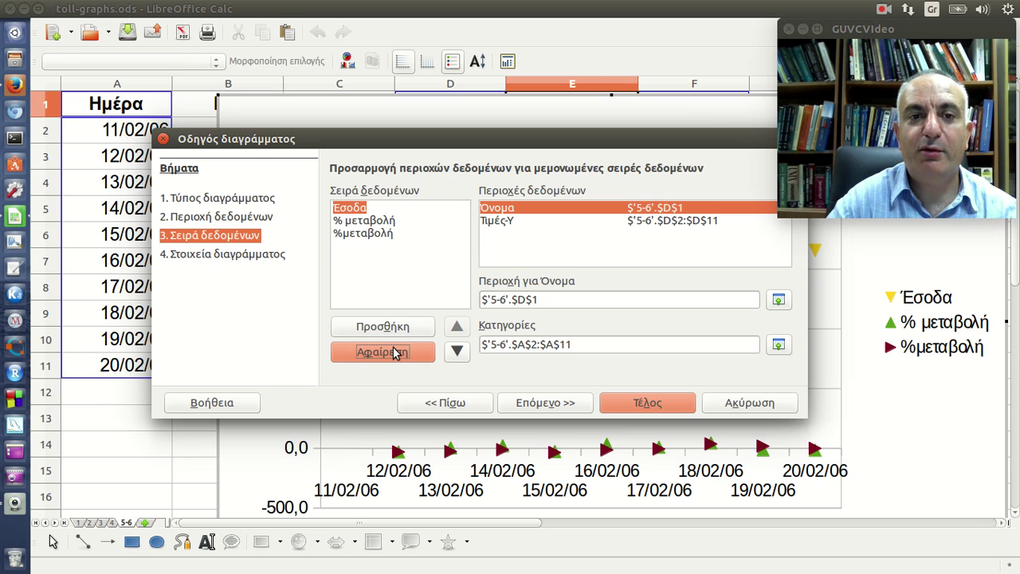
click(392, 353)
click(381, 221)
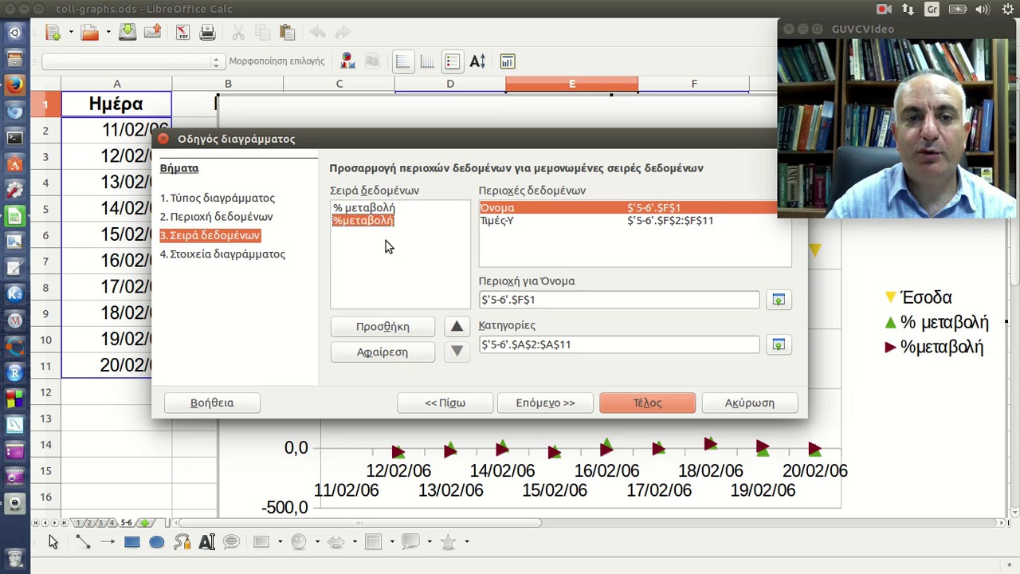
click(413, 363)
click(555, 405)
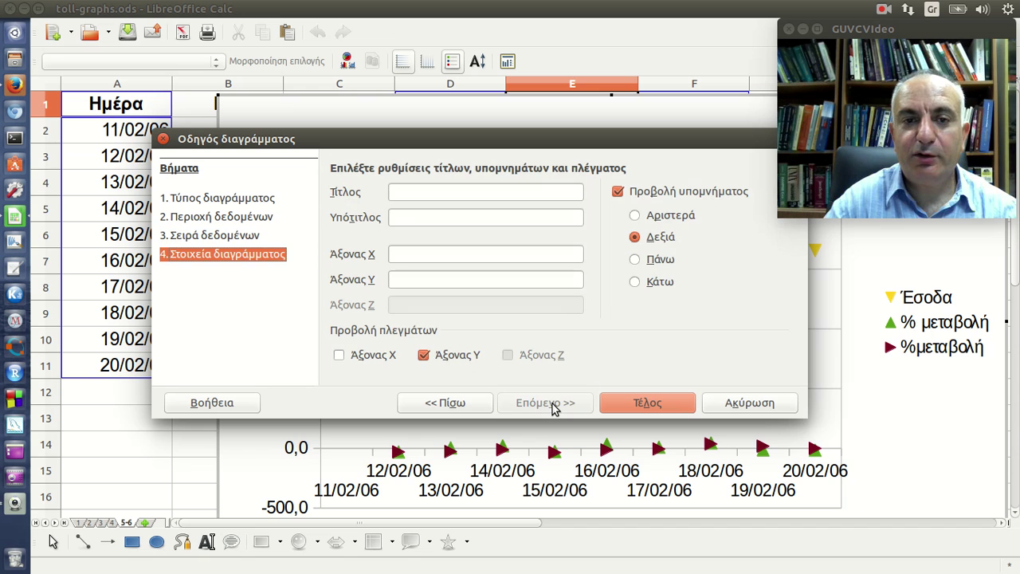
click(619, 192)
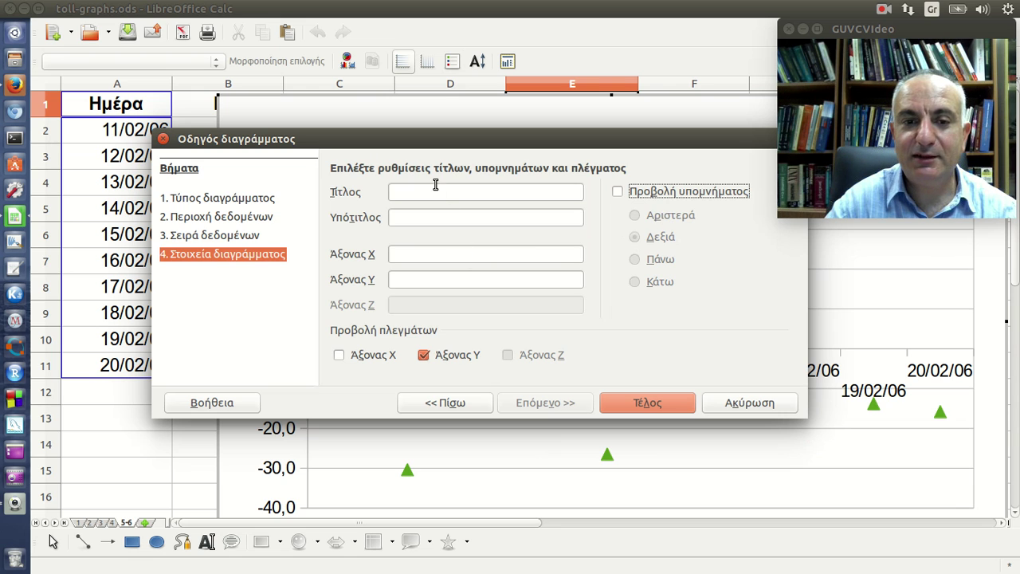
- Change the chart type to Lines Only and return to the titles step
click(451, 403)
click(453, 404)
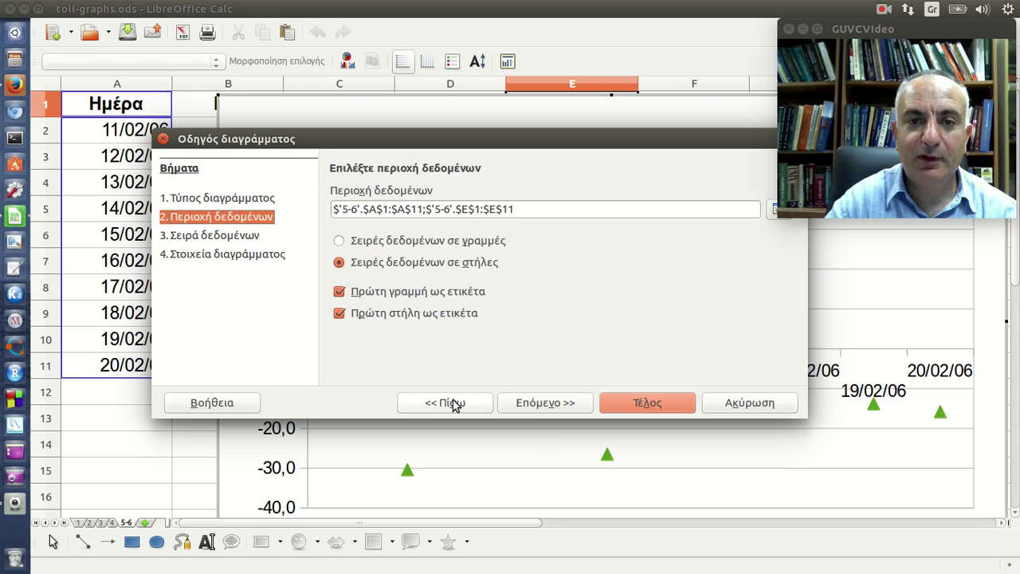
click(452, 404)
click(664, 212)
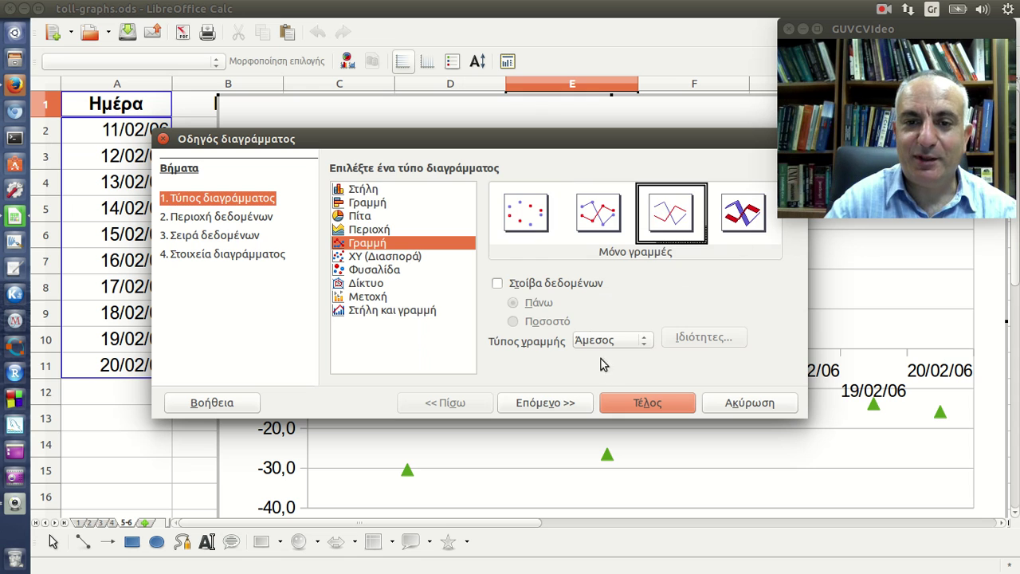
click(550, 404)
click(556, 407)
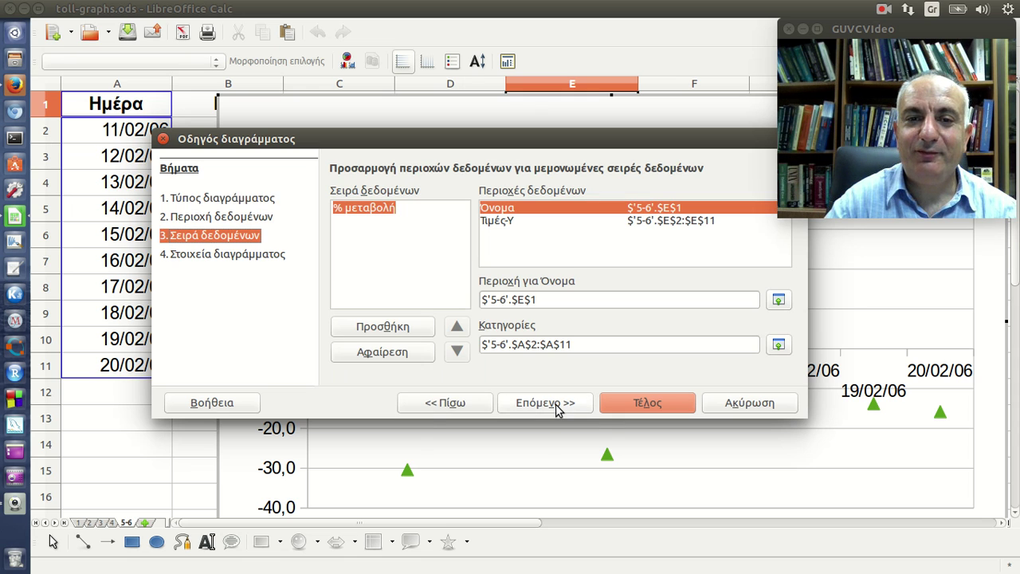
click(556, 406)
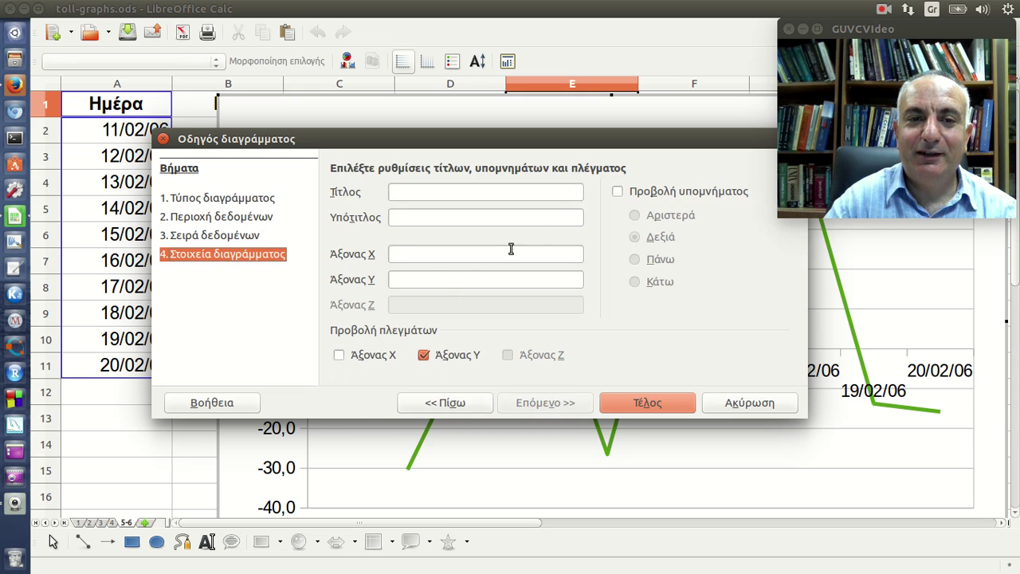
- Title the axes Ημερομηνία and % Μεταβολή εσόδων, then finish the chart
text(Ημ)
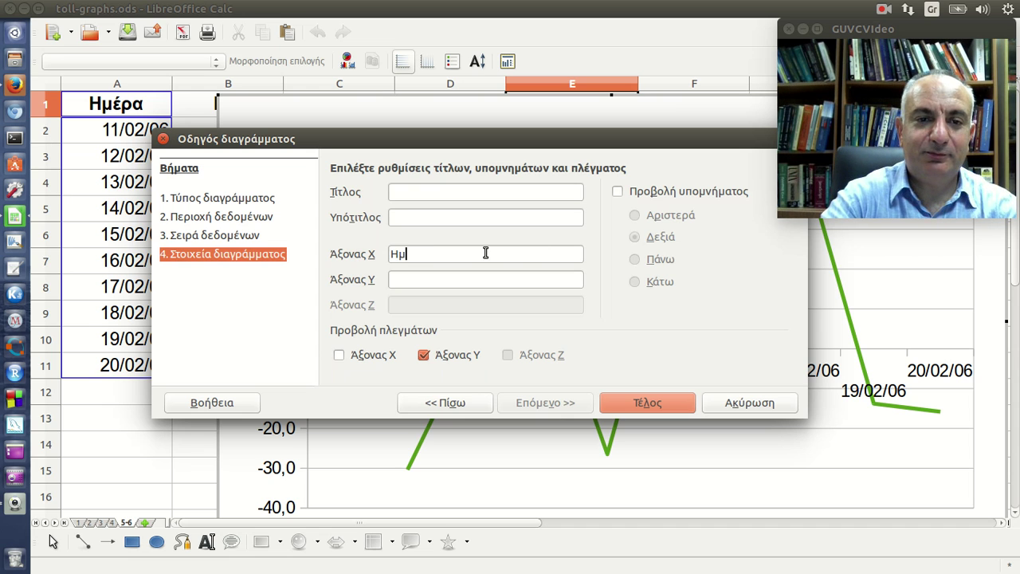
text(ερομηνλ)
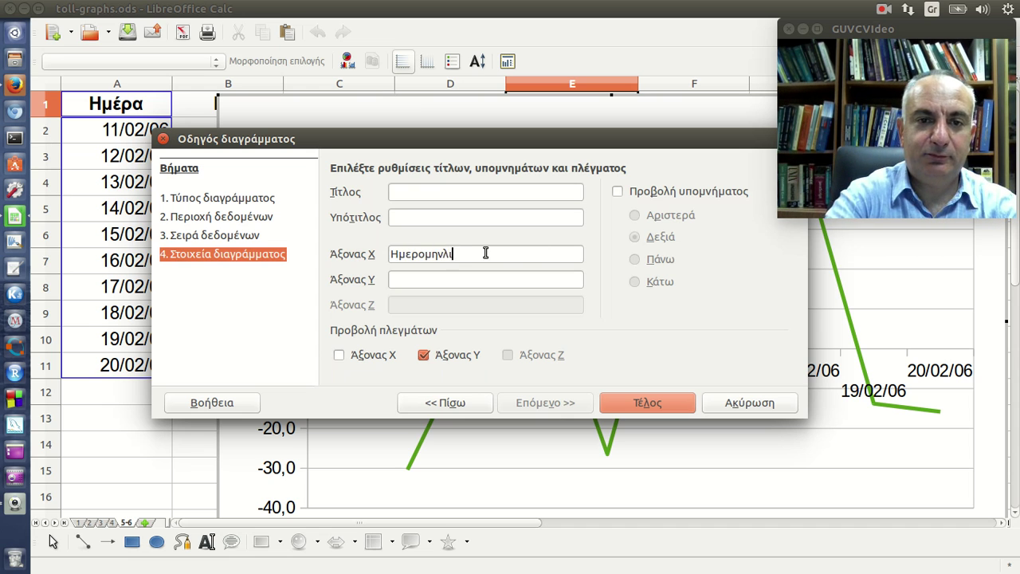
text(α)
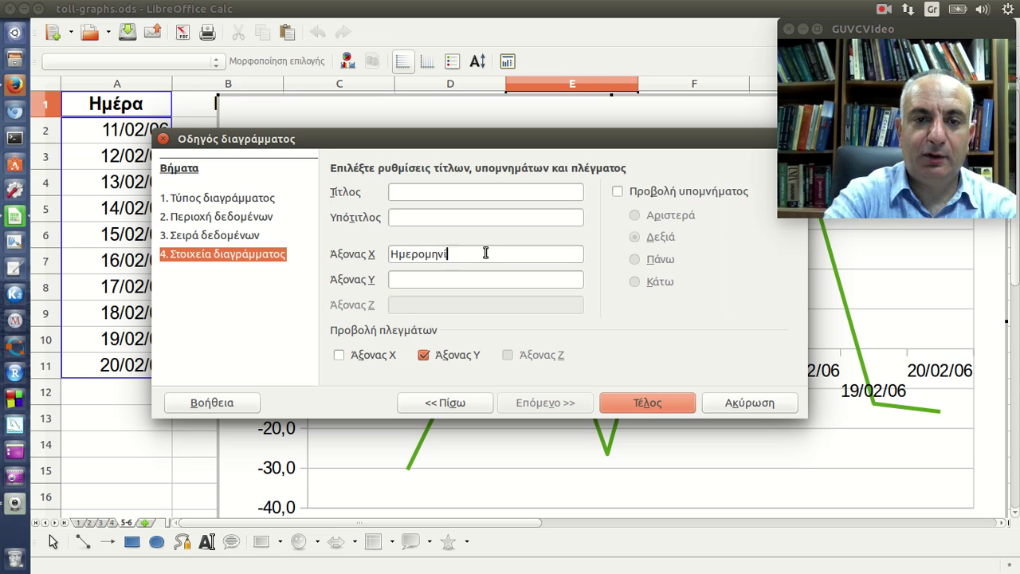
text(α)
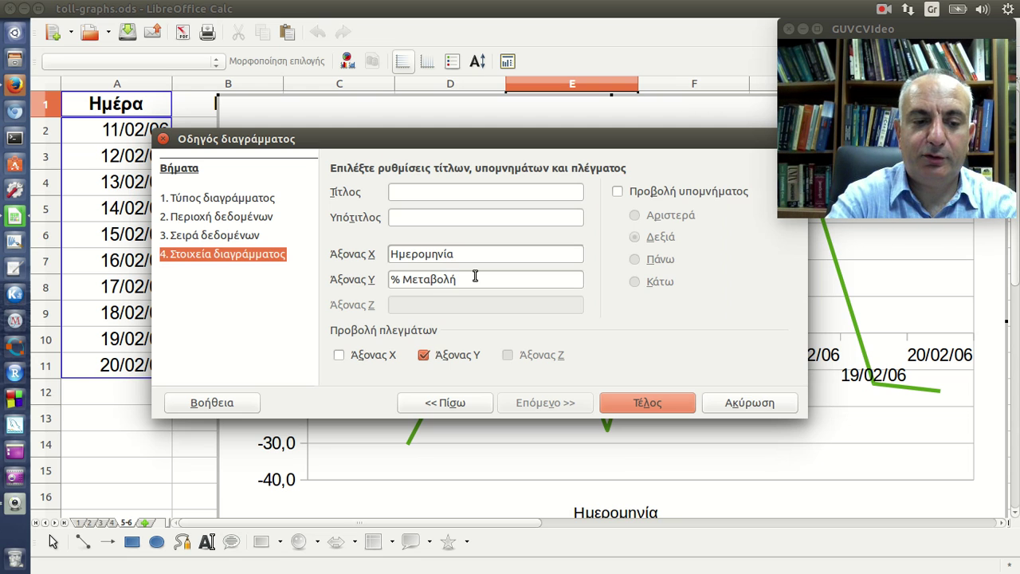
text(όδων)
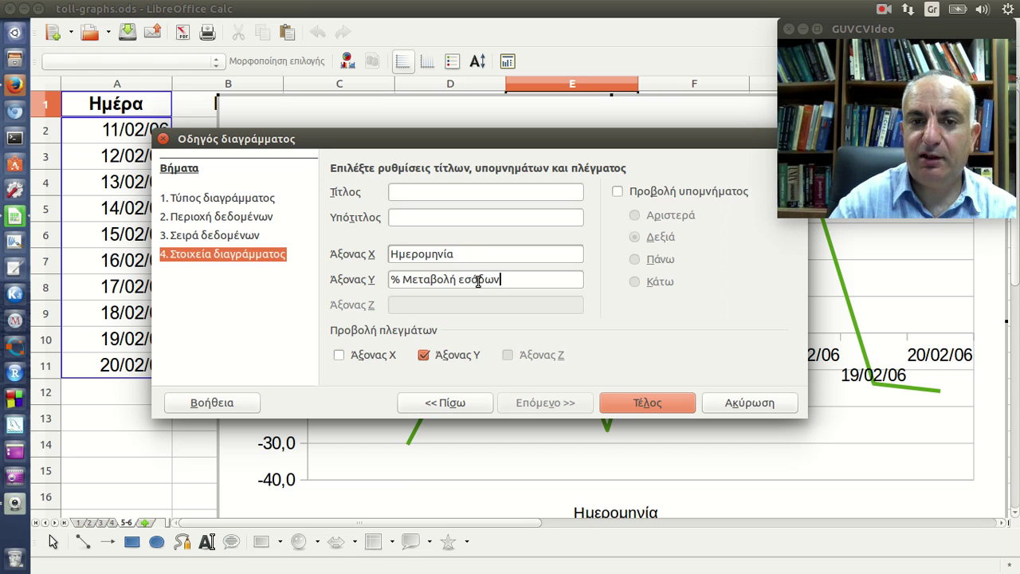
click(690, 406)
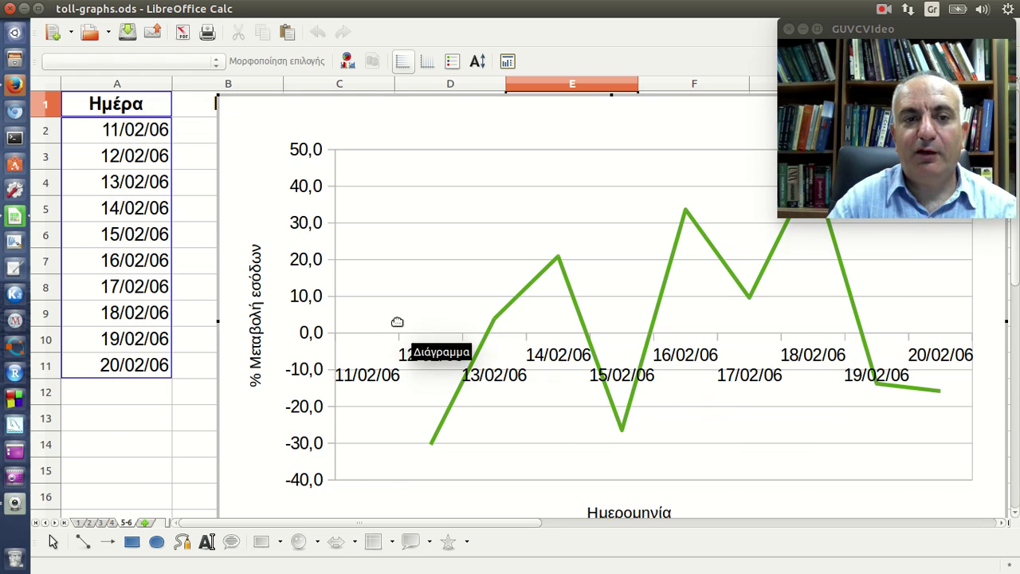
- Shrink the chart and move it over columns B–F
key(Escape)
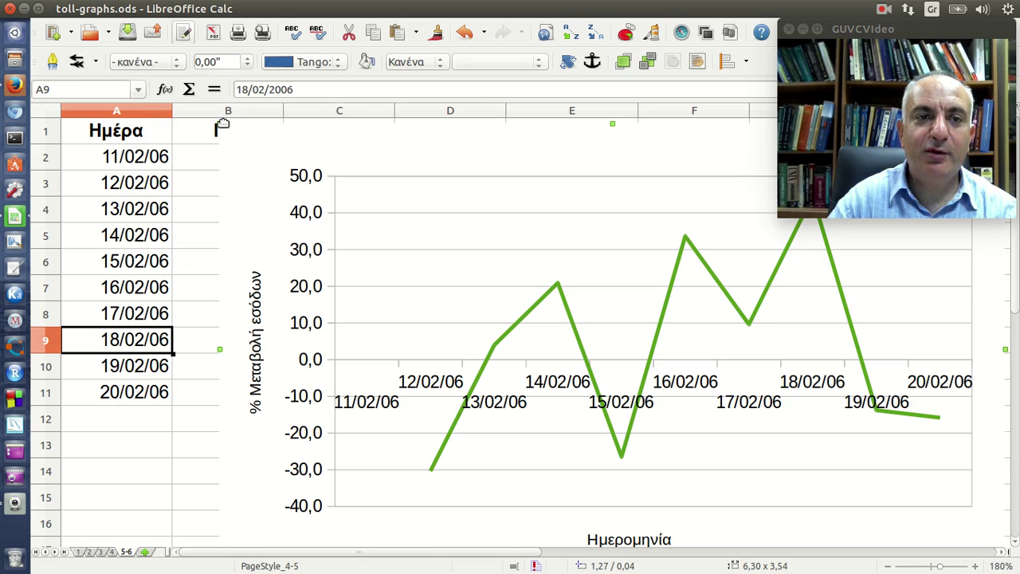
drag(220, 125, 476, 283)
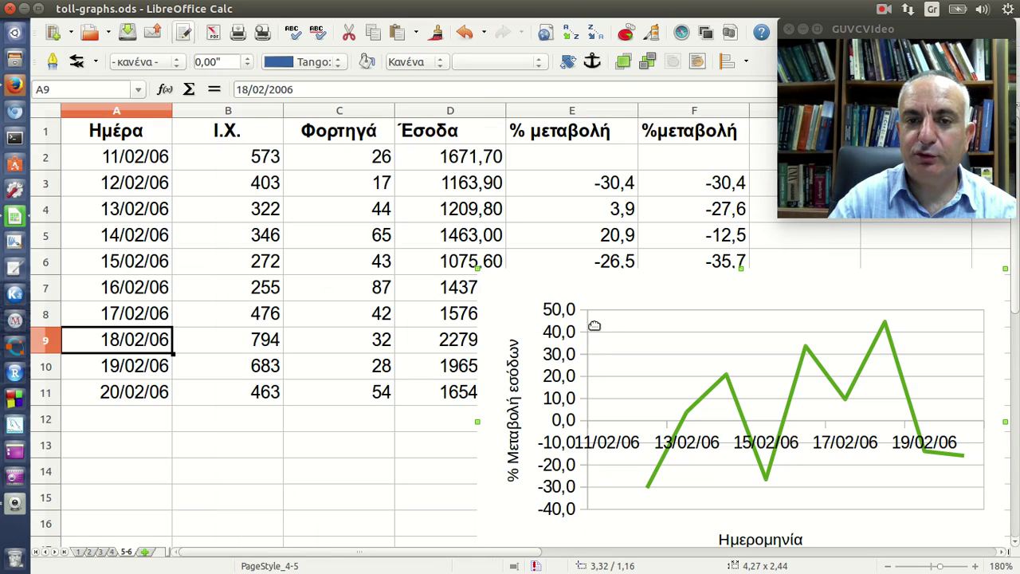
mouse_move(599, 311)
mouse_down()
mouse_move(342, 197)
mouse_move(295, 208)
mouse_up()
- Format the Y-axis labels as whole numbers with 0 decimal places
double_click(295, 209)
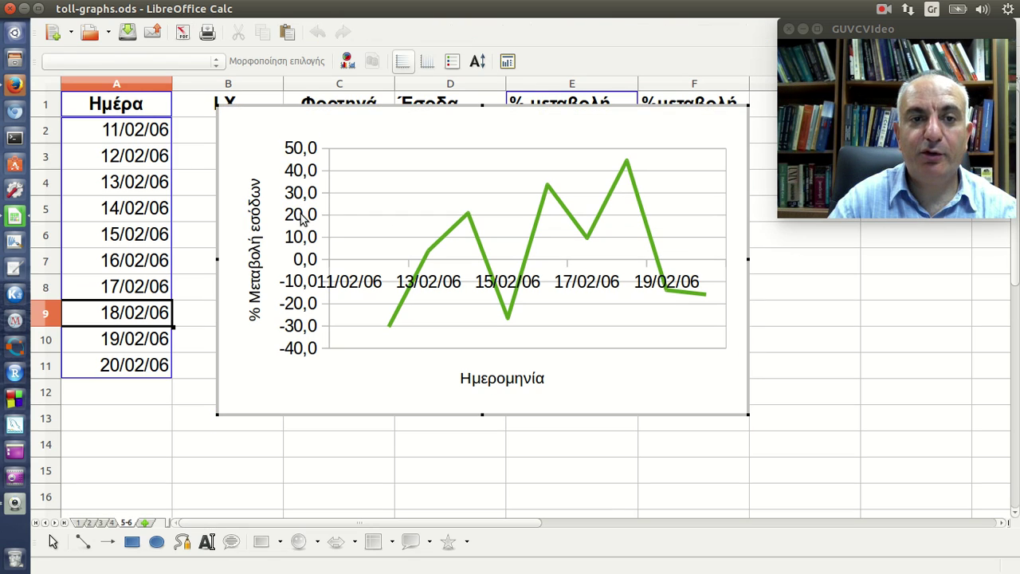
double_click(295, 228)
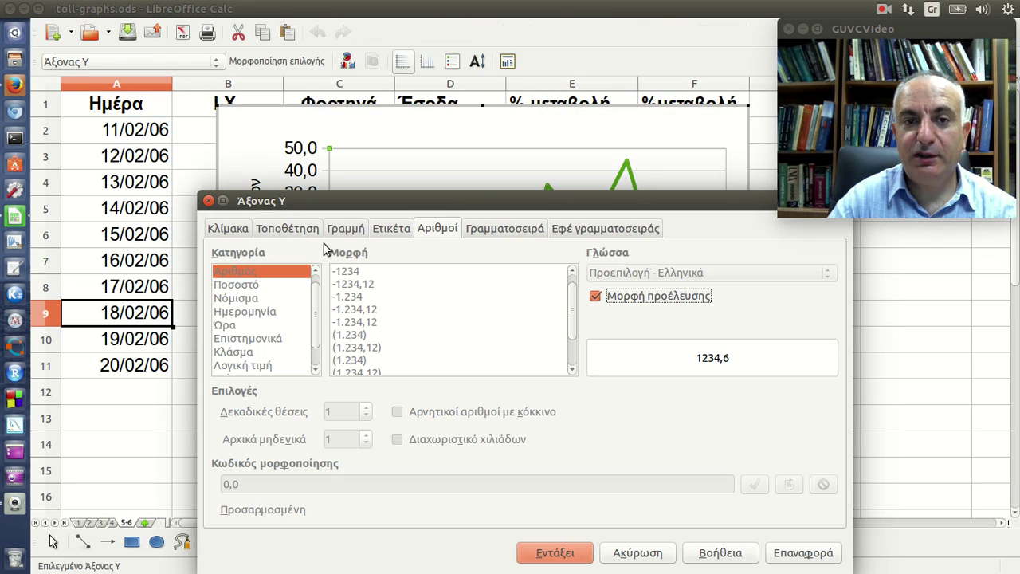
click(595, 295)
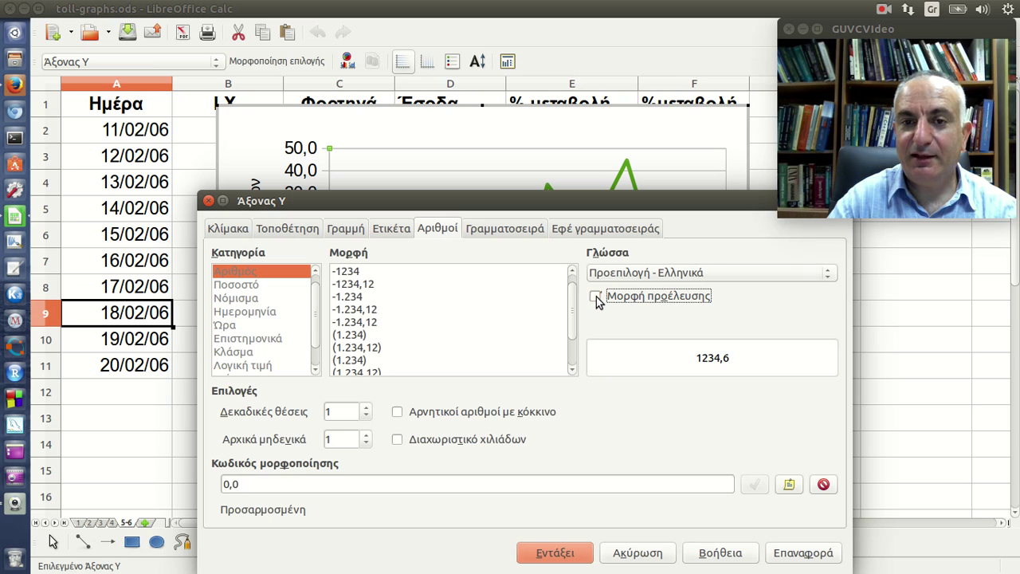
click(366, 416)
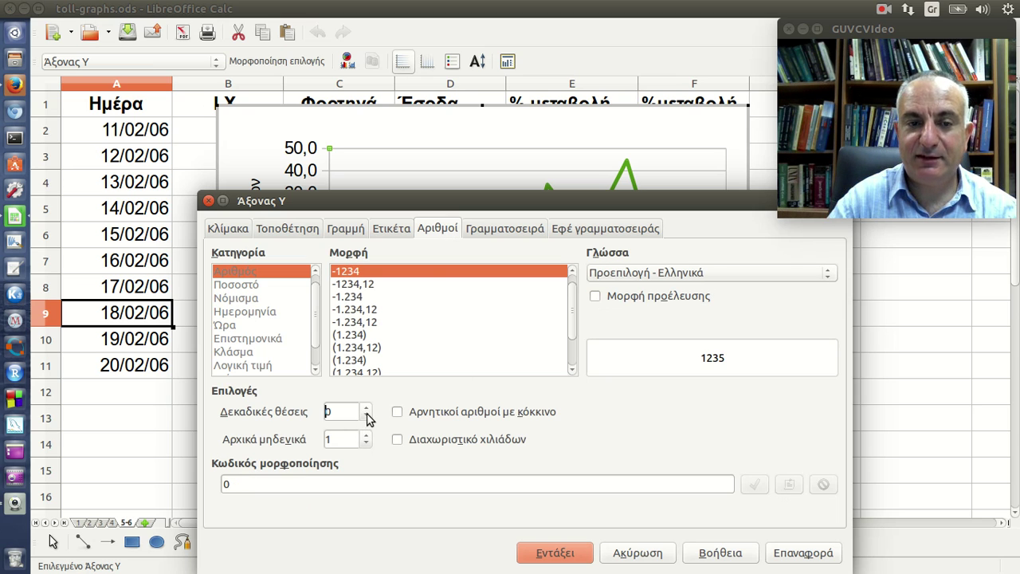
click(567, 556)
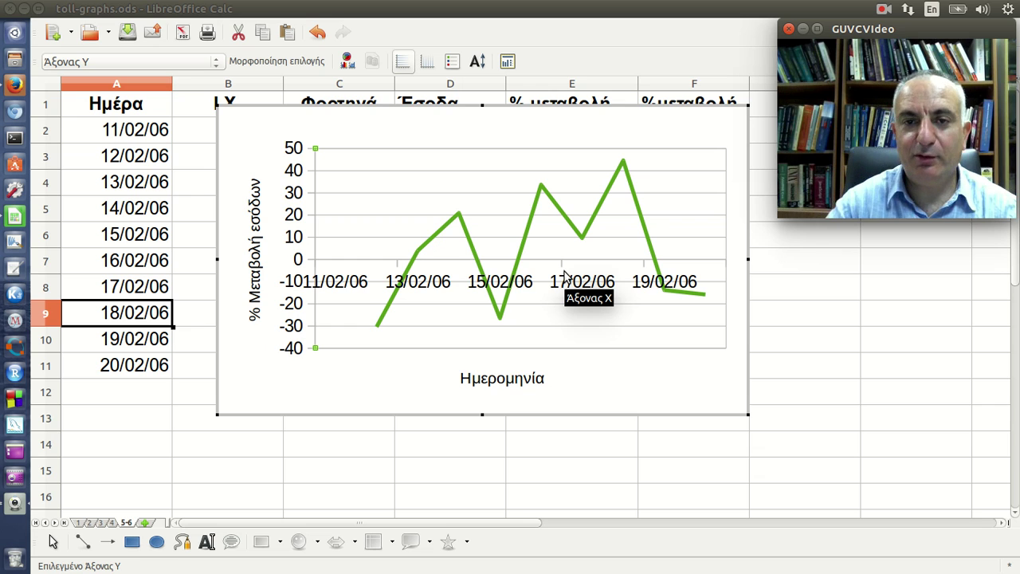
- Exit chart editing by selecting a cell outside the chart
click(811, 280)
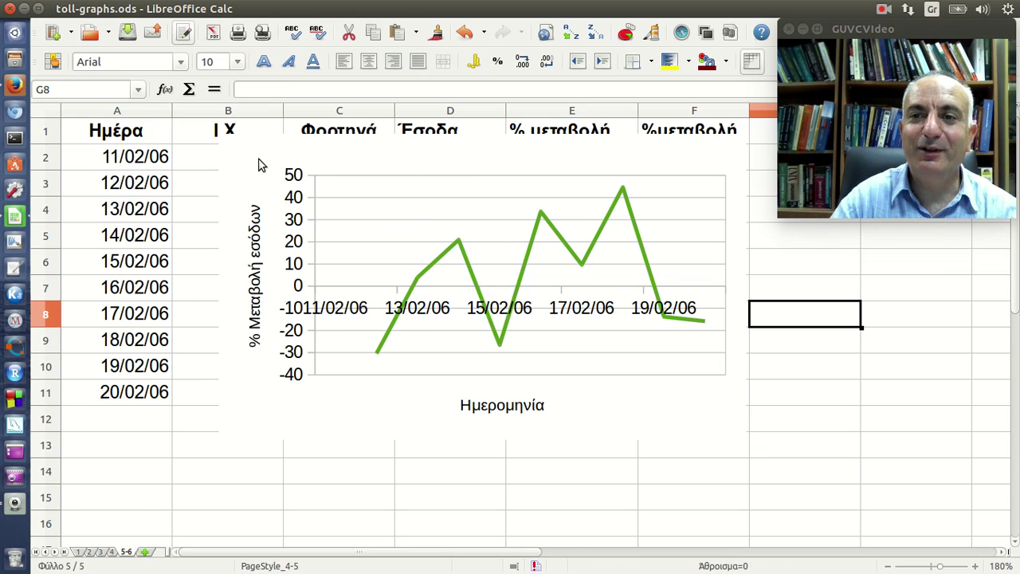
- Move the chart right of the table, select column F, and review the exercise page
drag(253, 163, 795, 238)
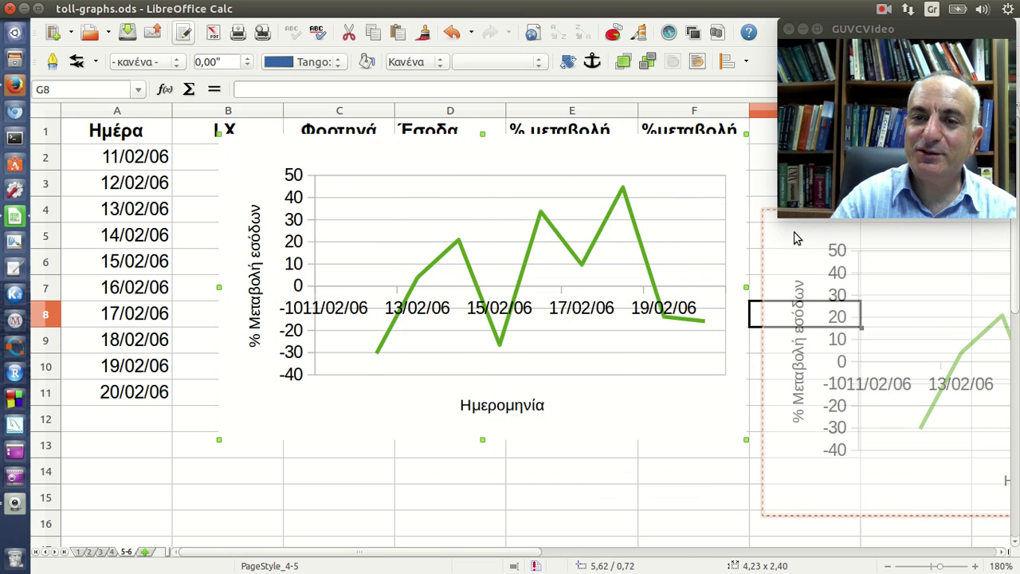
click(679, 110)
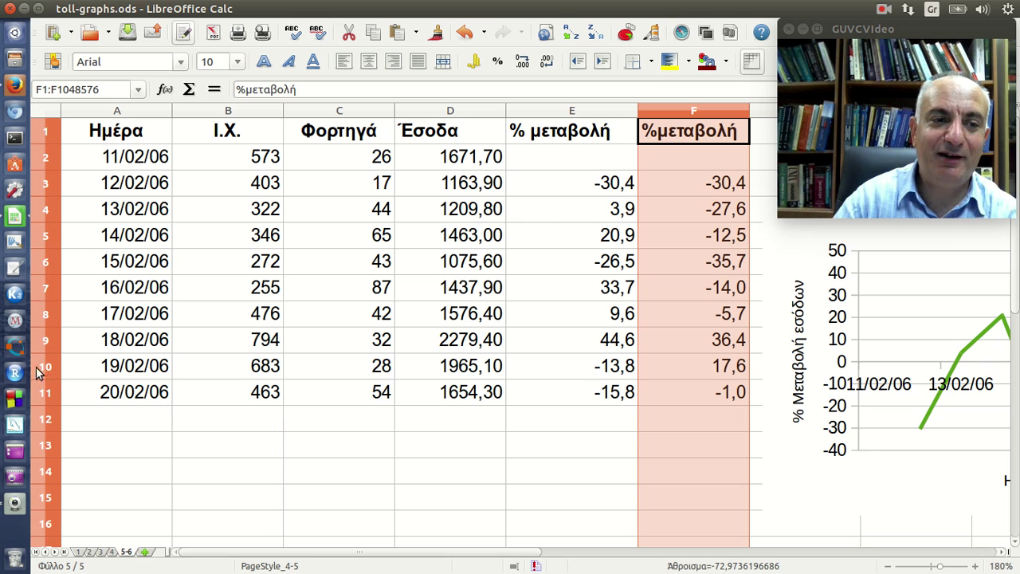
click(16, 90)
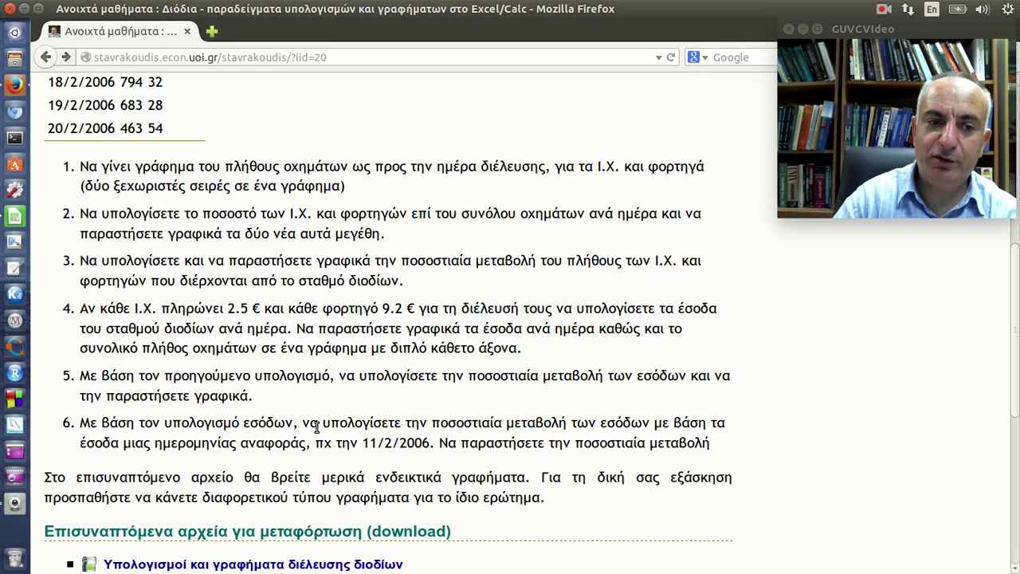
click(17, 218)
click(666, 232)
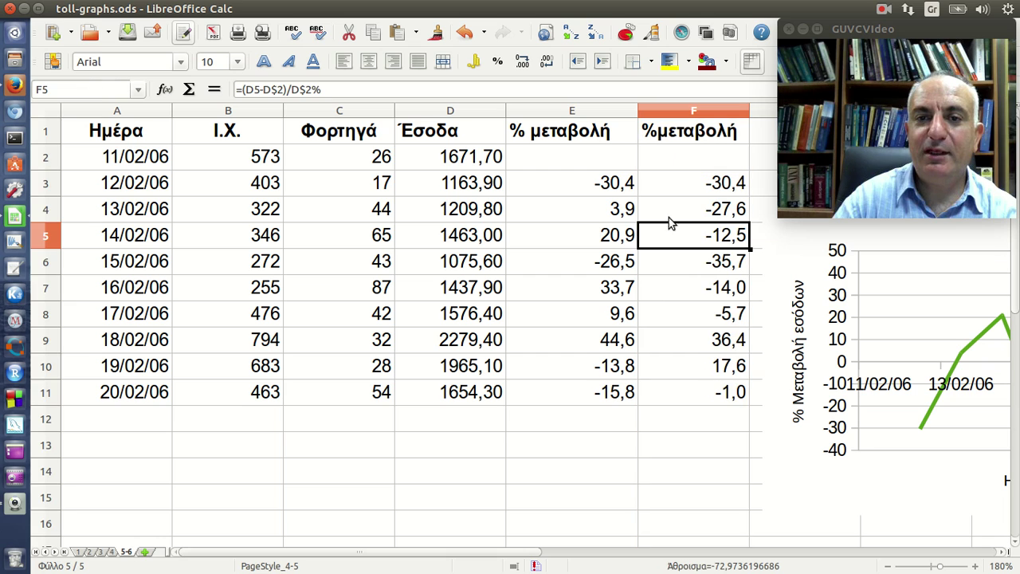
click(127, 163)
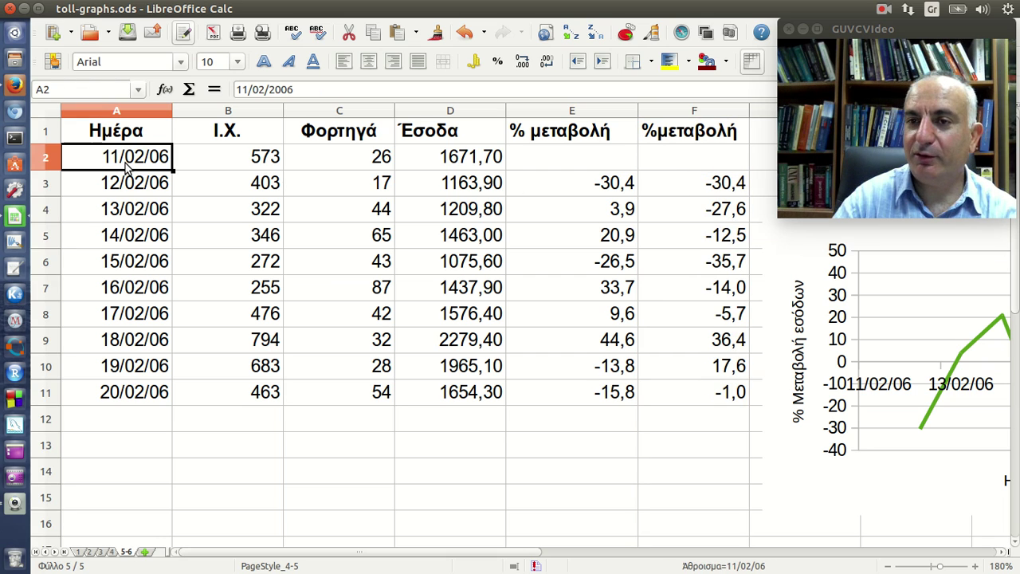
click(672, 189)
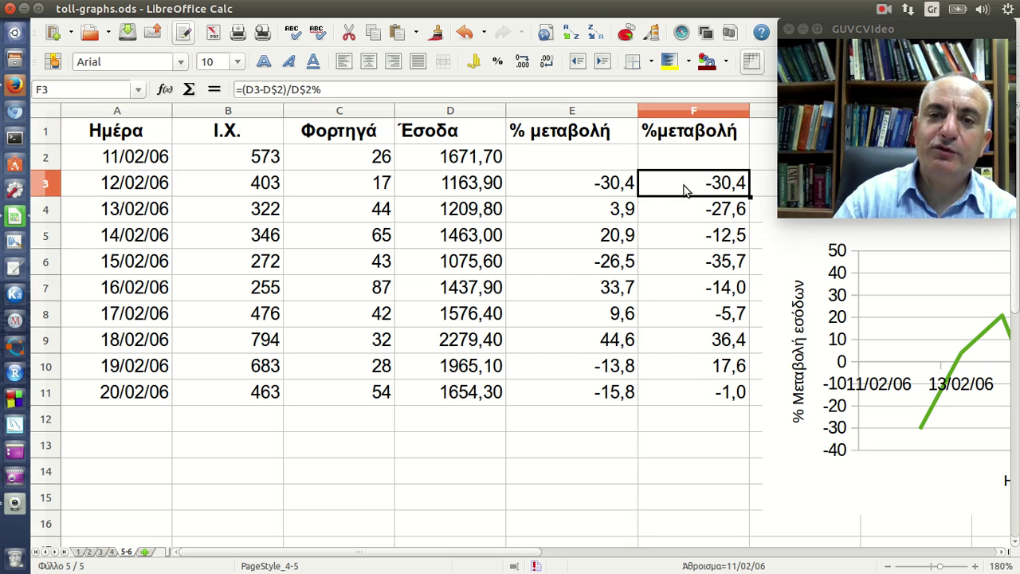
click(46, 185)
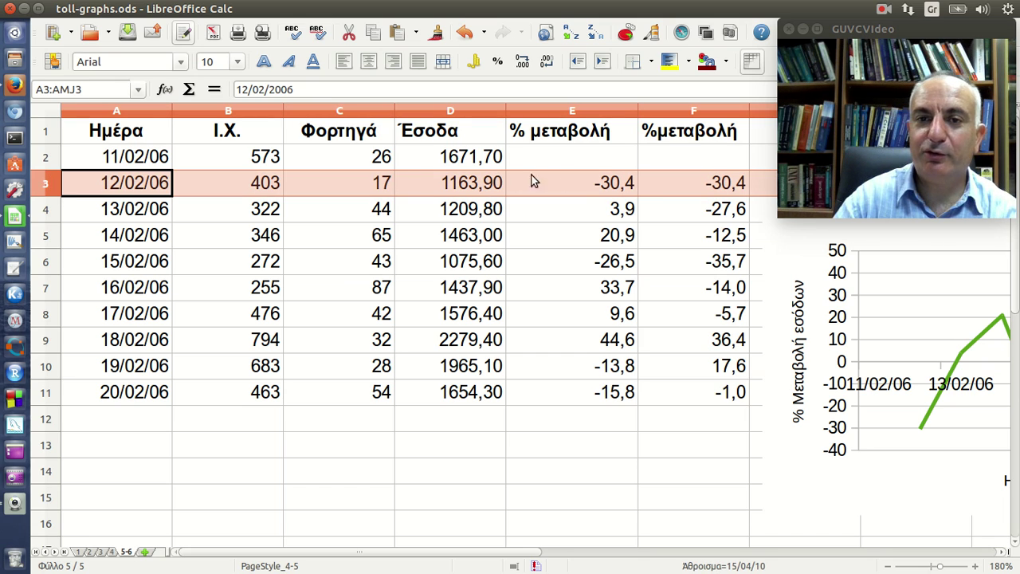
click(651, 188)
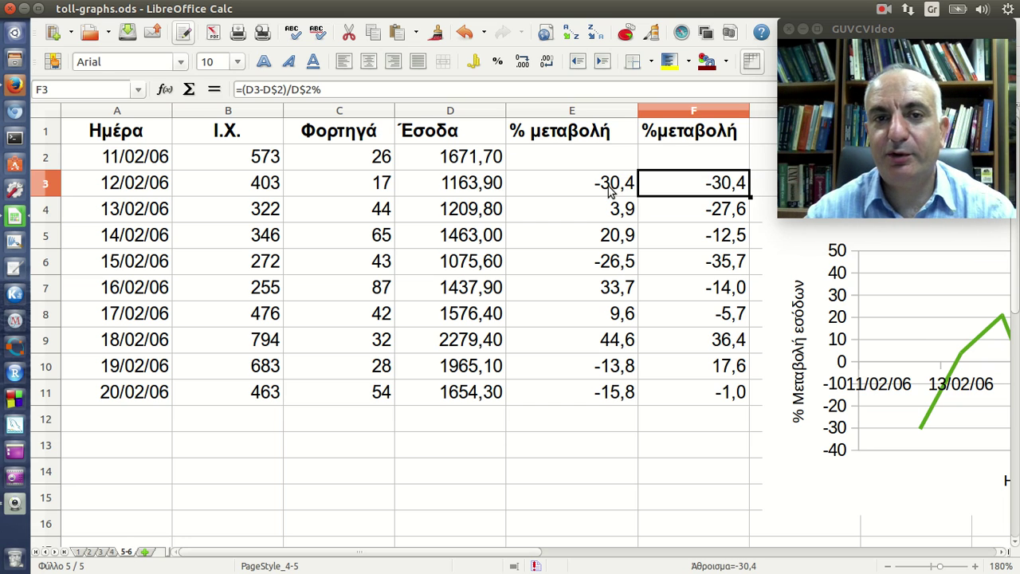
click(364, 89)
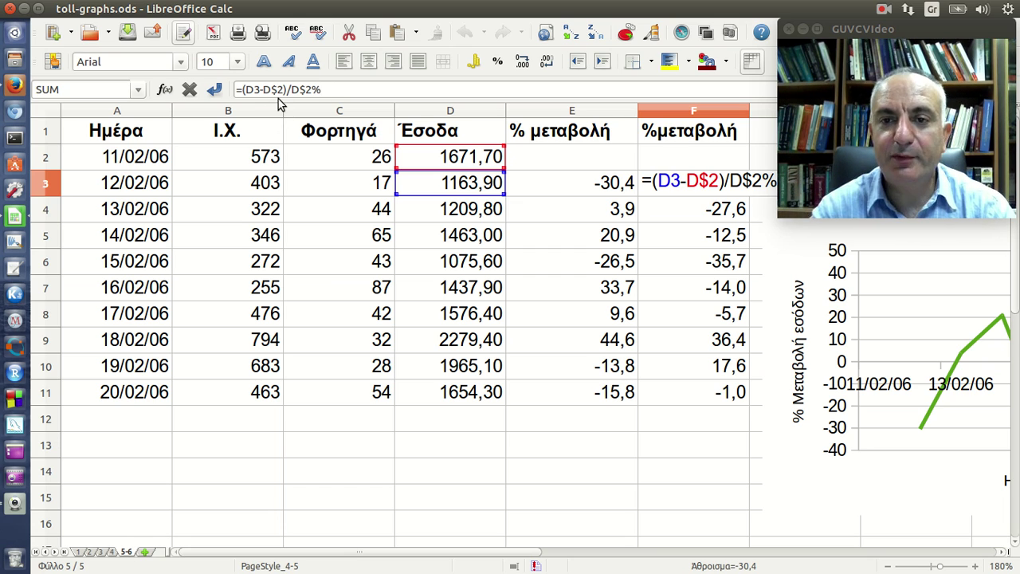
key(Return)
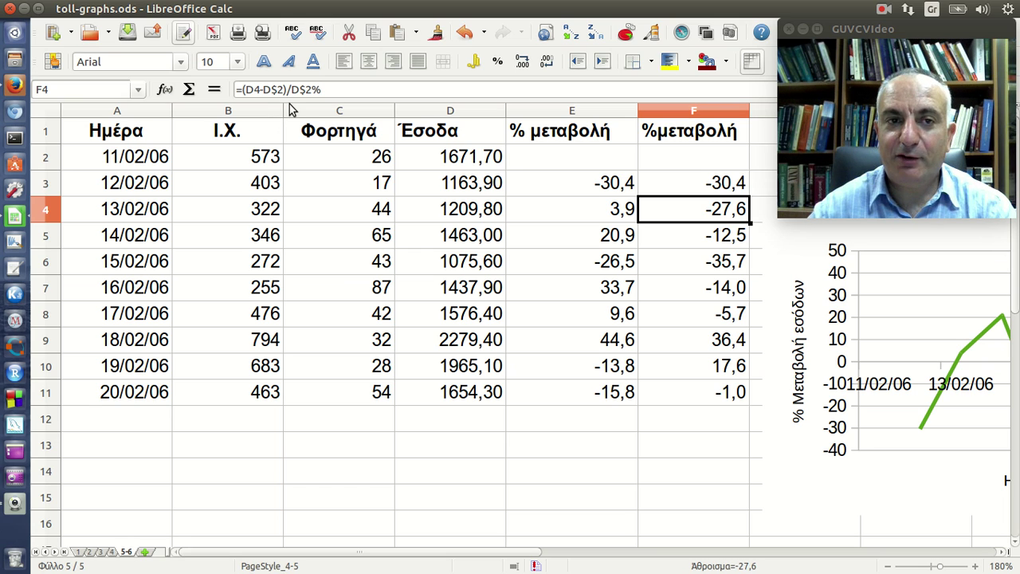
click(698, 179)
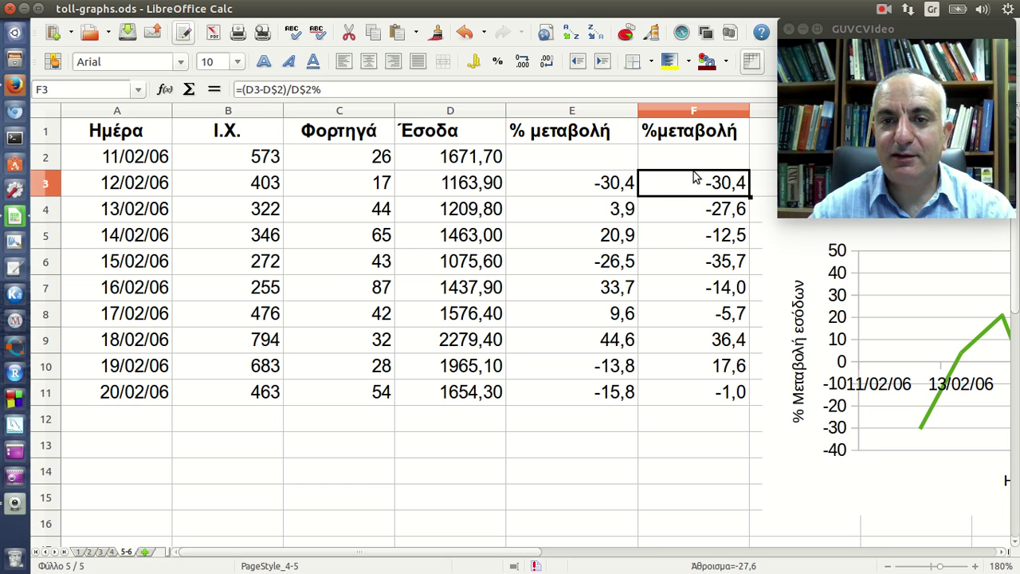
click(345, 88)
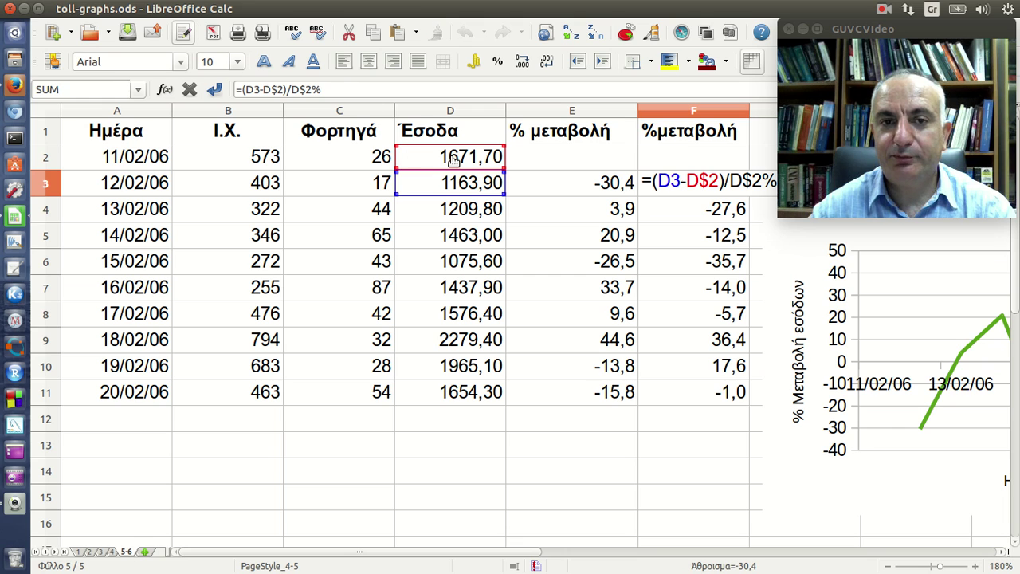
click(596, 185)
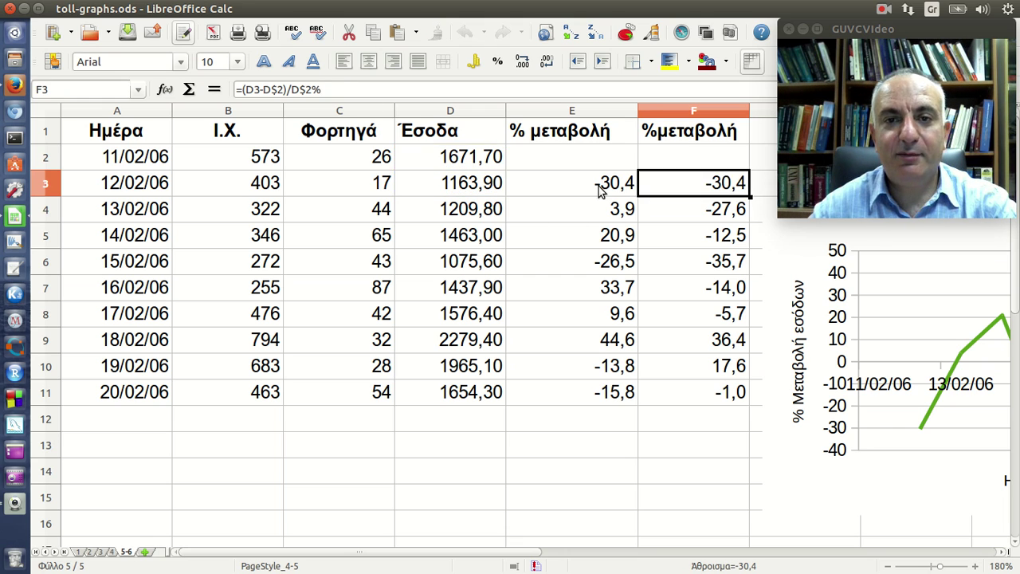
click(328, 90)
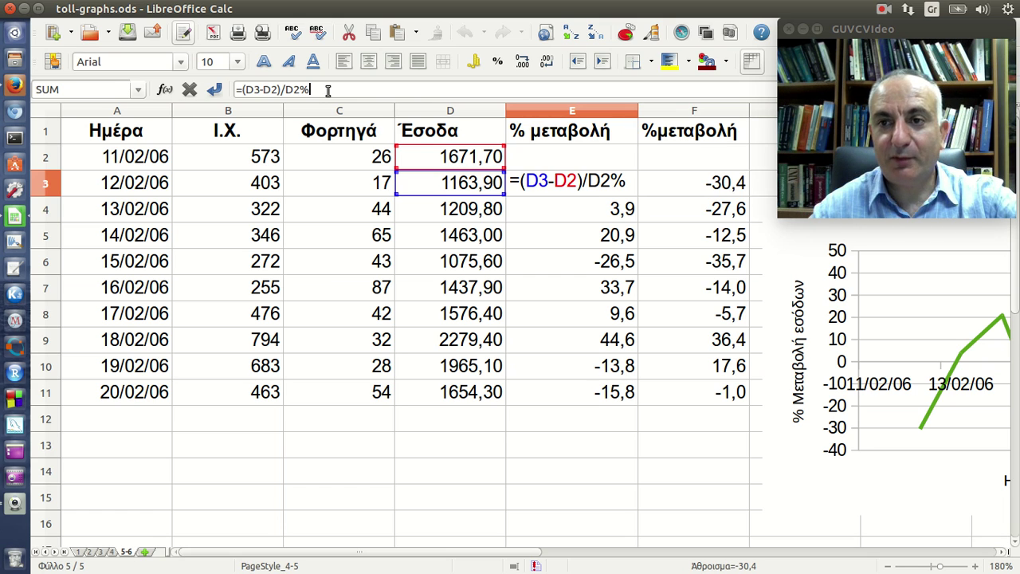
key(Return)
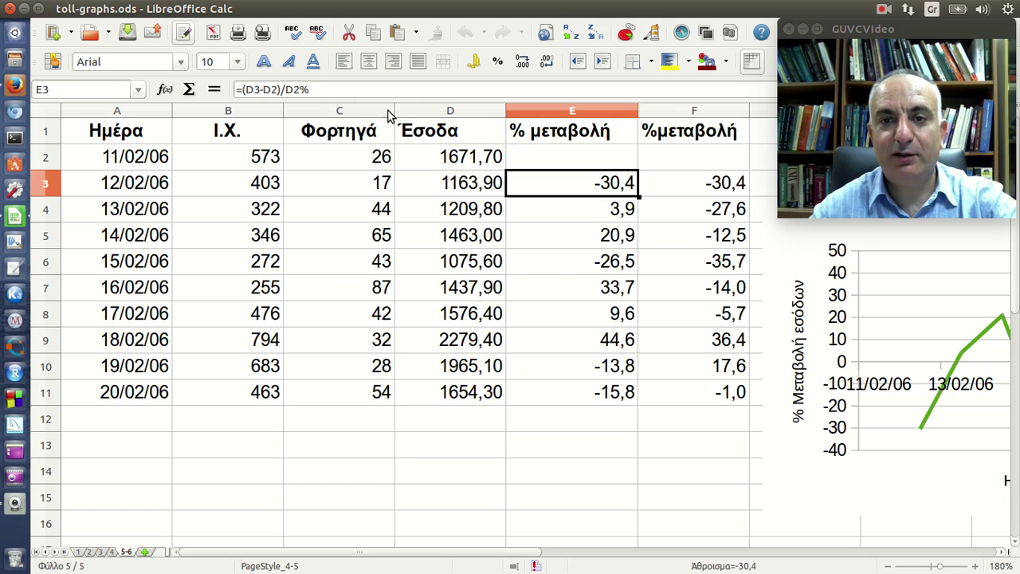
click(688, 191)
click(356, 93)
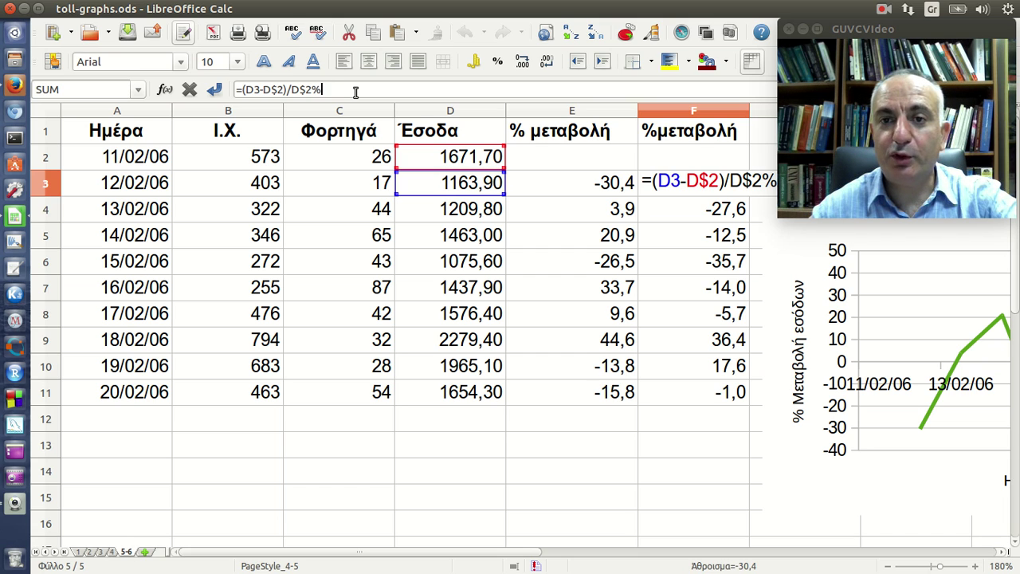
key(Escape)
click(731, 208)
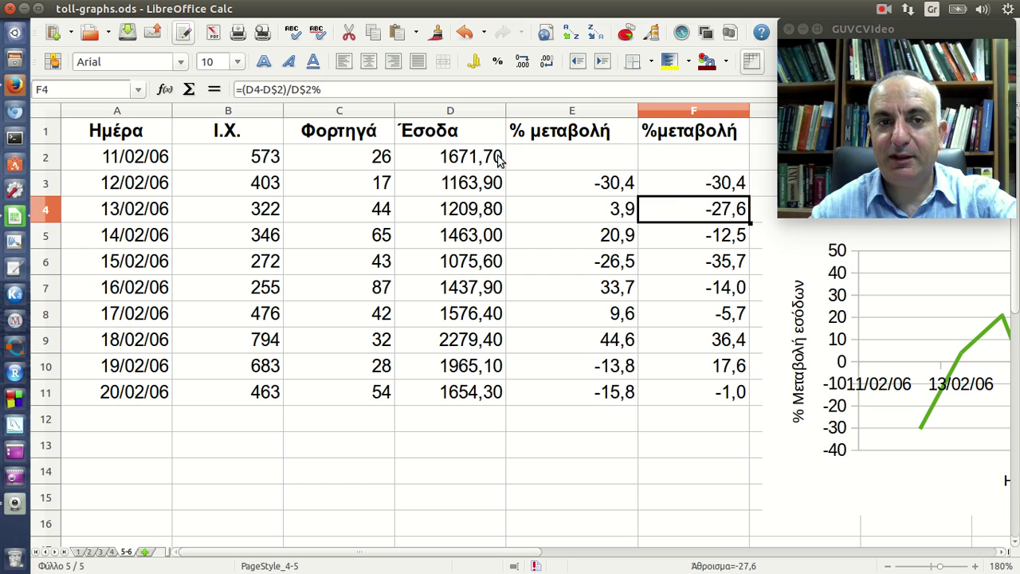
click(374, 89)
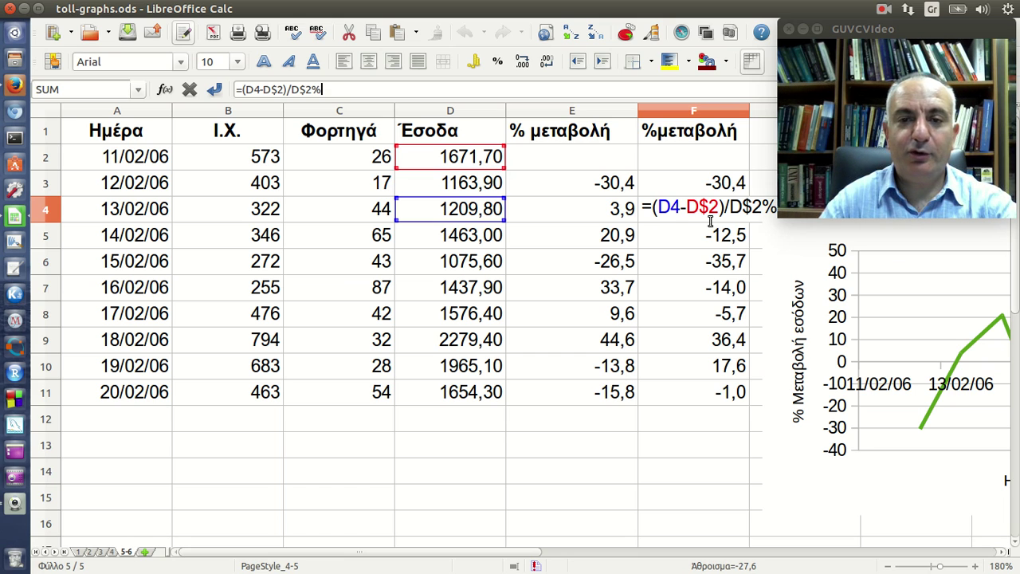
key(Return)
click(710, 194)
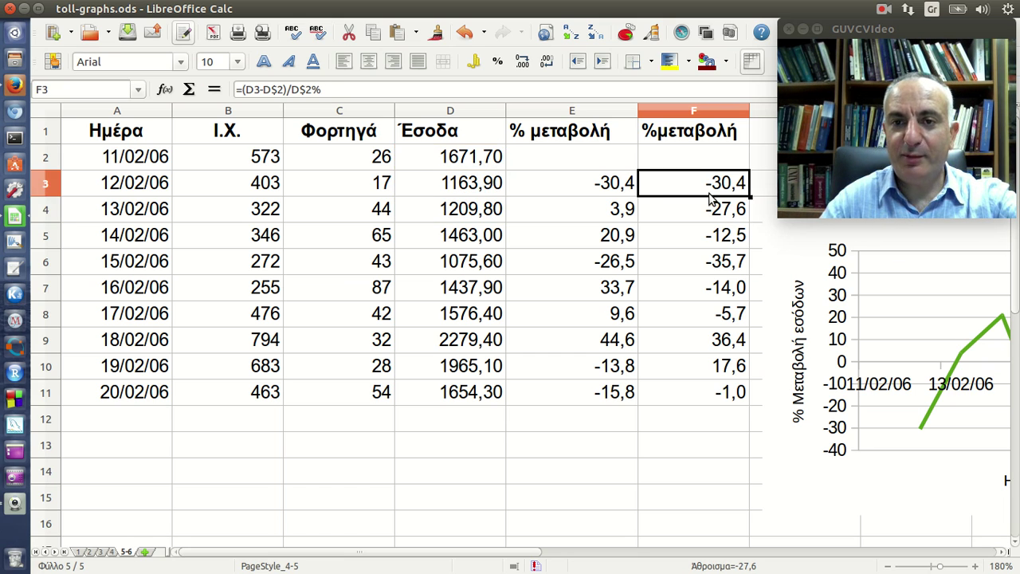
double_click(749, 197)
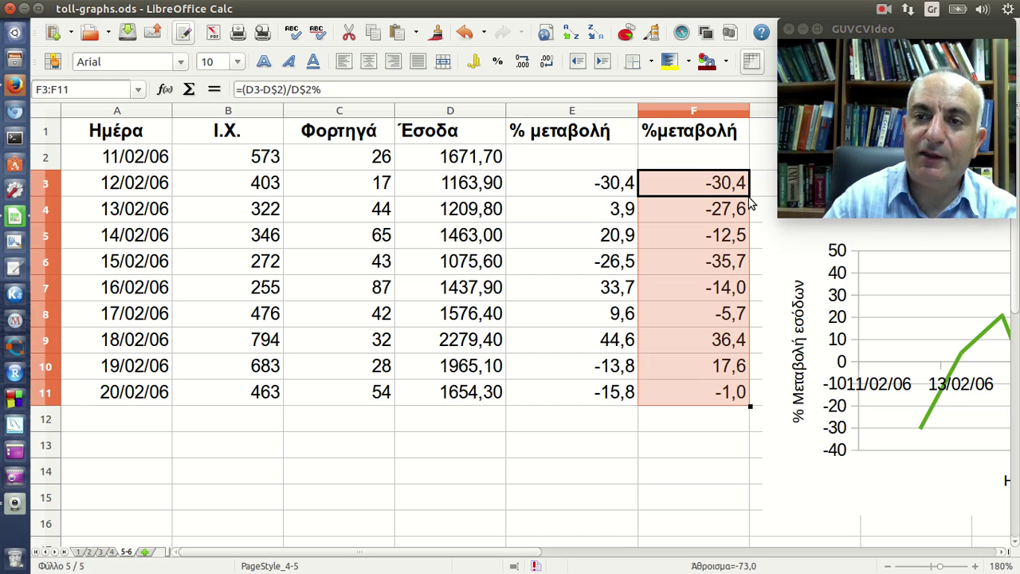
click(716, 217)
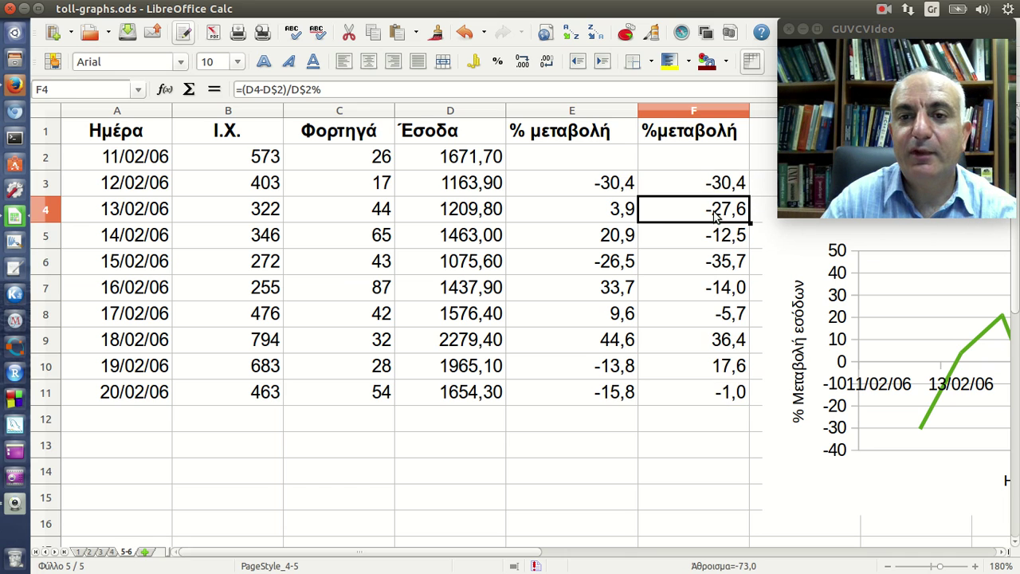
click(364, 90)
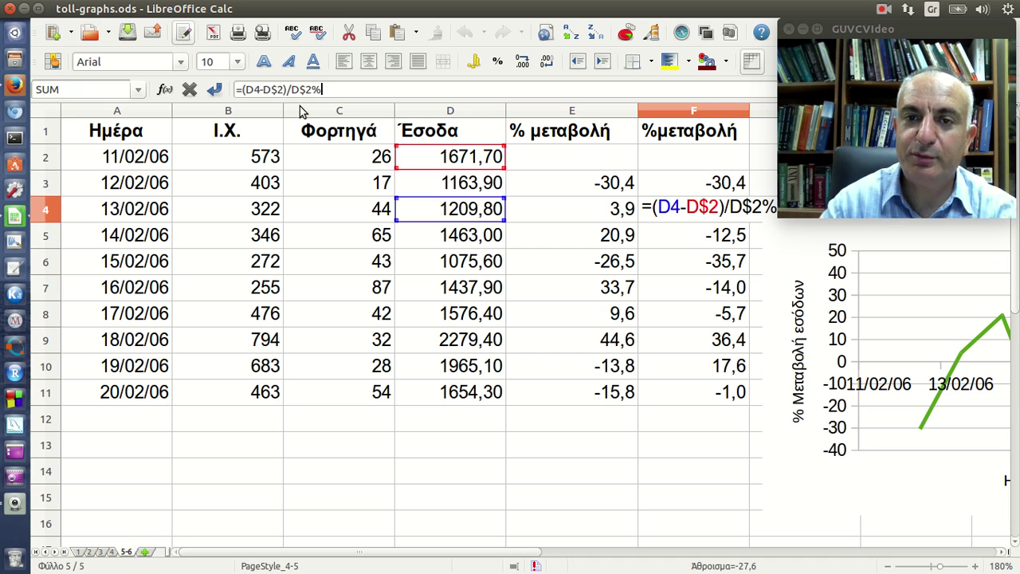
key(Return)
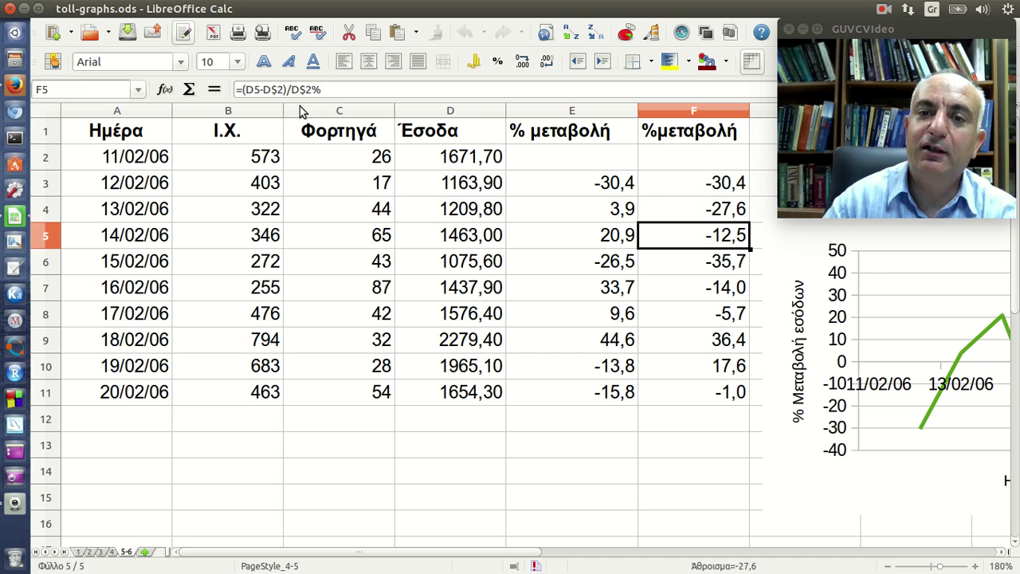
click(606, 220)
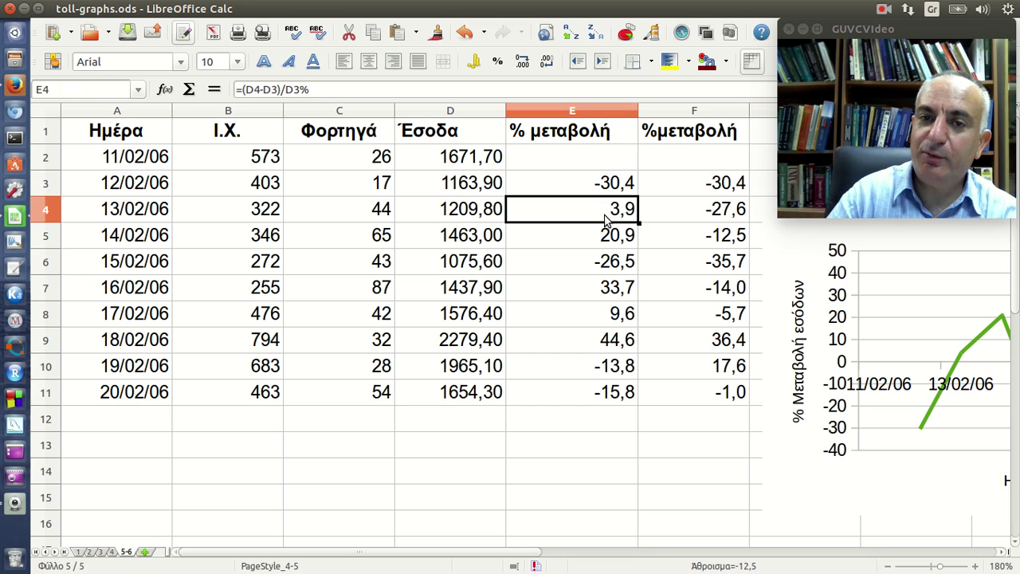
click(661, 217)
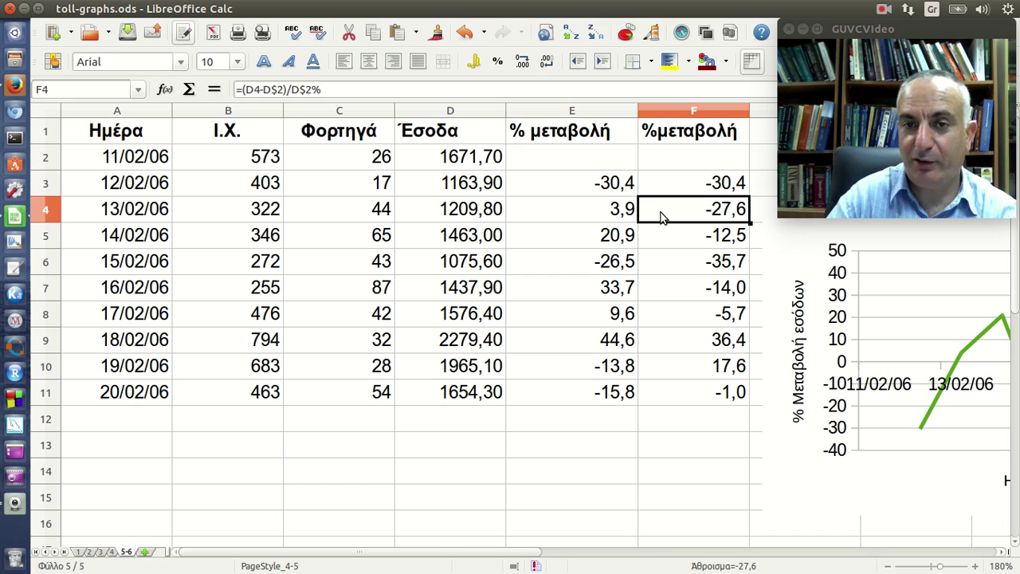
click(617, 223)
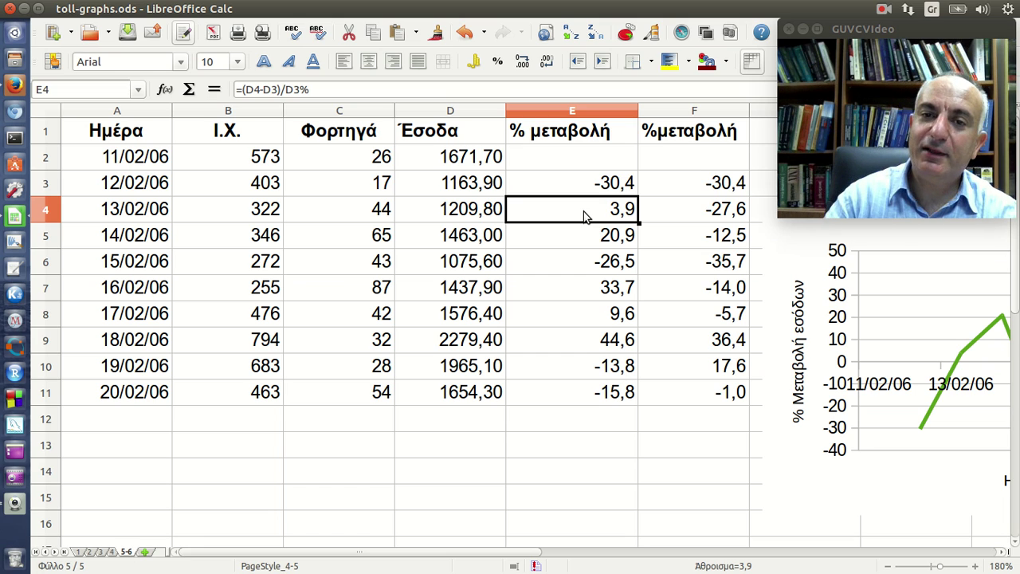
click(678, 211)
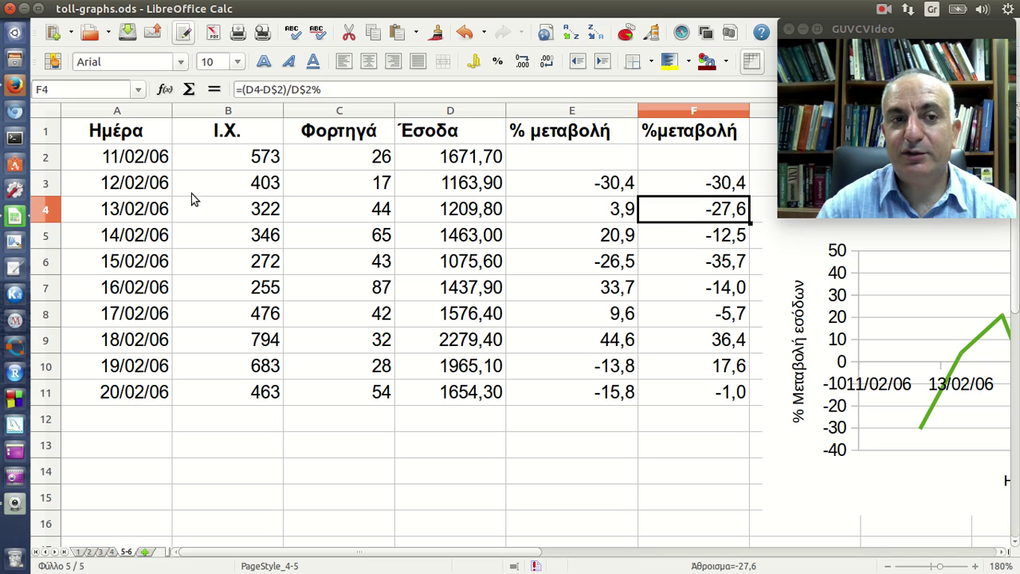
click(678, 232)
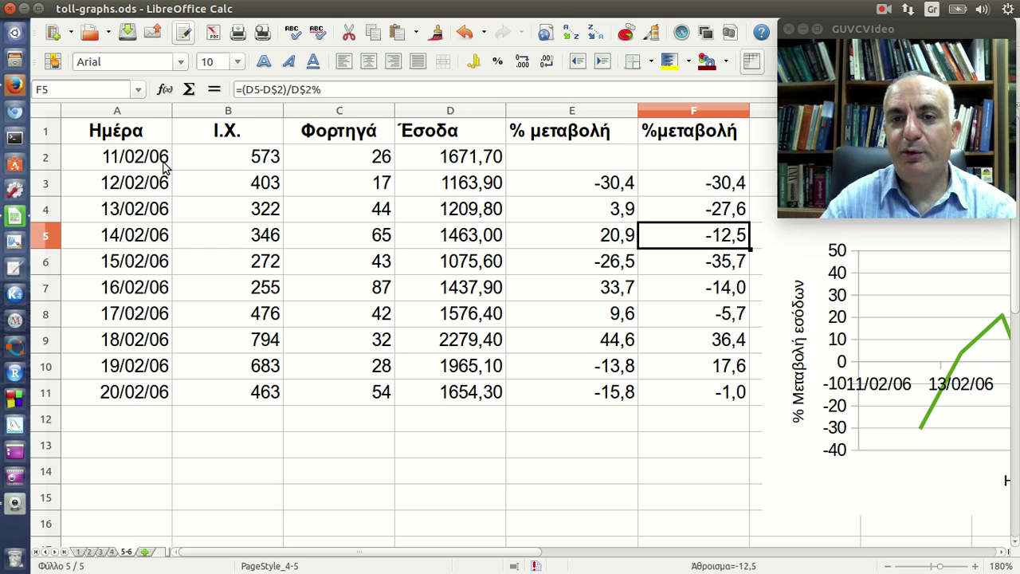
click(665, 192)
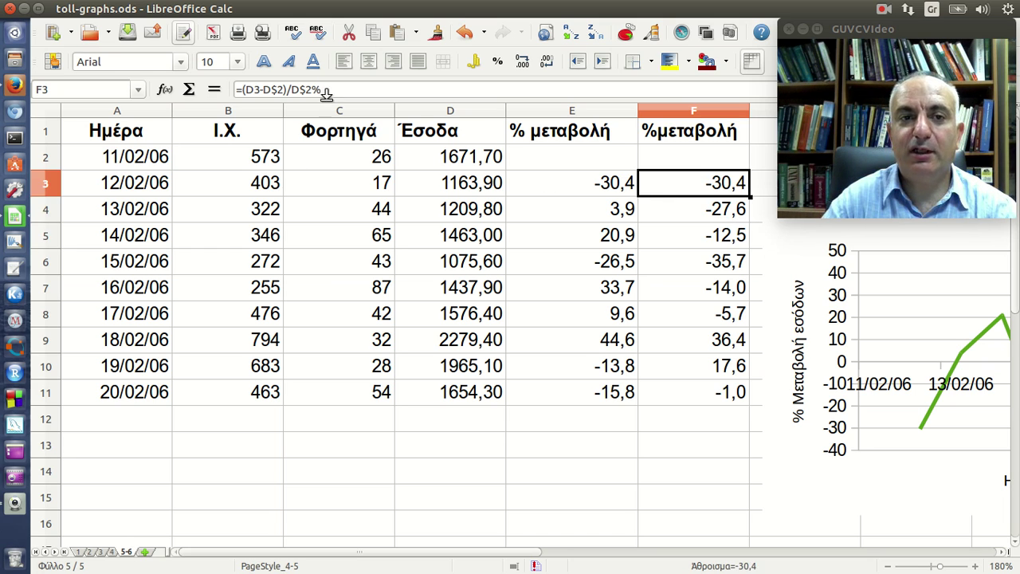
click(326, 91)
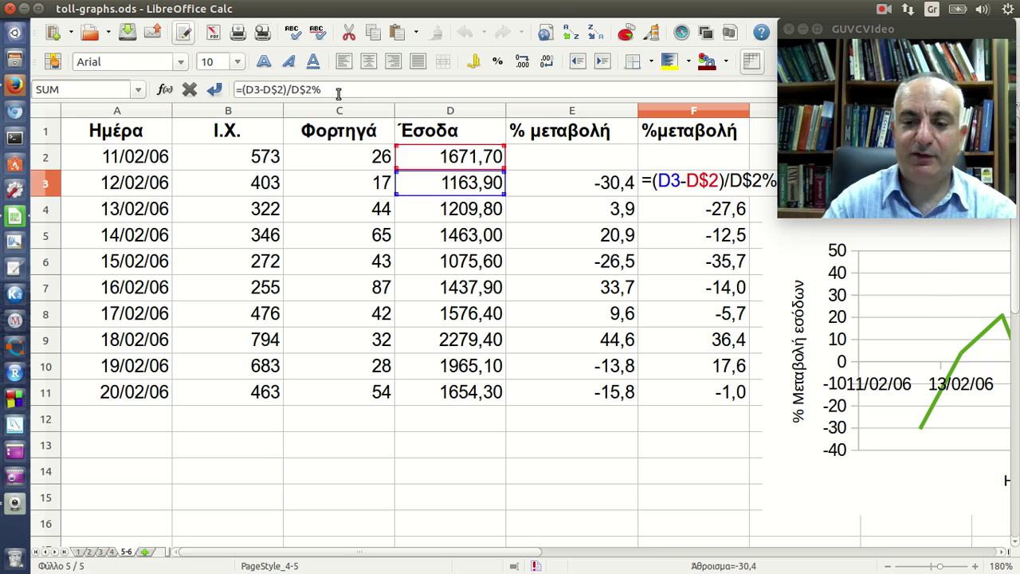
key(Return)
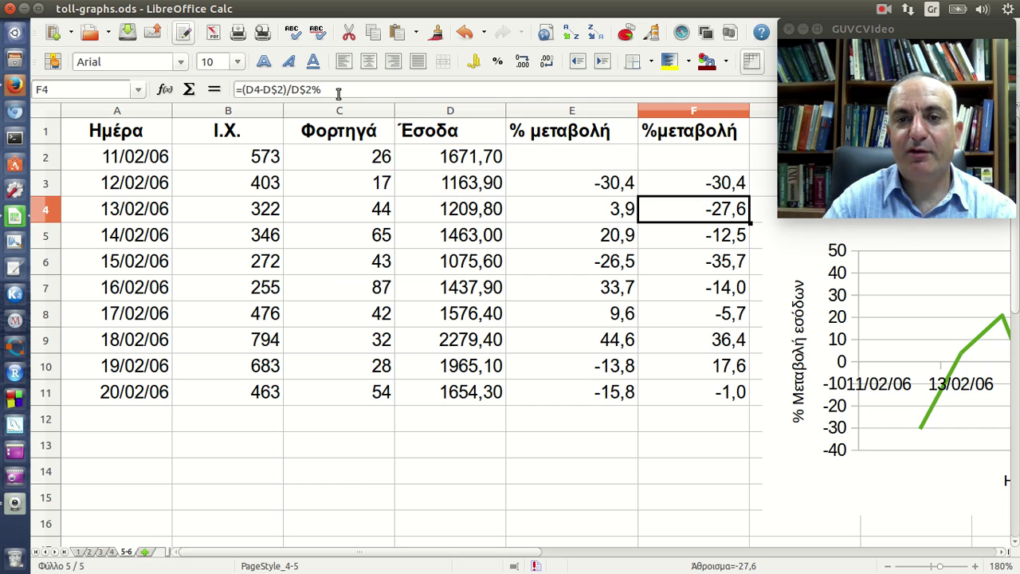
- Start a new lines-only line chart and advance to the data series step
click(627, 34)
drag(537, 295, 435, 149)
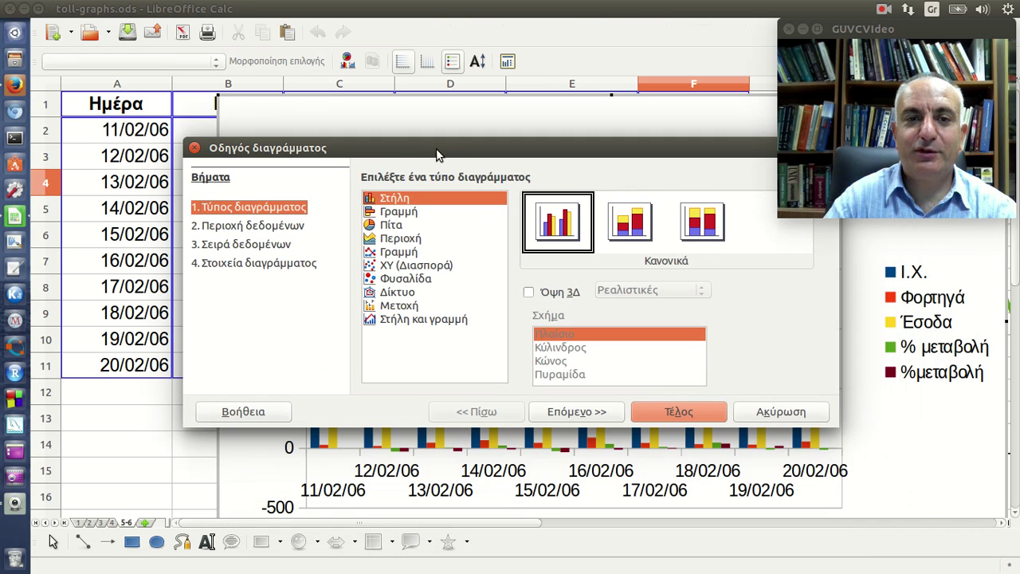
click(413, 253)
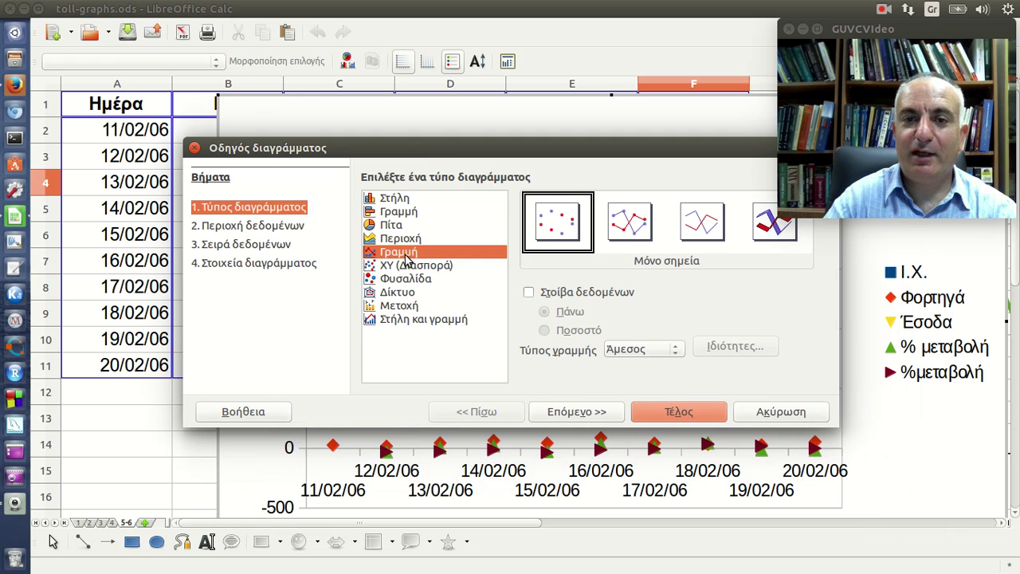
click(691, 231)
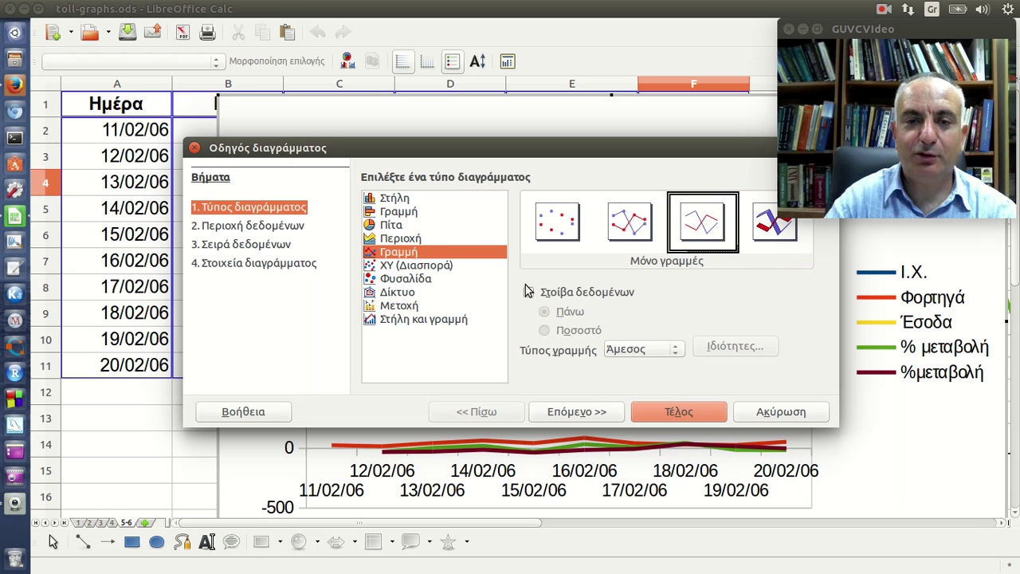
click(563, 414)
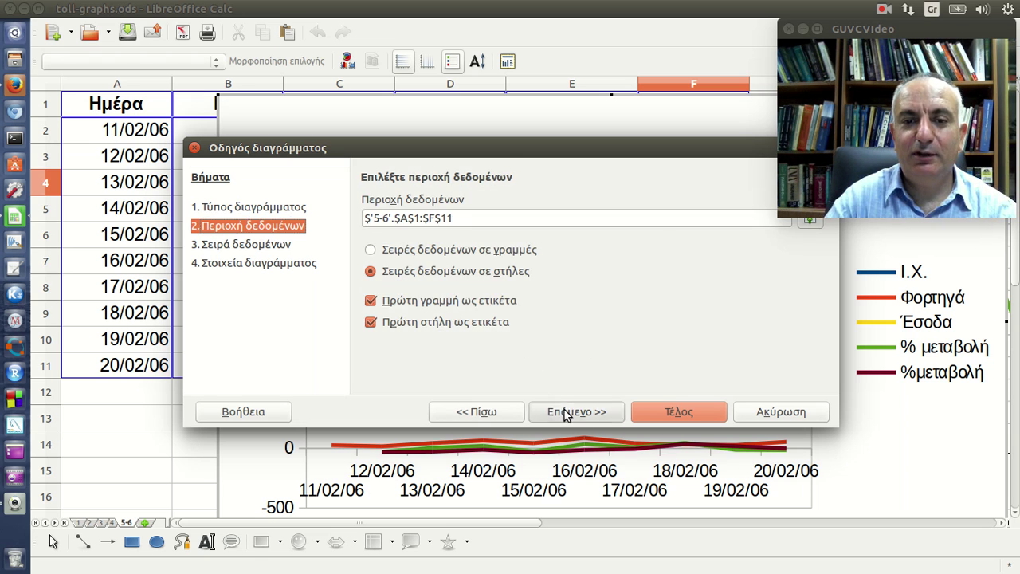
click(569, 414)
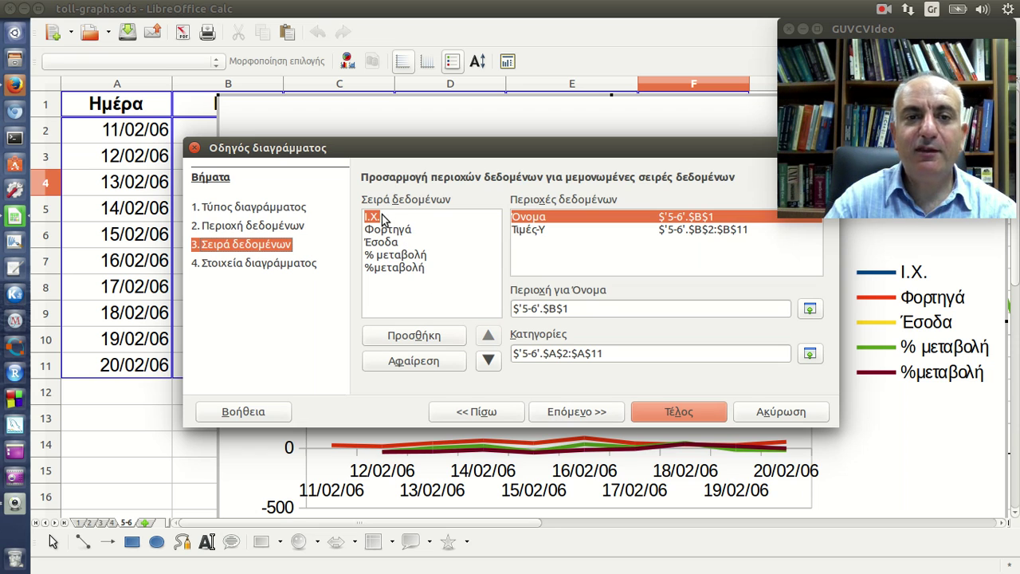
- Remove all series except %μεταβολή and hide the legend
click(423, 360)
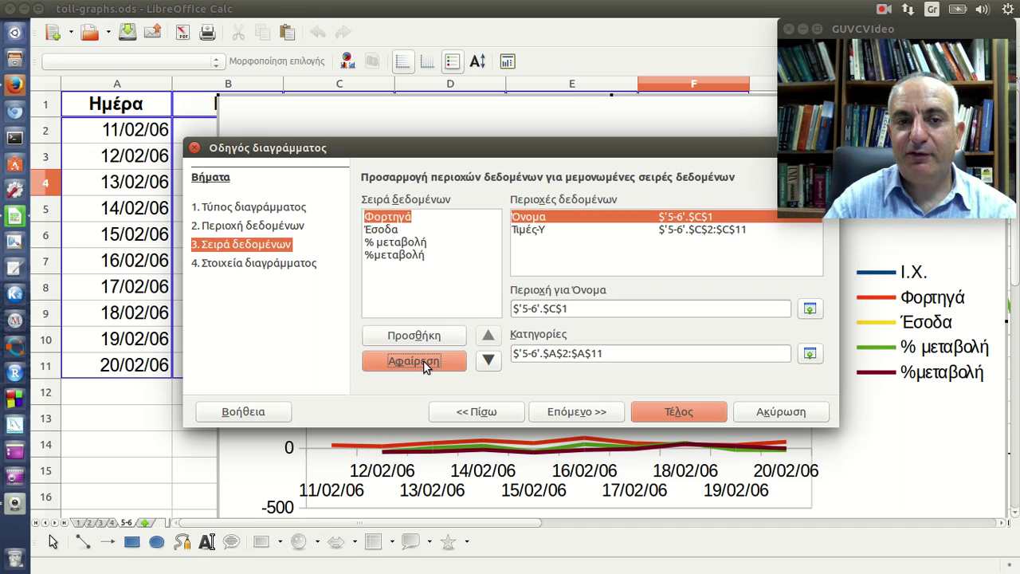
click(424, 360)
click(424, 359)
click(424, 359)
click(424, 359)
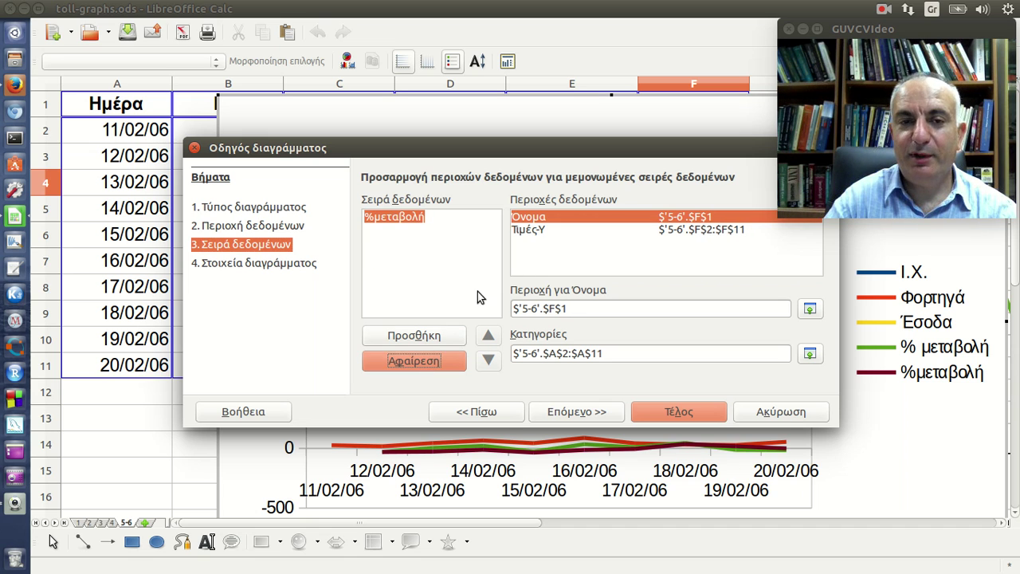
click(576, 416)
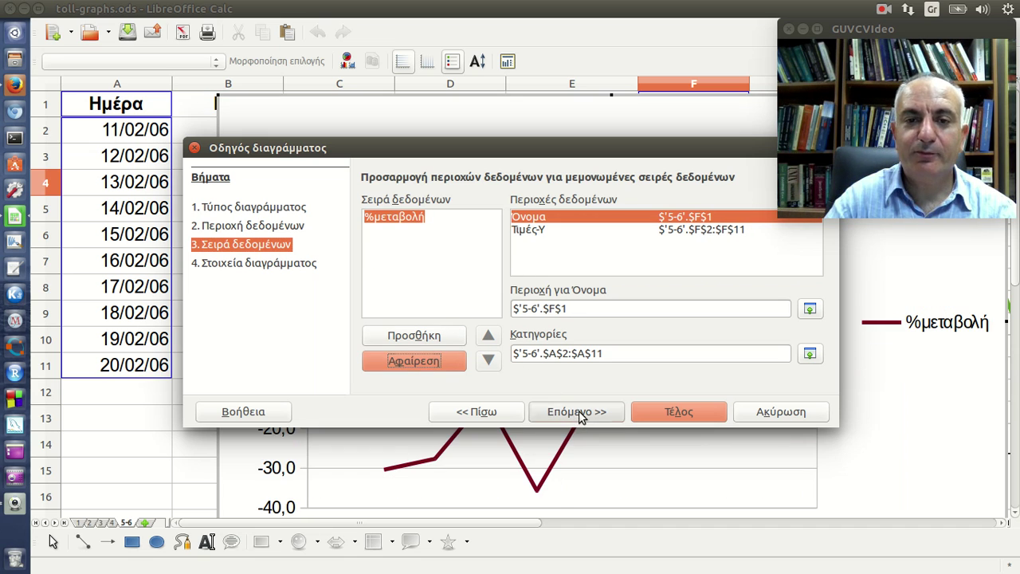
click(649, 201)
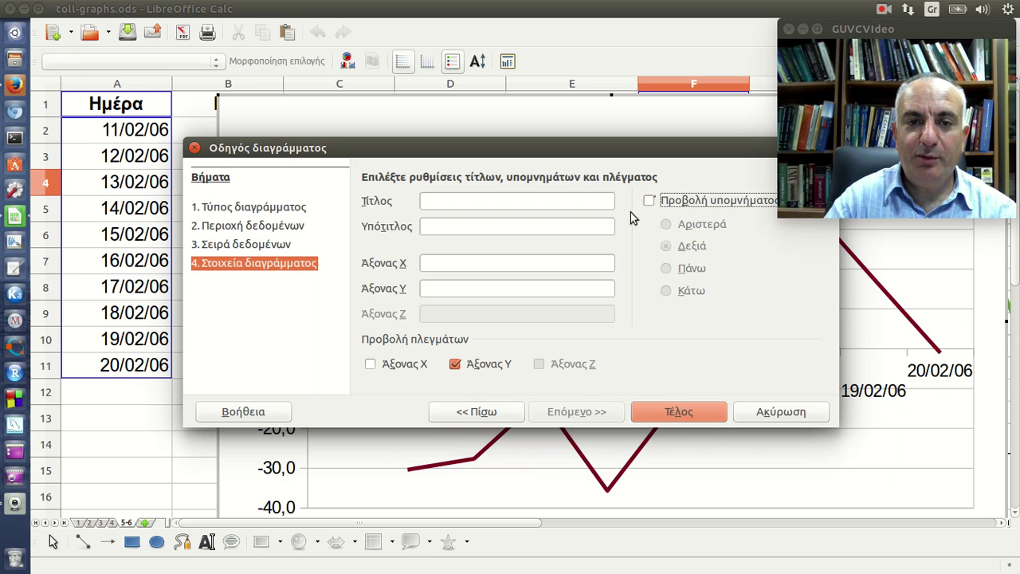
- Title the X axis Ημερομηνία
click(475, 261)
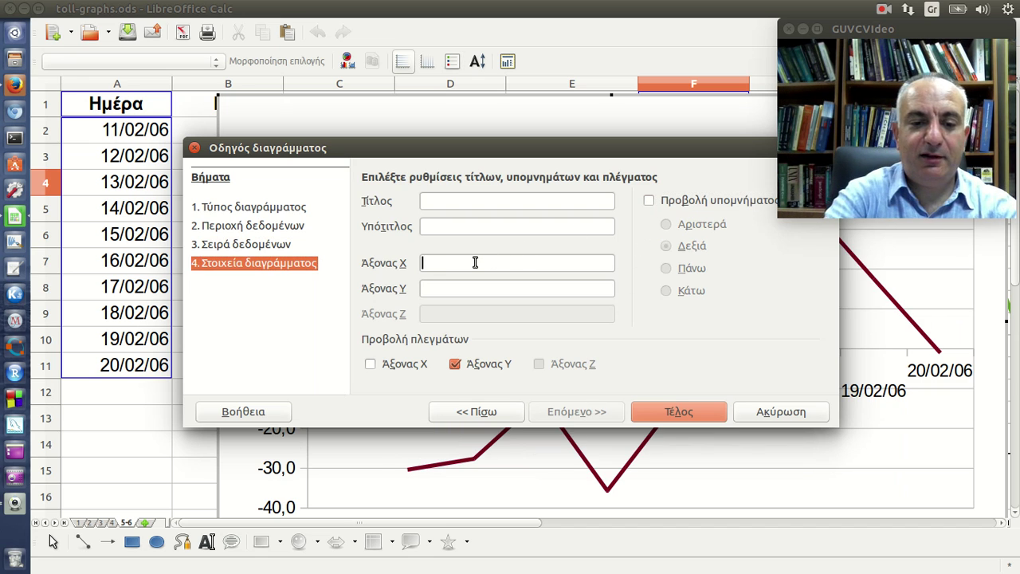
text(Ημερονία)
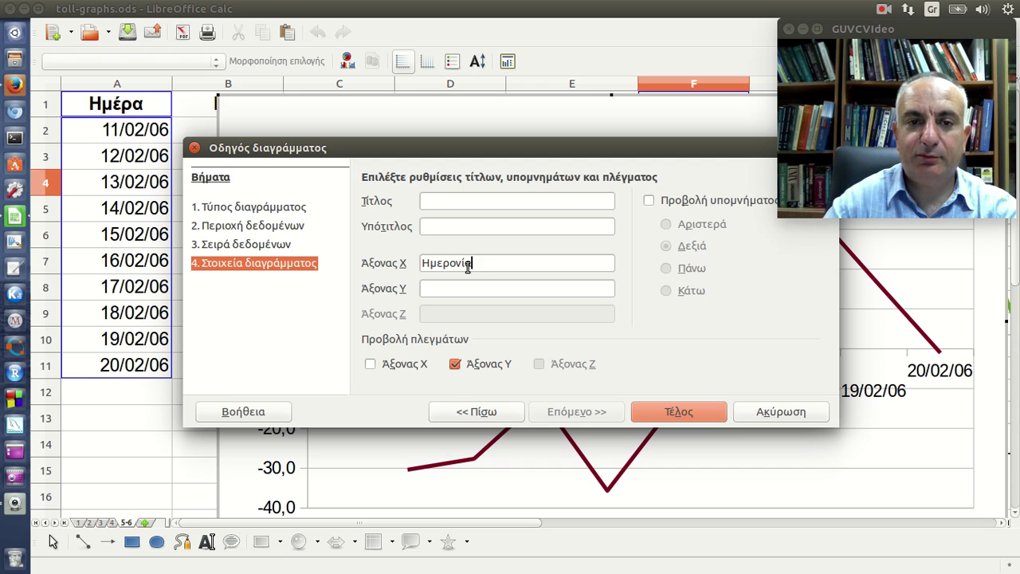
key(BackSpace)
key(BackSpace)
key(BackSpace)
text(μη)
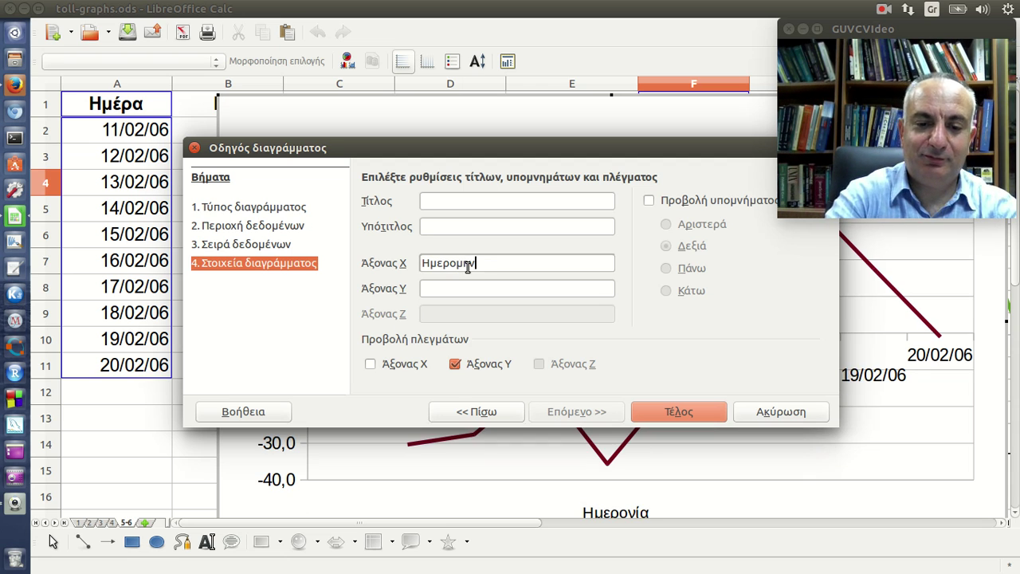
text(νία)
- Title the Y axis % Μεταβολή εσόδων, finish the chart and leave editing
click(468, 285)
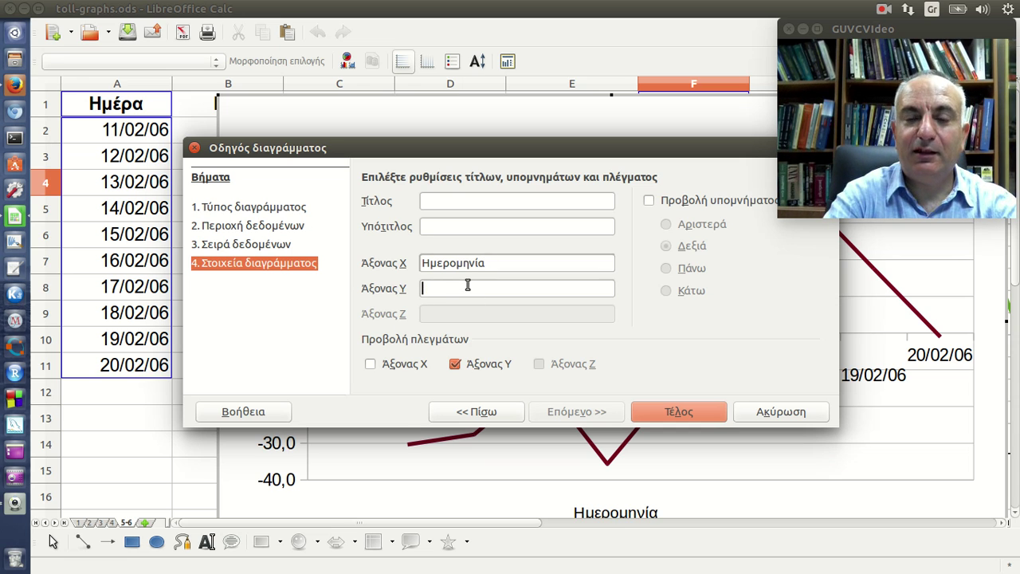
text(Πο)
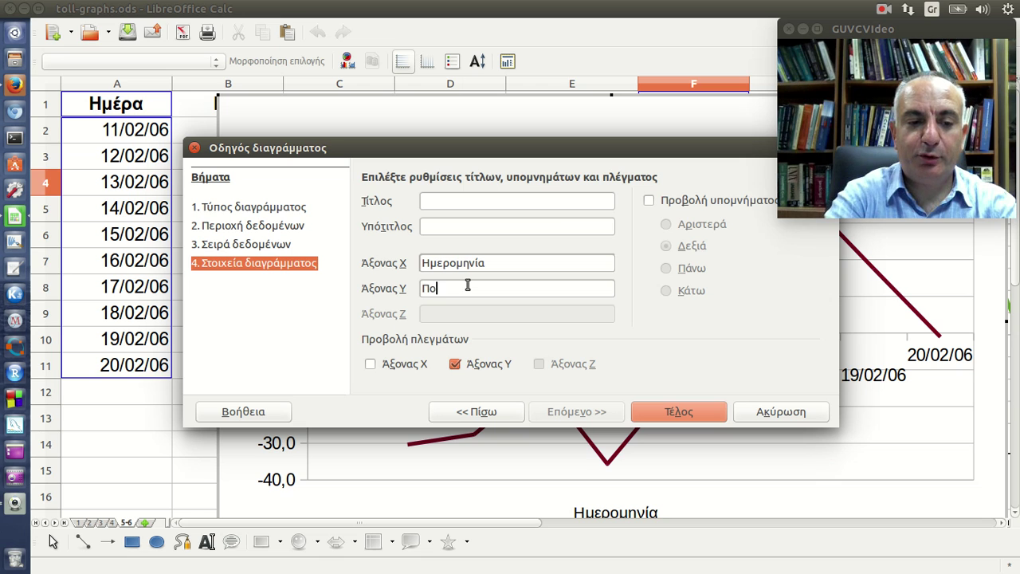
text(σοστά)
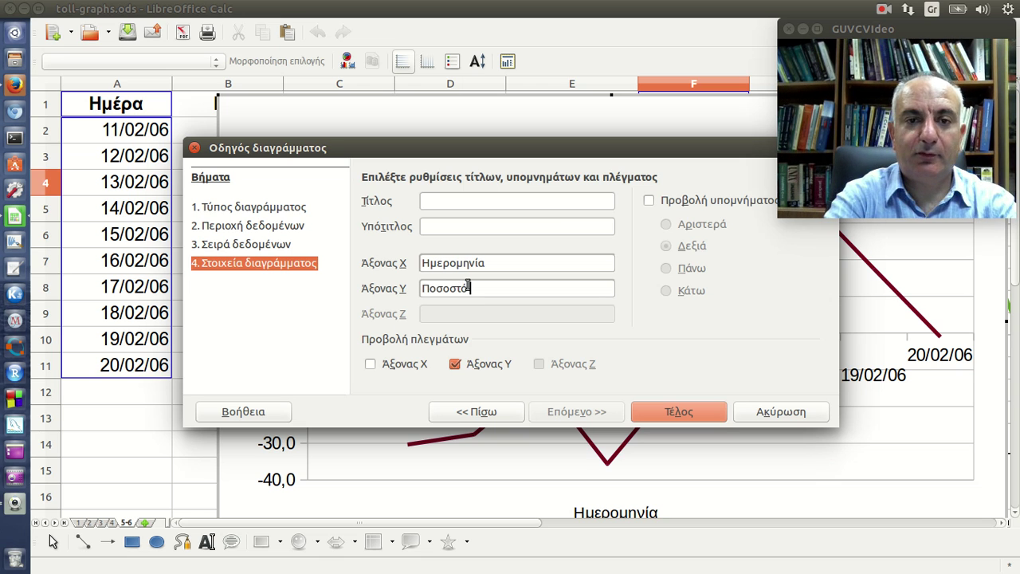
key(BackSpace)
key(BackSpace)
key(BackSpace)
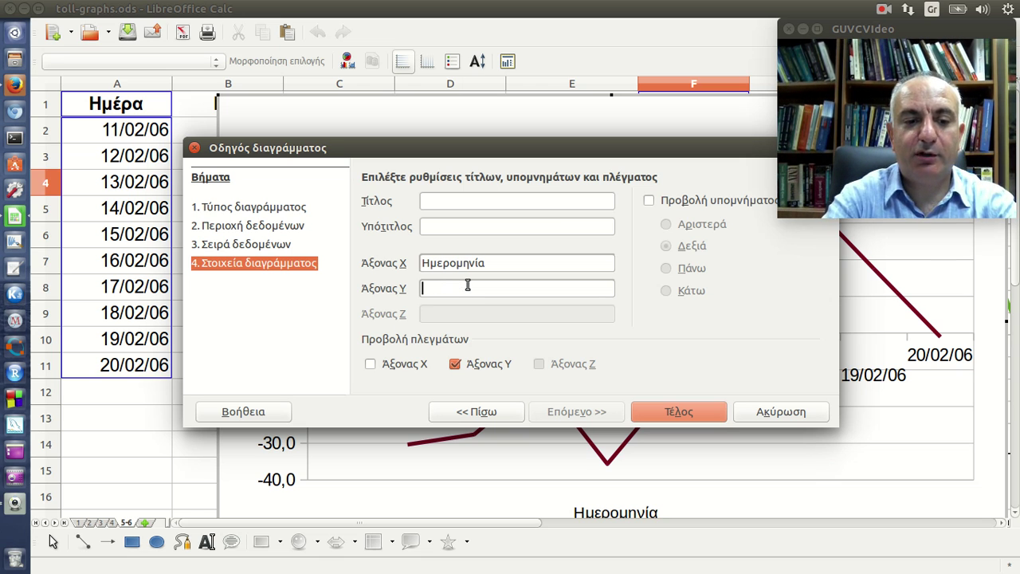
text(% με)
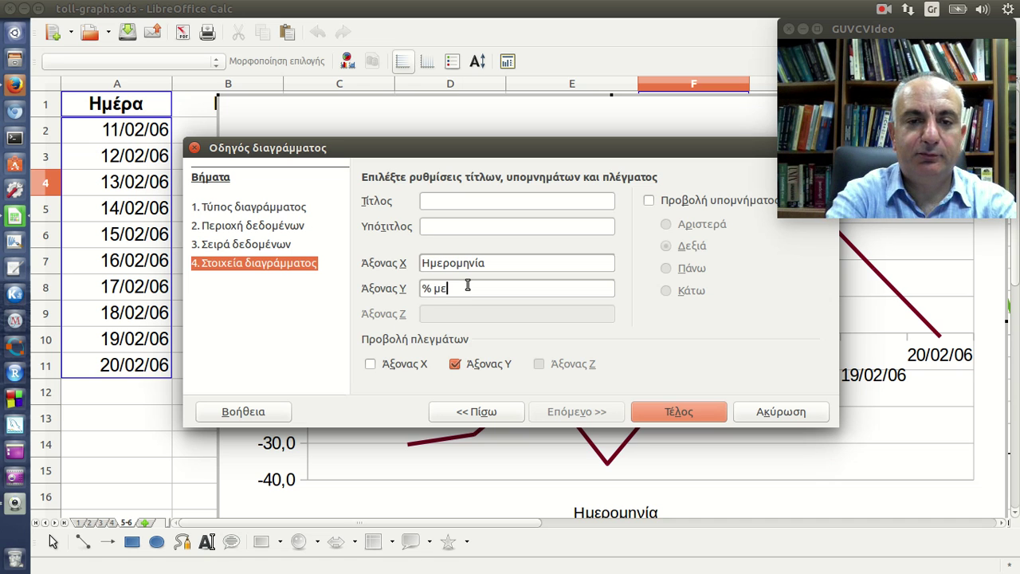
text(ταβολή )
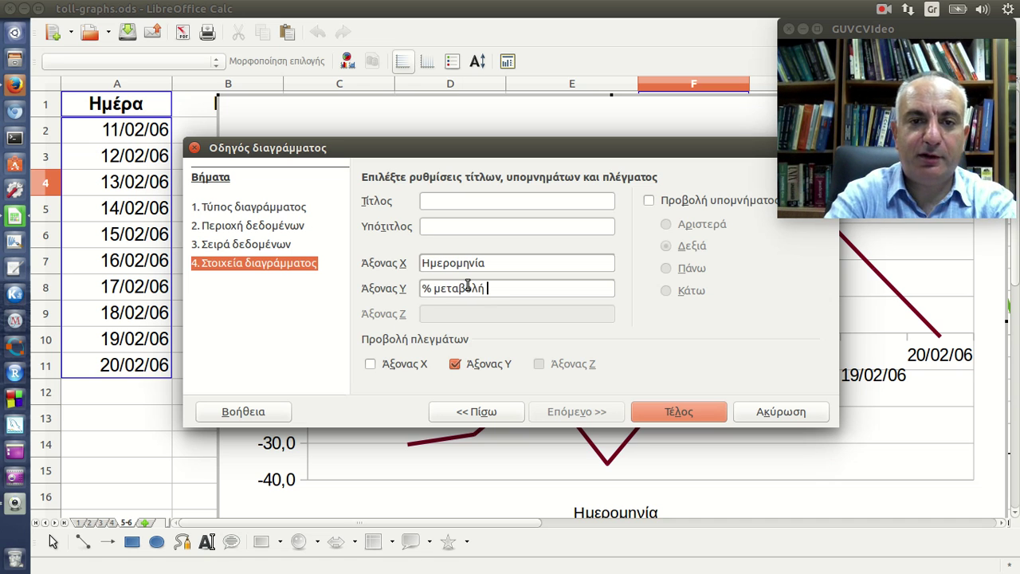
text(εσ)
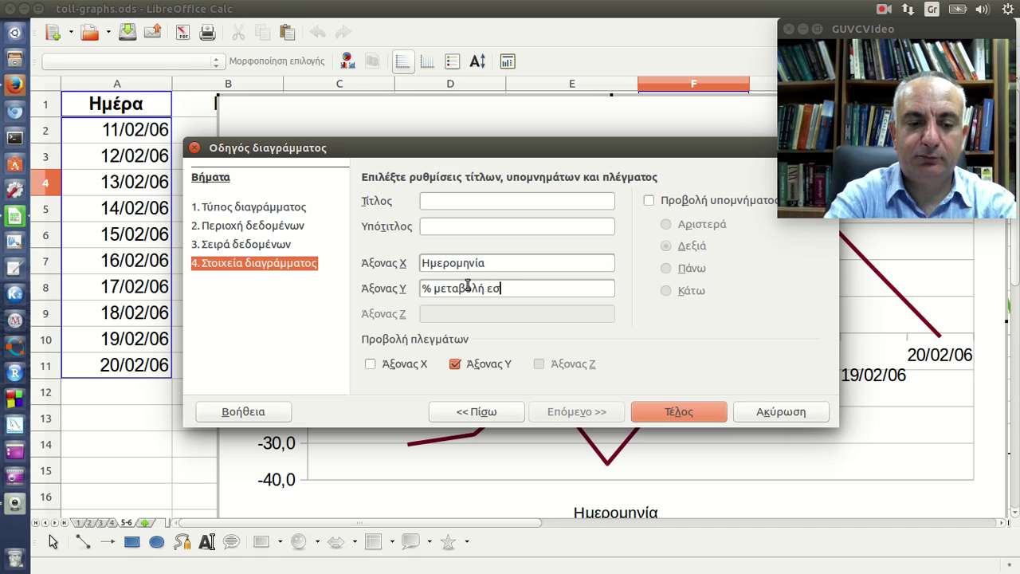
text(όδων)
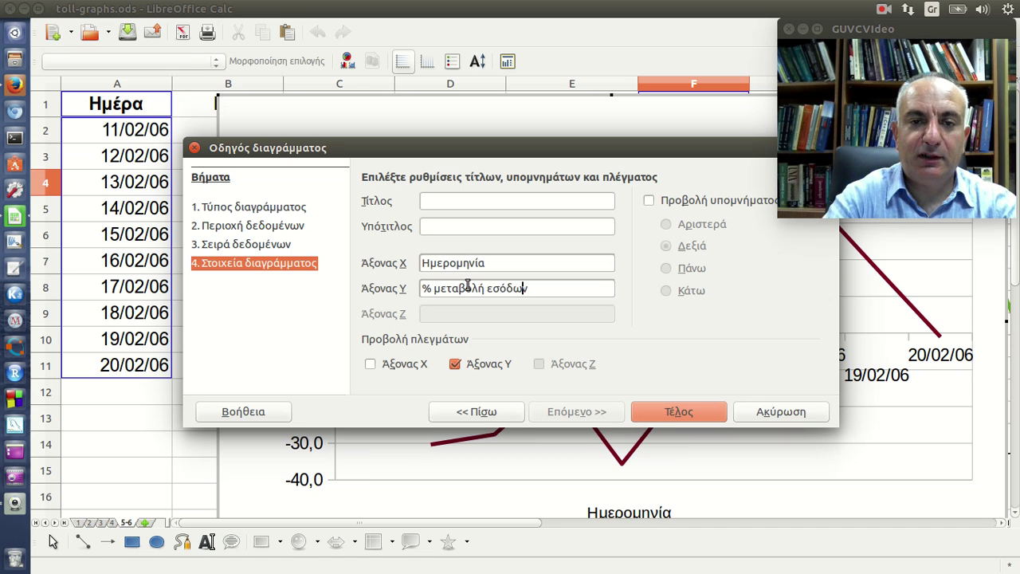
text(Μ)
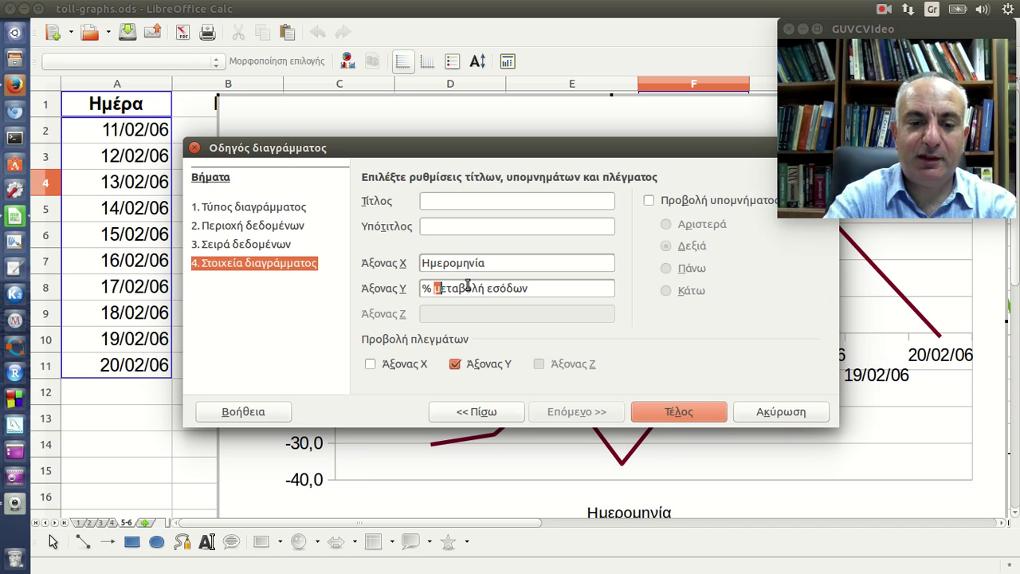
key(Delete)
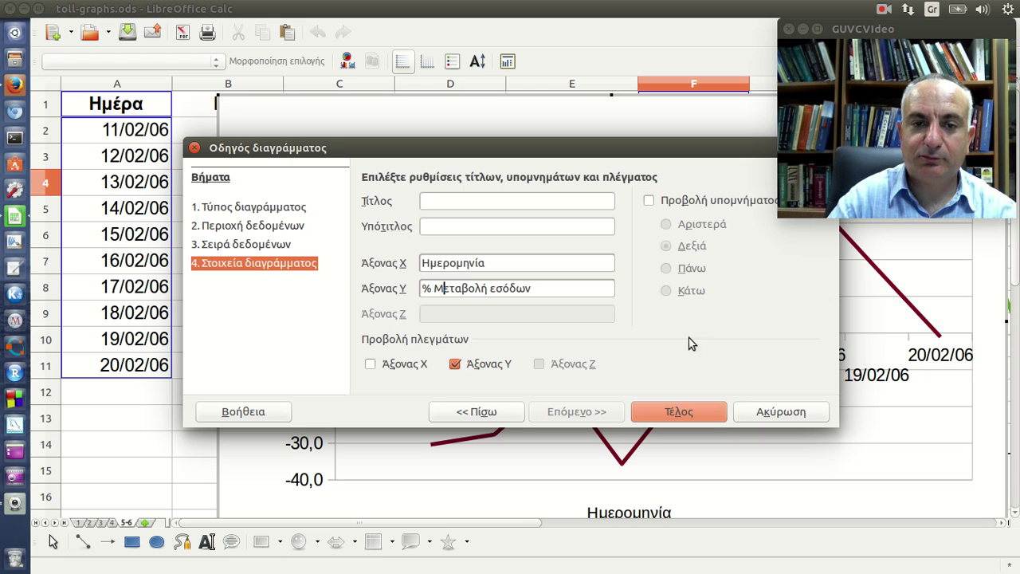
click(695, 413)
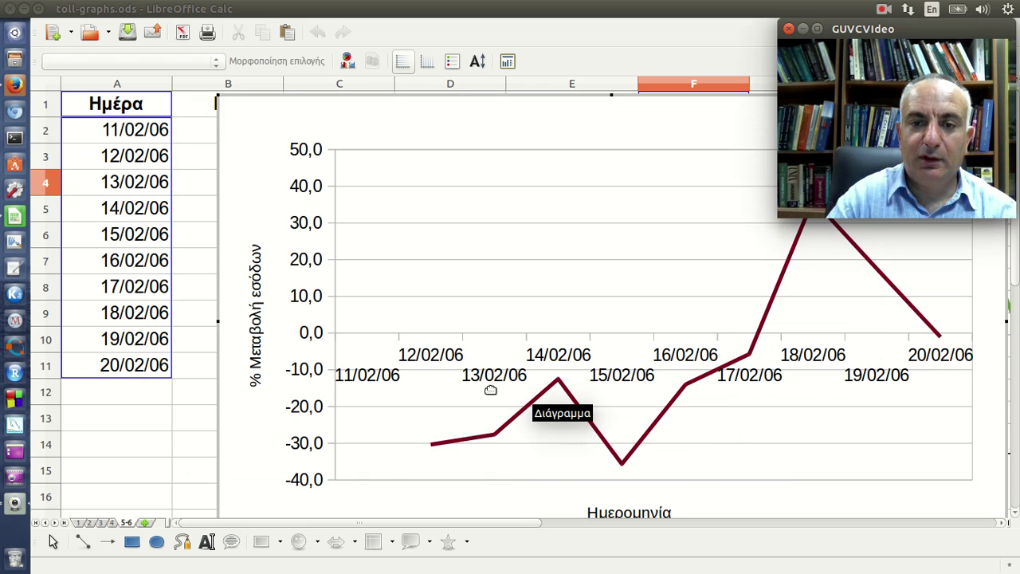
key(Escape)
- Resize the new chart to uncover the data columns
click(159, 209)
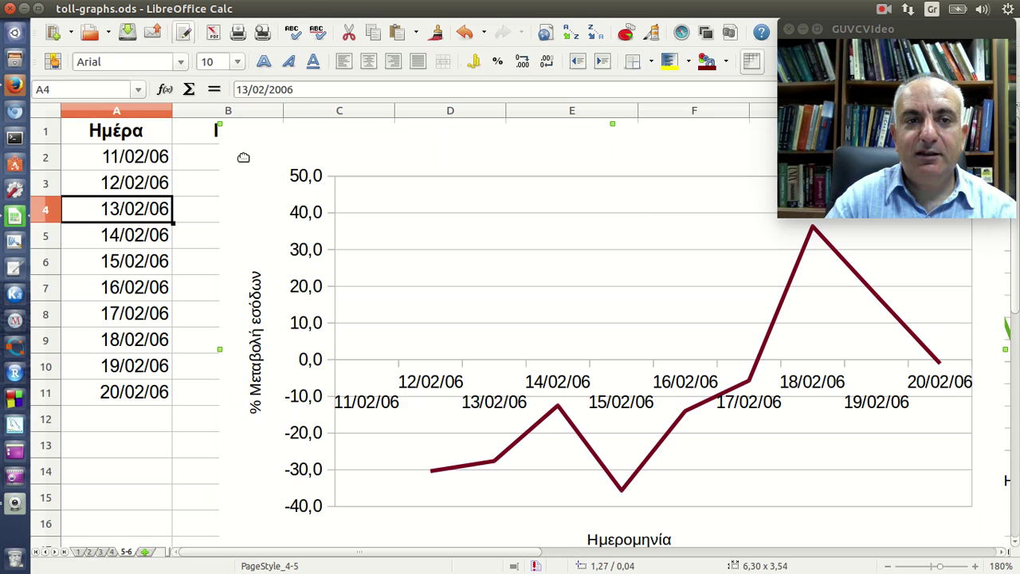
click(232, 135)
mouse_move(220, 125)
mouse_down()
mouse_move(470, 239)
mouse_move(210, 159)
mouse_up()
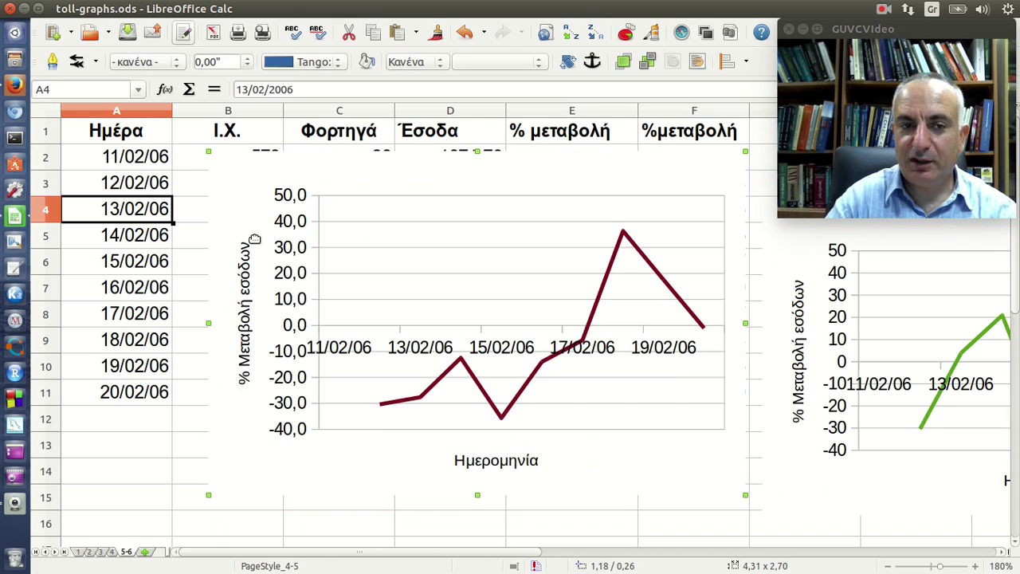
- Show the Y-axis labels as whole numbers with 0 decimal places
double_click(292, 283)
double_click(292, 283)
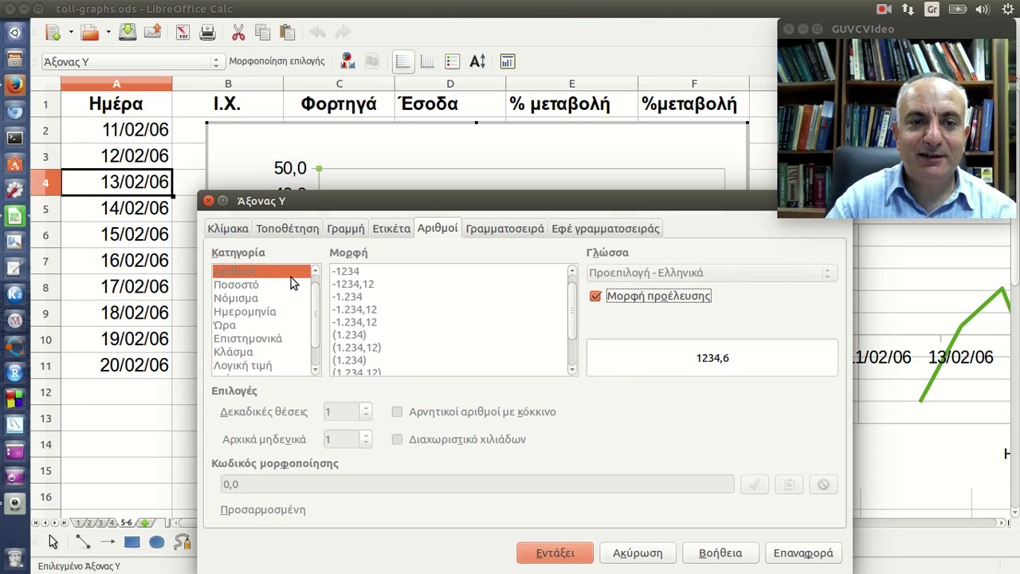
click(610, 300)
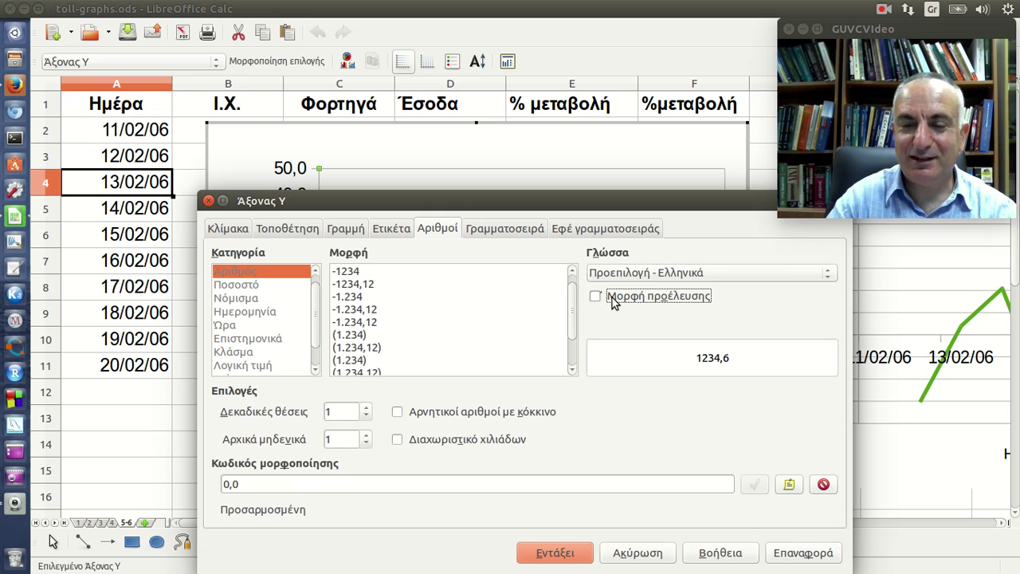
click(365, 416)
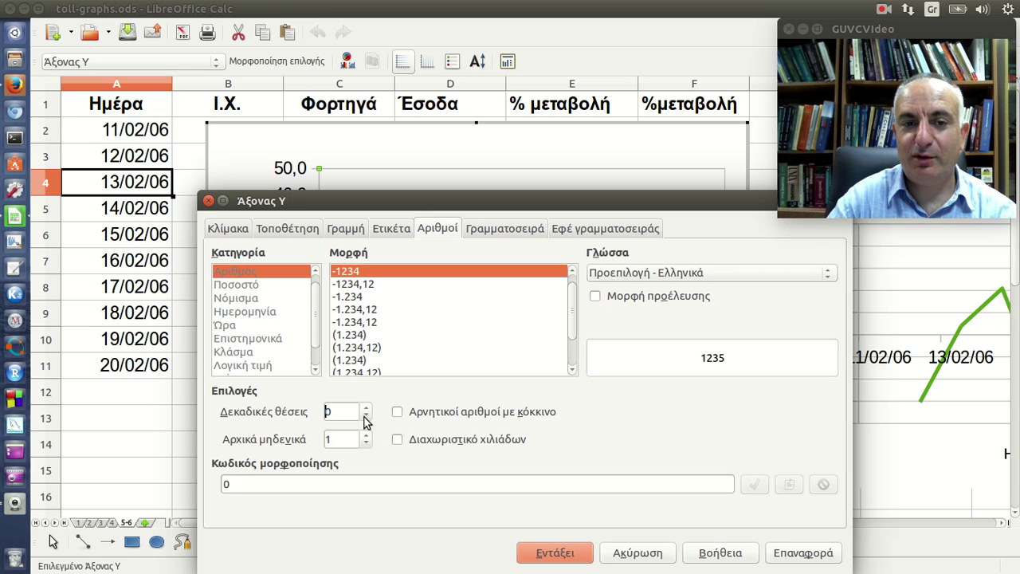
click(550, 556)
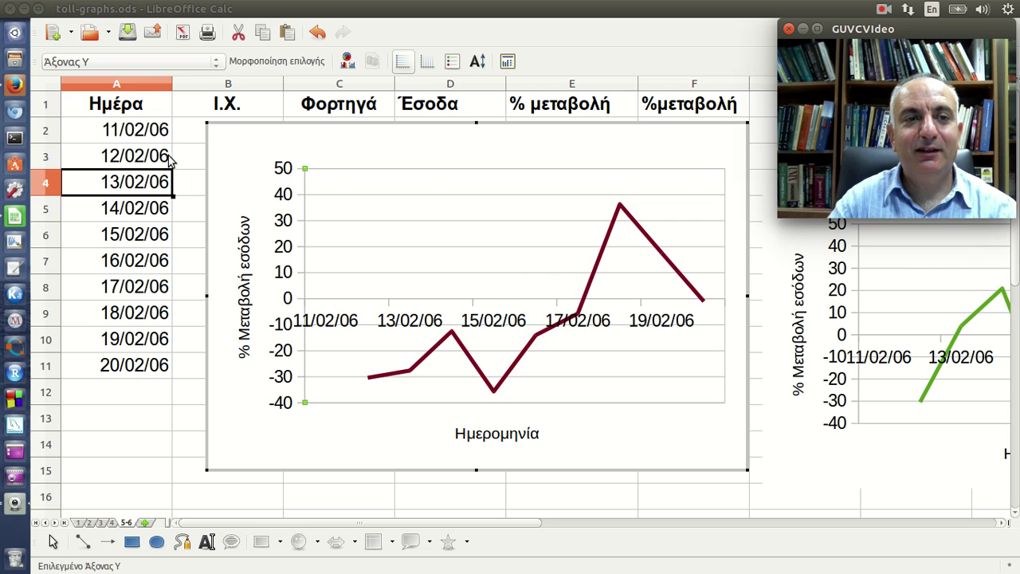
- Exit chart editing so the finished integer-axis chart rests on the sheet
click(137, 113)
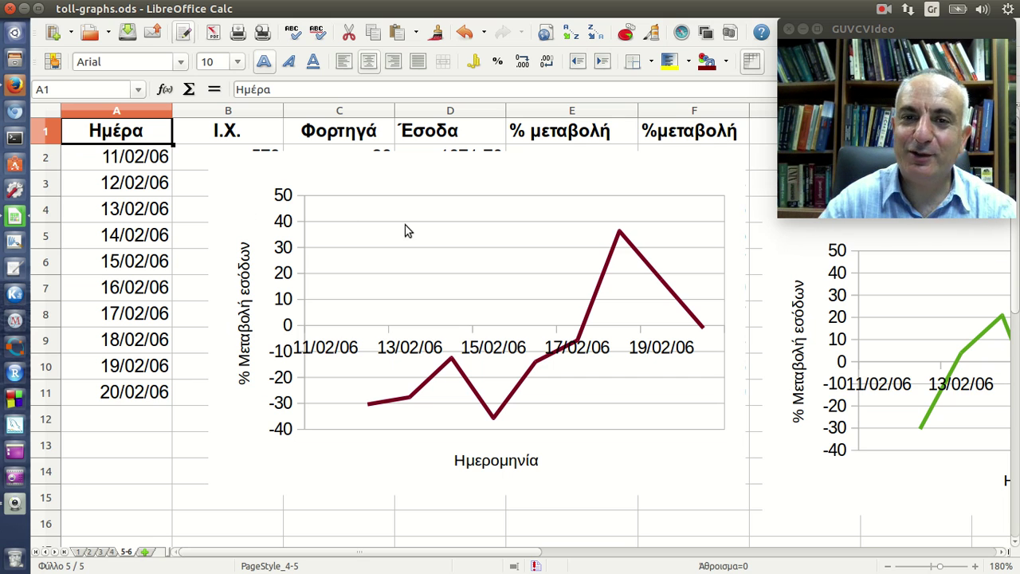
click(883, 9)
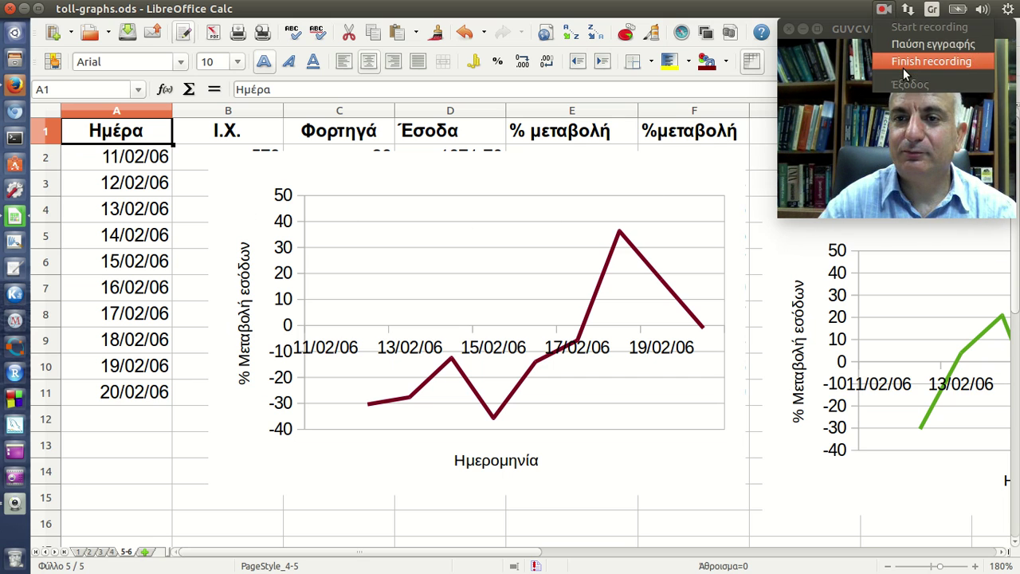